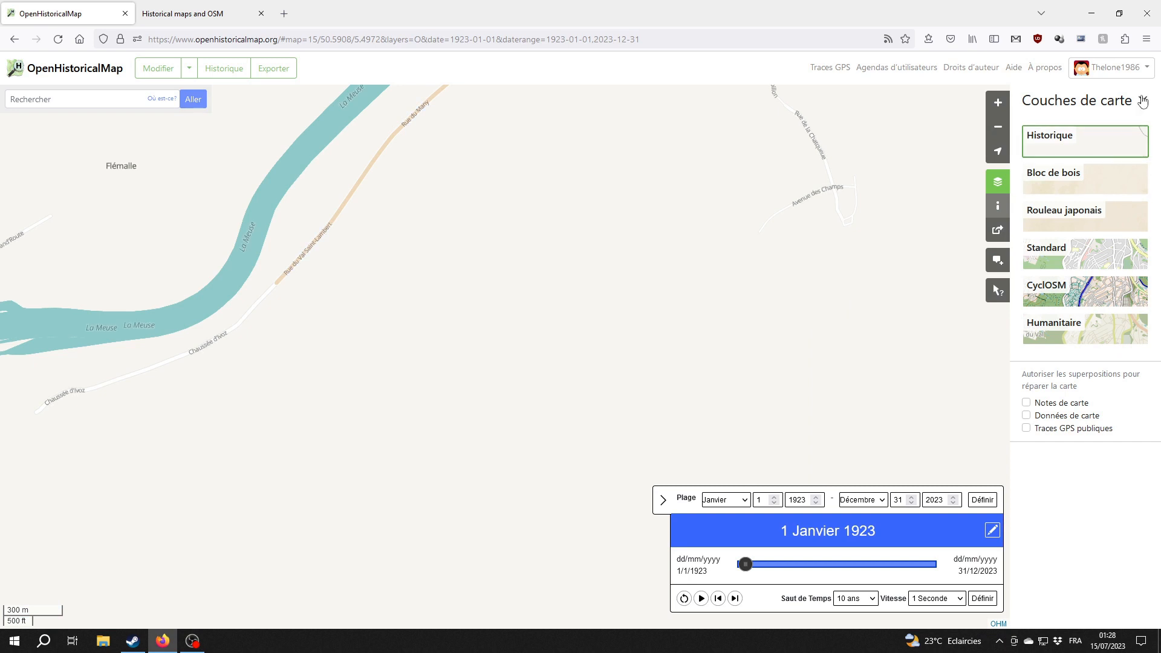
Step: Close the layer list and examine the 1923 historical roads around Seraing, from Chaussée d'Ivoz to Rue de la Chatqueue
click(1143, 101)
drag(629, 208, 604, 396)
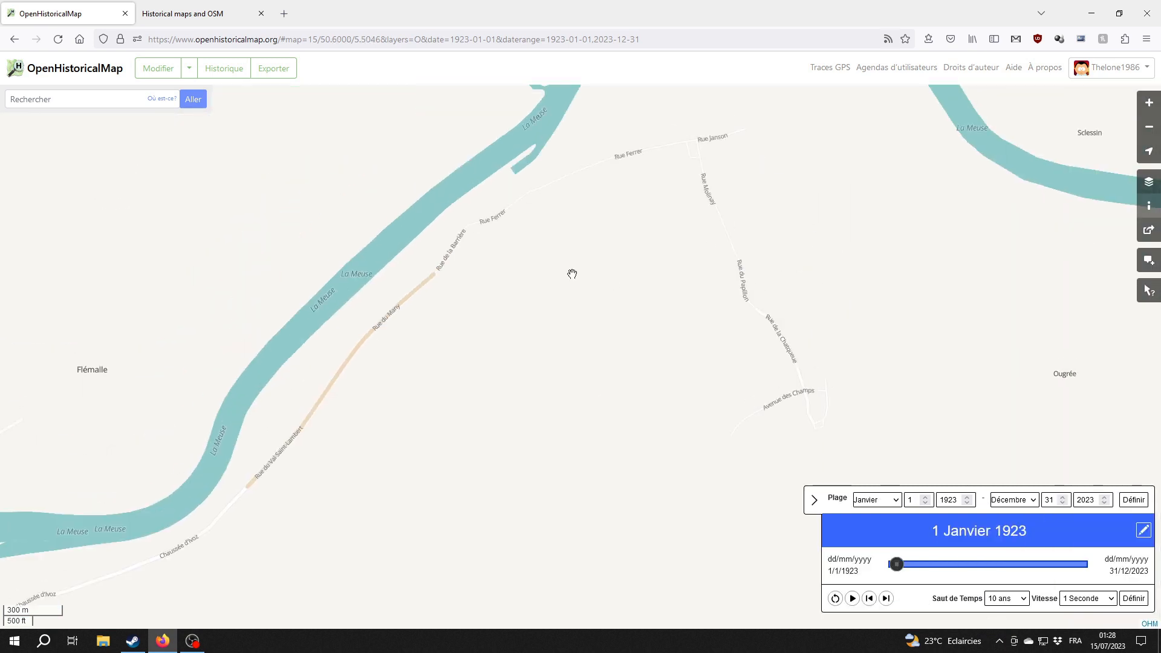
drag(572, 280, 547, 412)
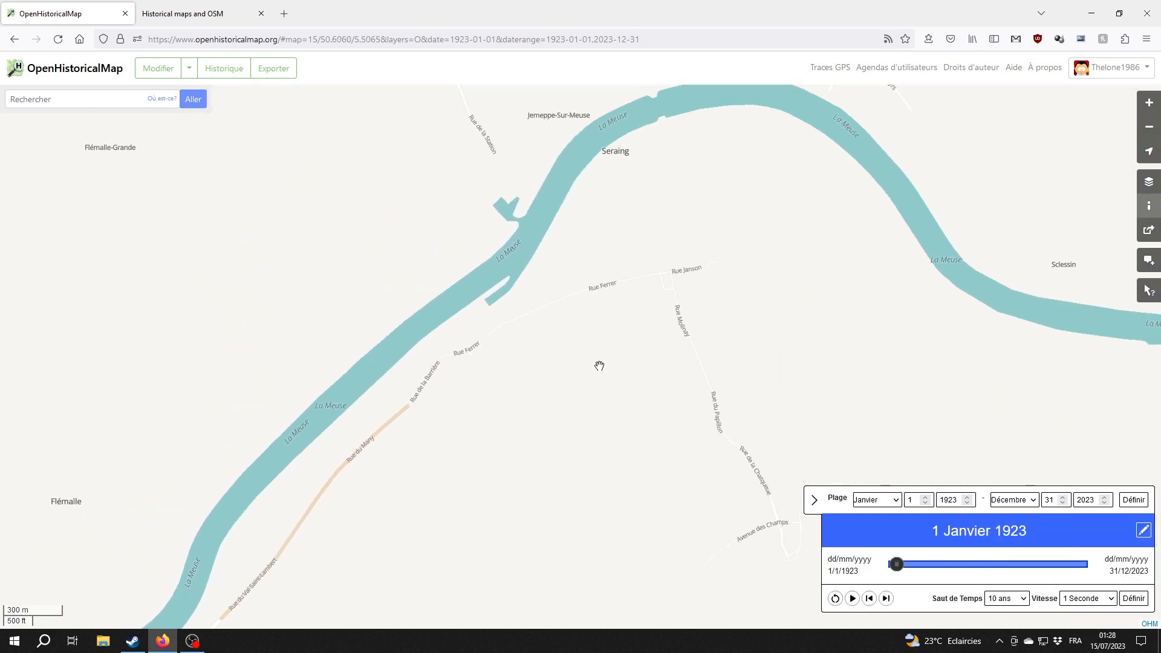
scroll(660, 264, up, 1)
drag(460, 418, 599, 344)
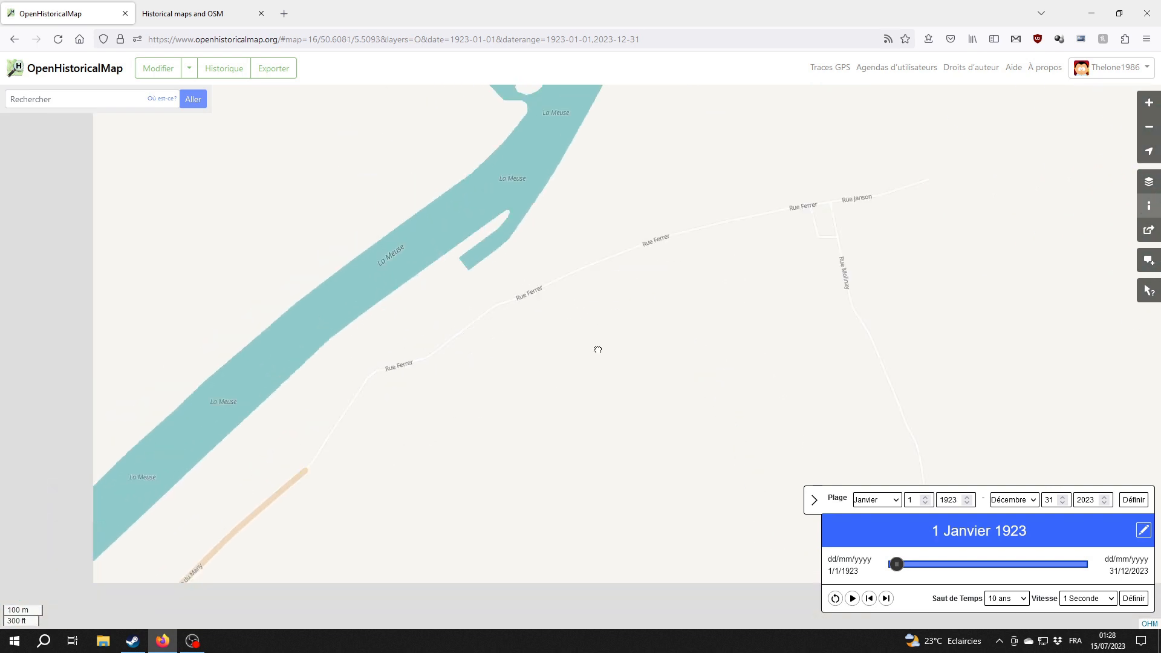
drag(474, 410, 713, 223)
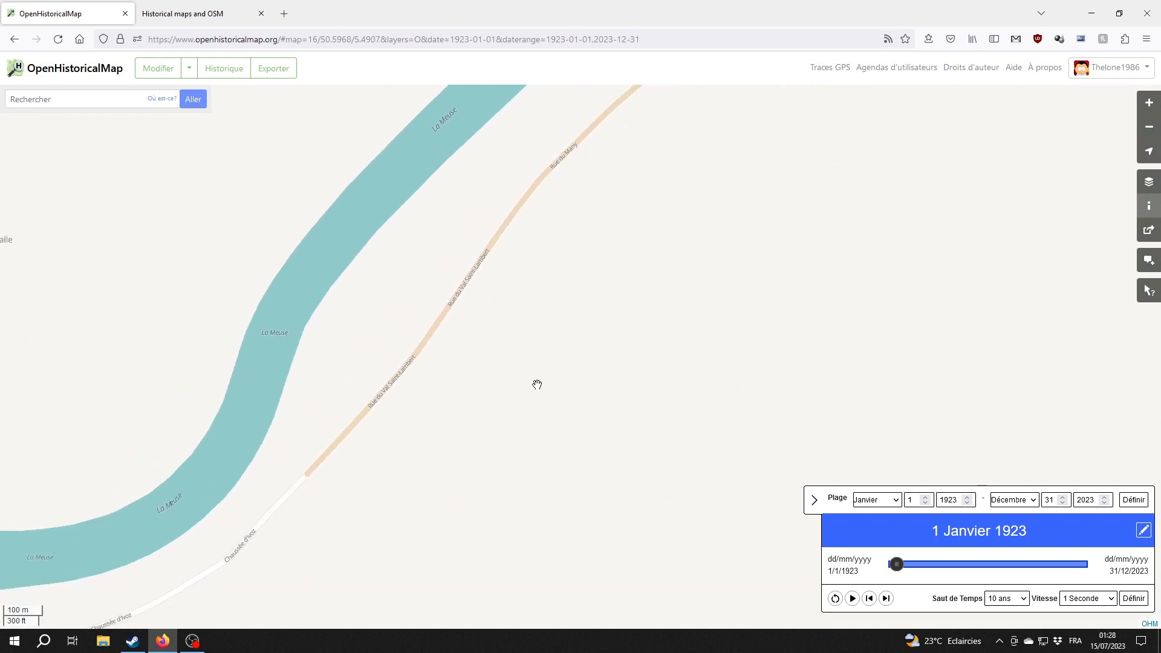
drag(456, 378, 198, 468)
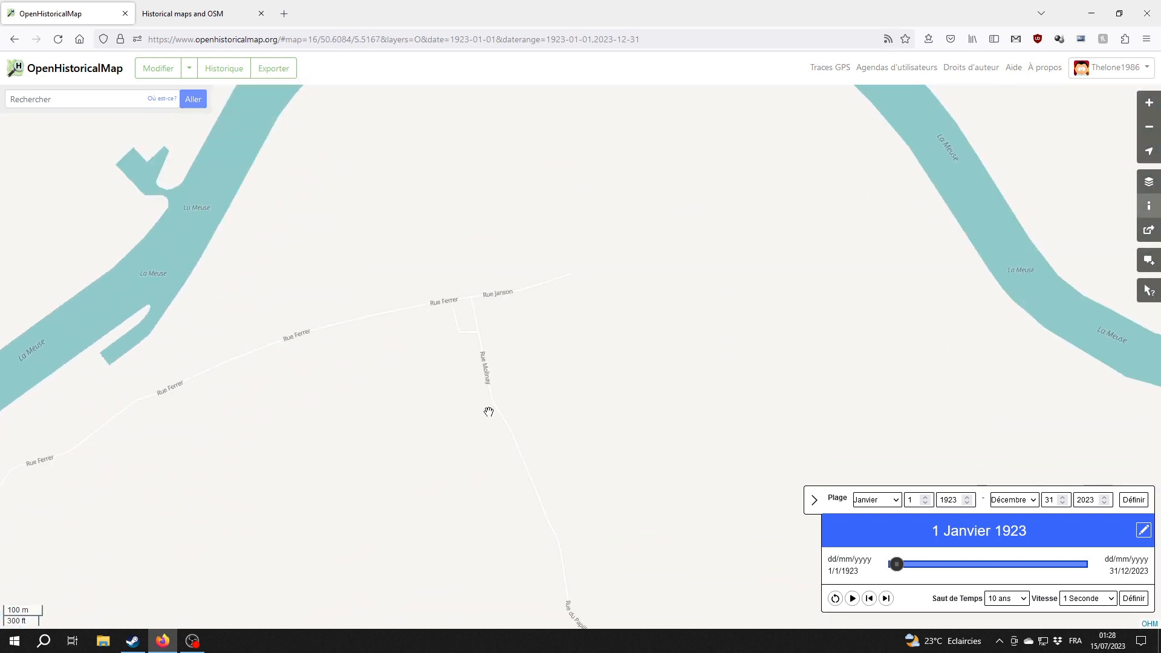
drag(488, 409, 441, 235)
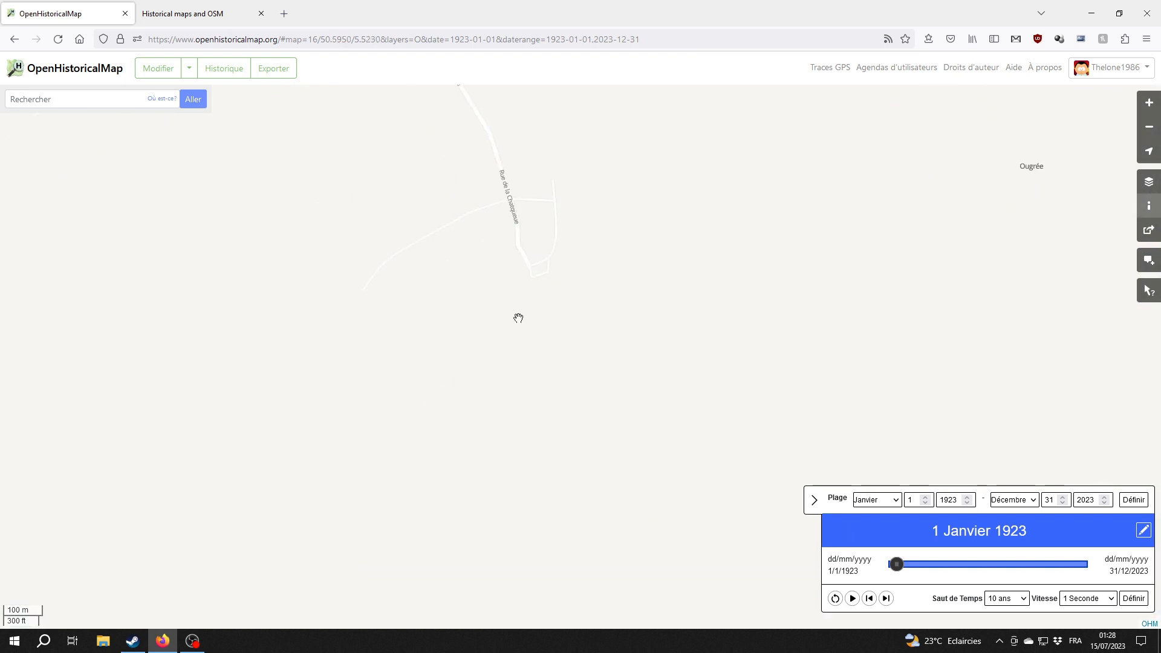
scroll(526, 369, down, 1)
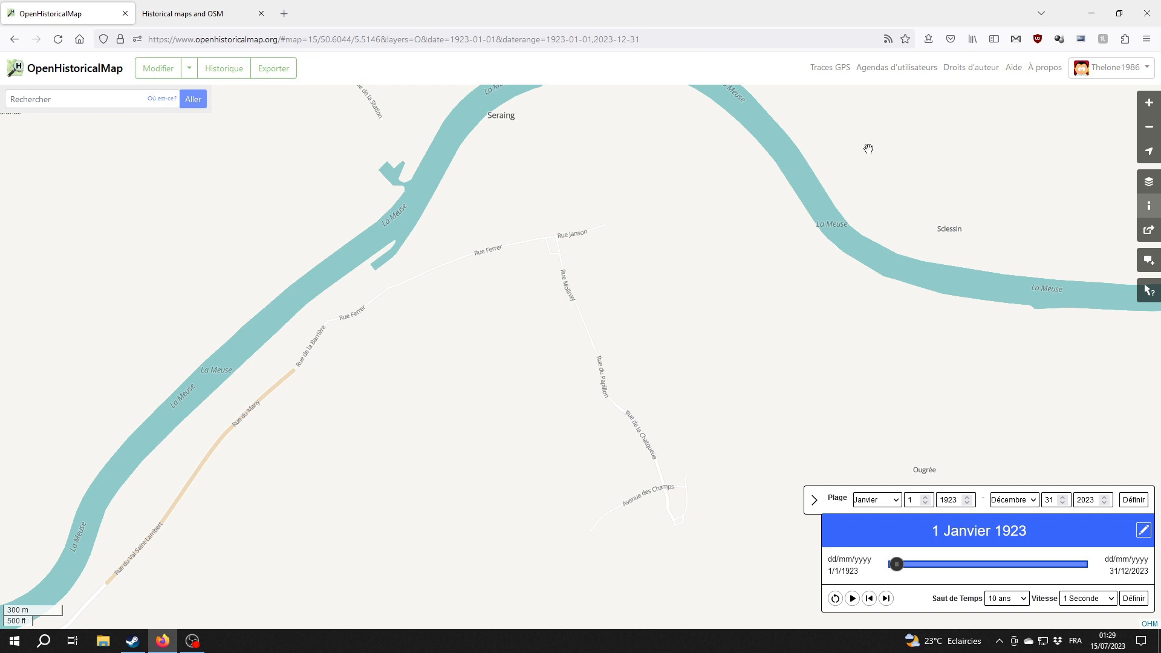
Step: Compare the Seraing area on the Standard map layer, returning to the Historique layer
click(1149, 182)
click(1068, 267)
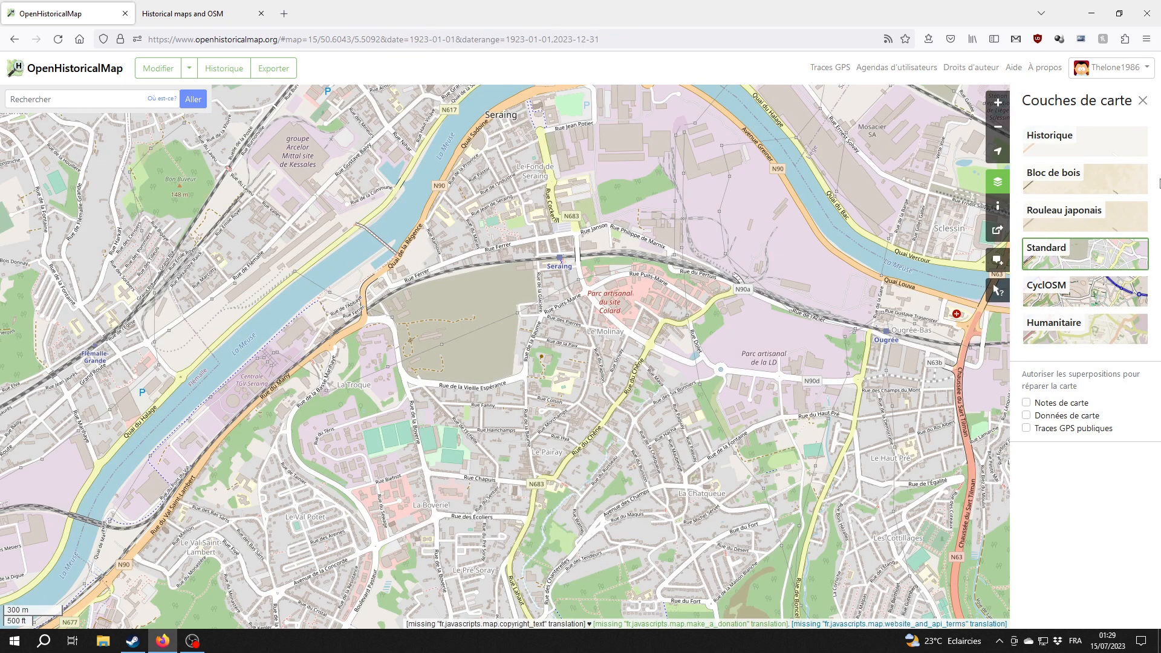
click(1107, 141)
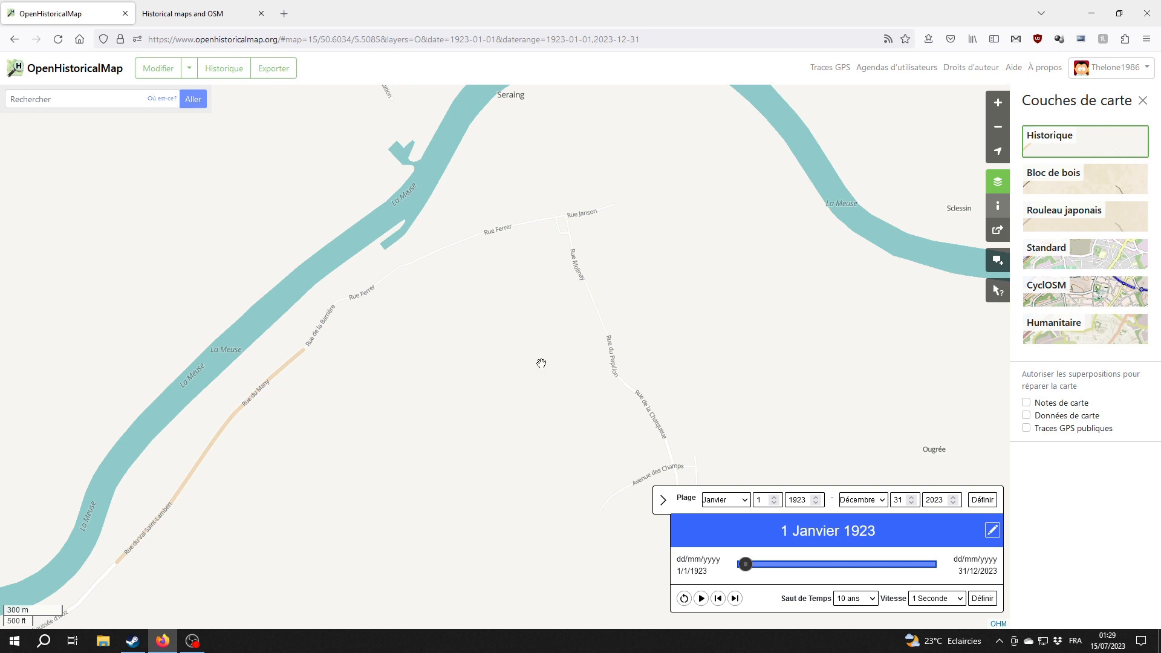
drag(529, 366, 629, 374)
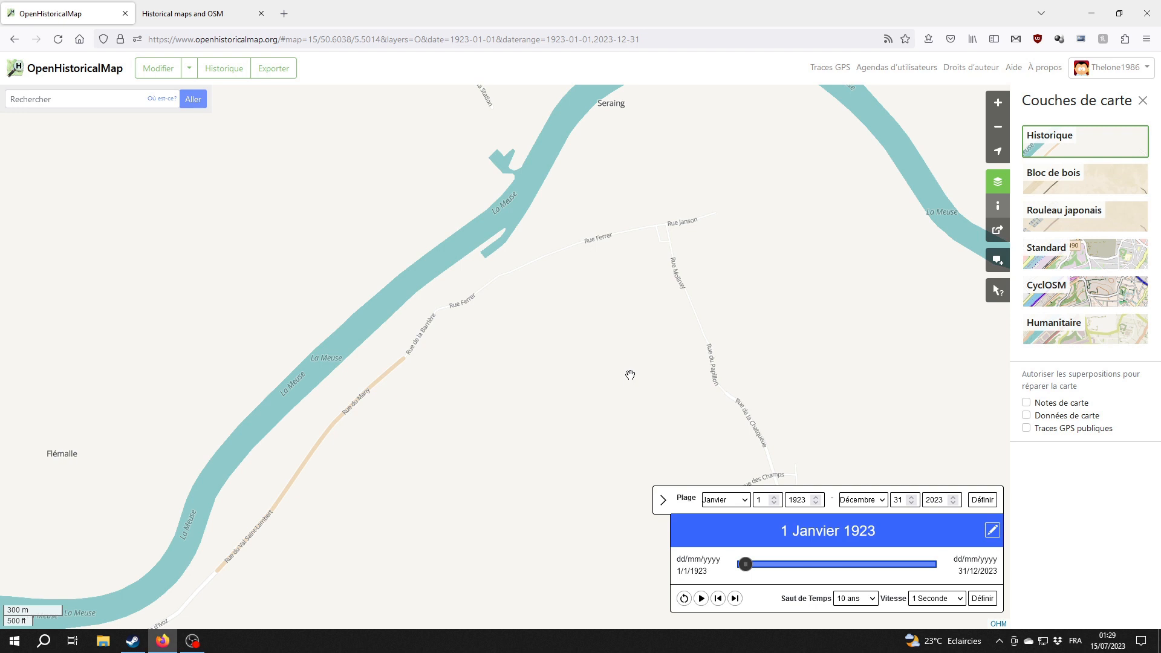
Step: Open the account's own changeset list from its profile and examine the area covered by the Seraing changeset
click(1123, 68)
click(1070, 134)
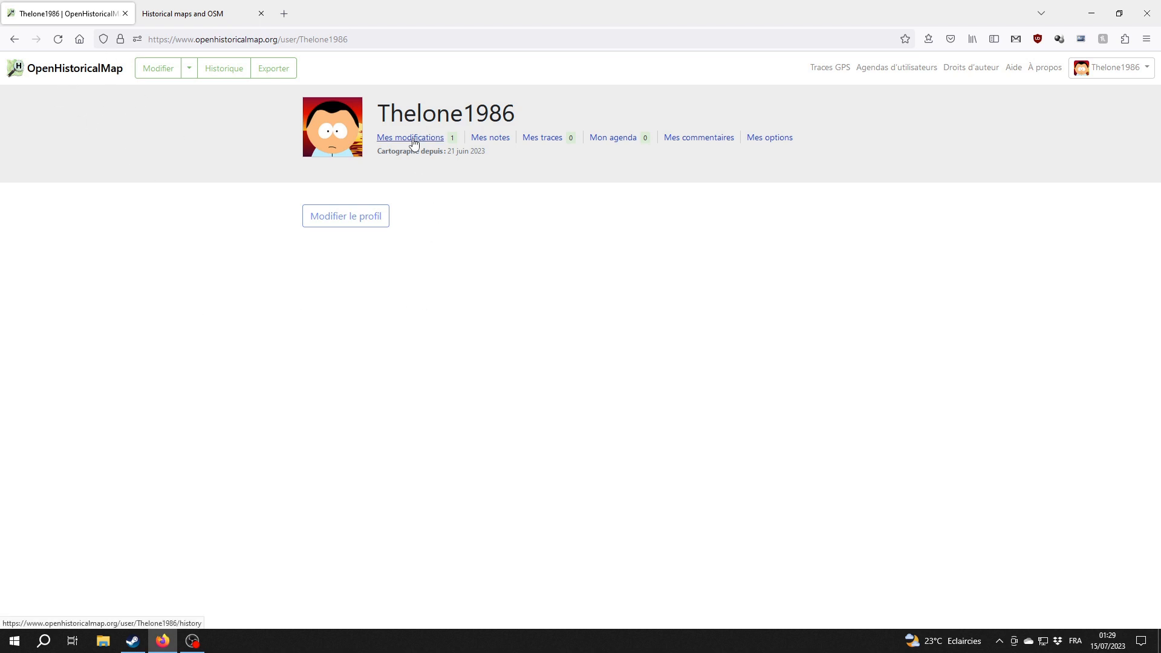
click(405, 139)
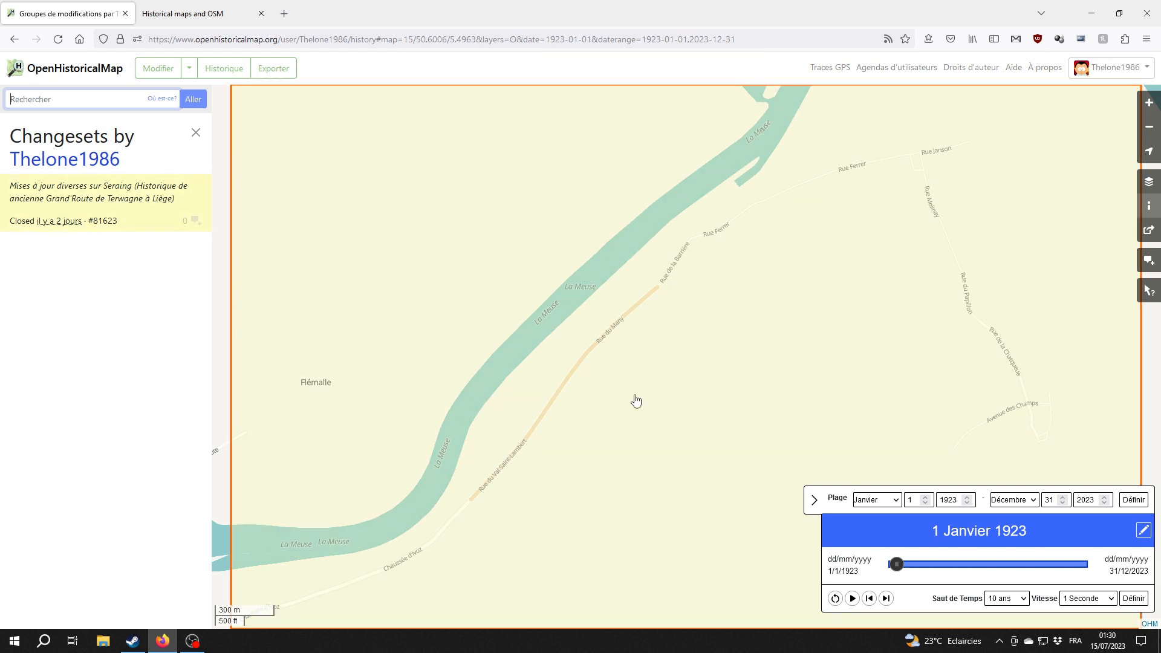
drag(933, 190, 860, 262)
drag(406, 531, 449, 433)
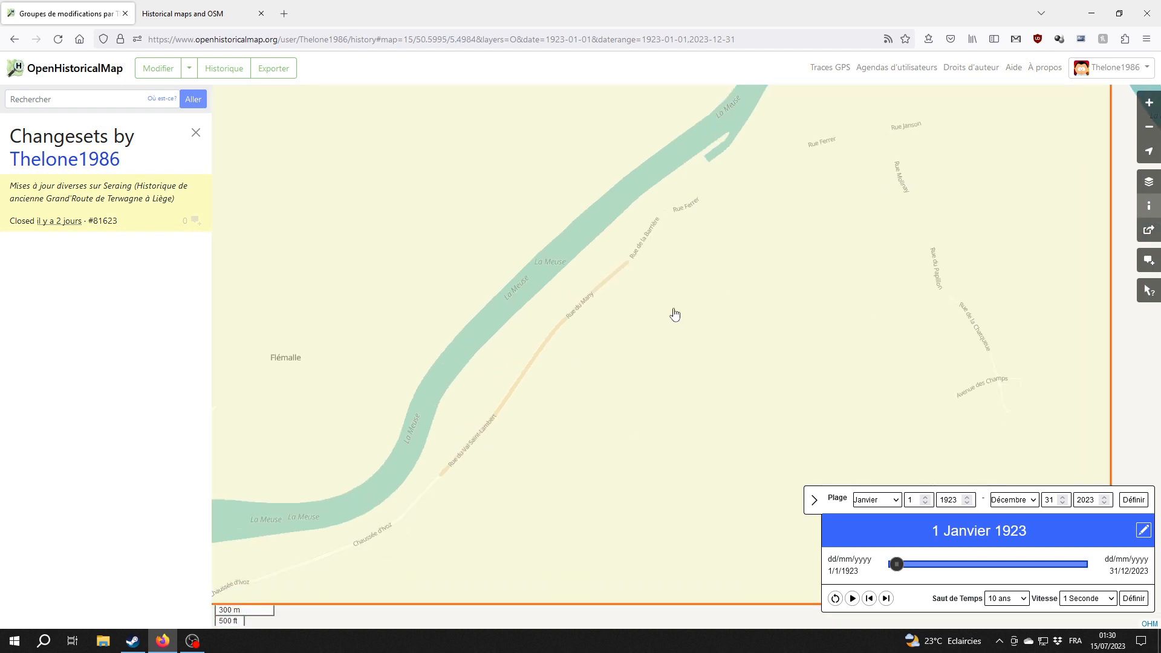
drag(657, 297, 502, 430)
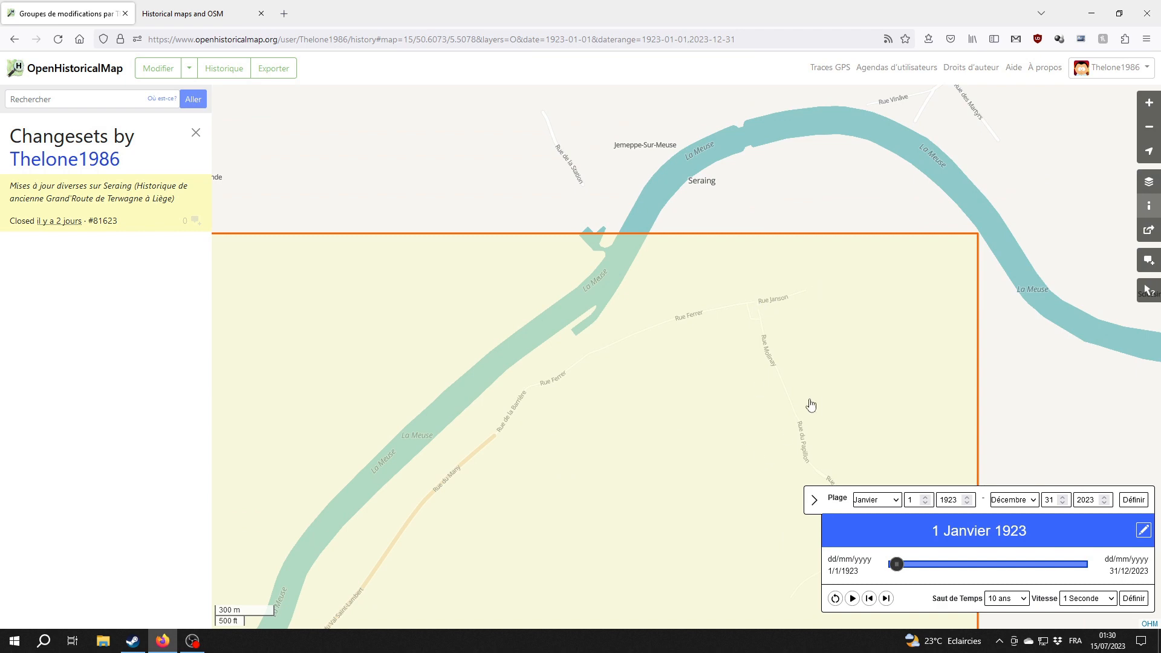
Step: Open the Seraing changeset's details and view version 9 of the Rue Ferrer way from its list of ways
click(141, 183)
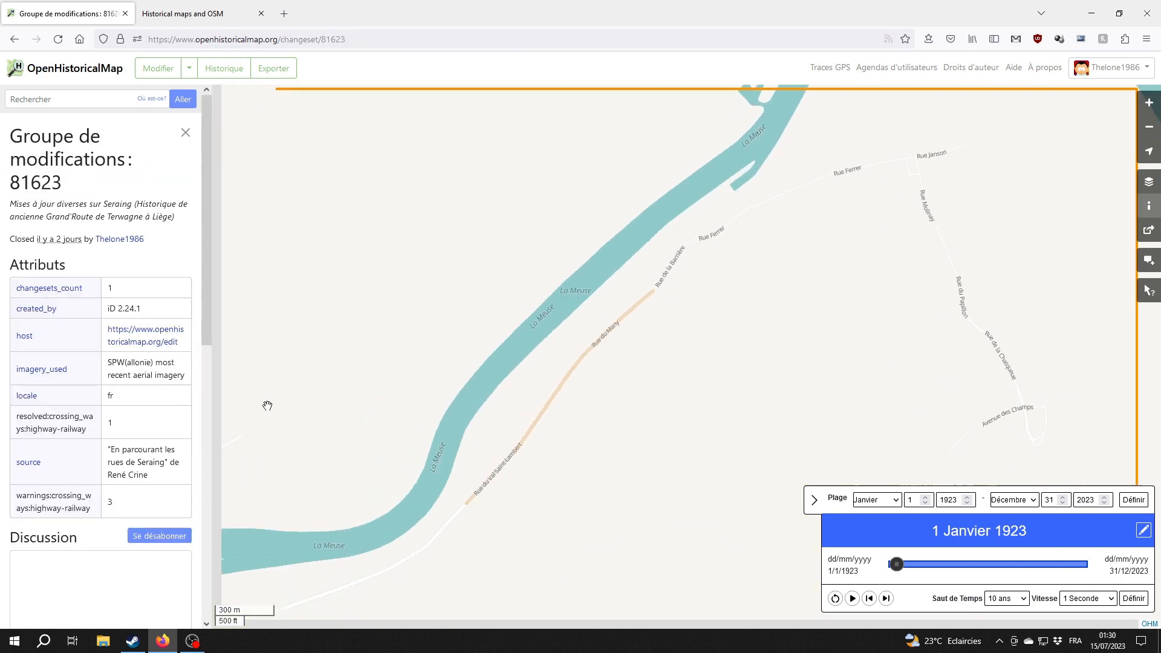
scroll(160, 423, down, 5)
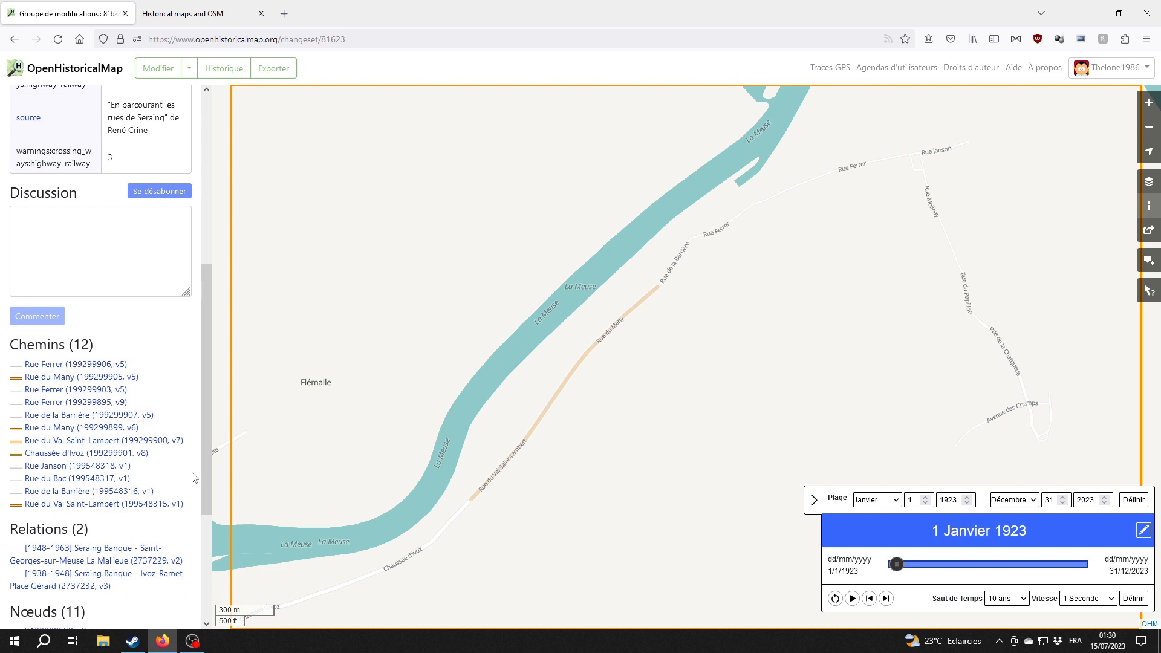
click(117, 404)
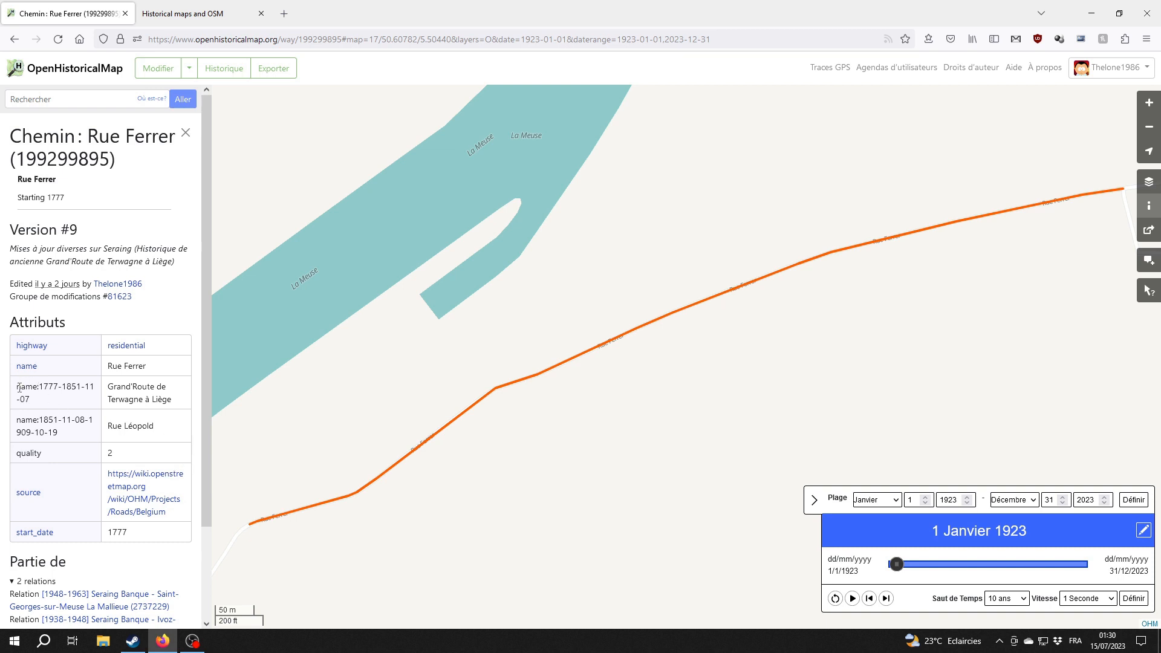
Step: Examine Rue Ferrer's current name and its dated former-name attributes, and close the way's details
drag(38, 389, 187, 414)
click(90, 391)
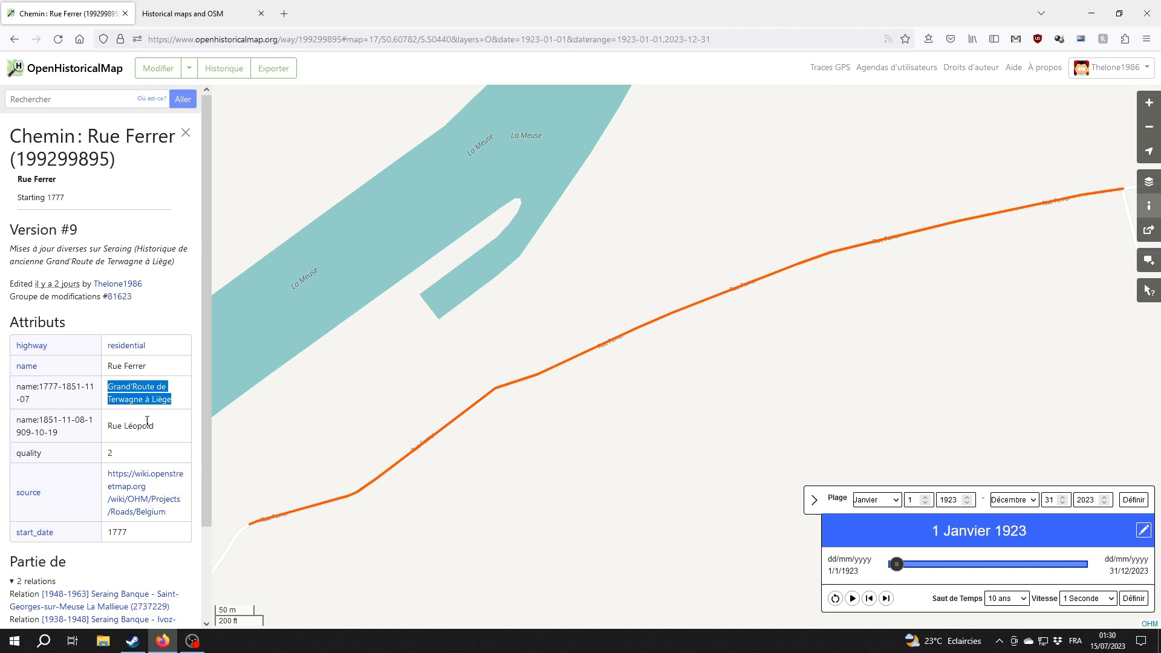
click(77, 456)
drag(26, 417, 174, 428)
click(150, 461)
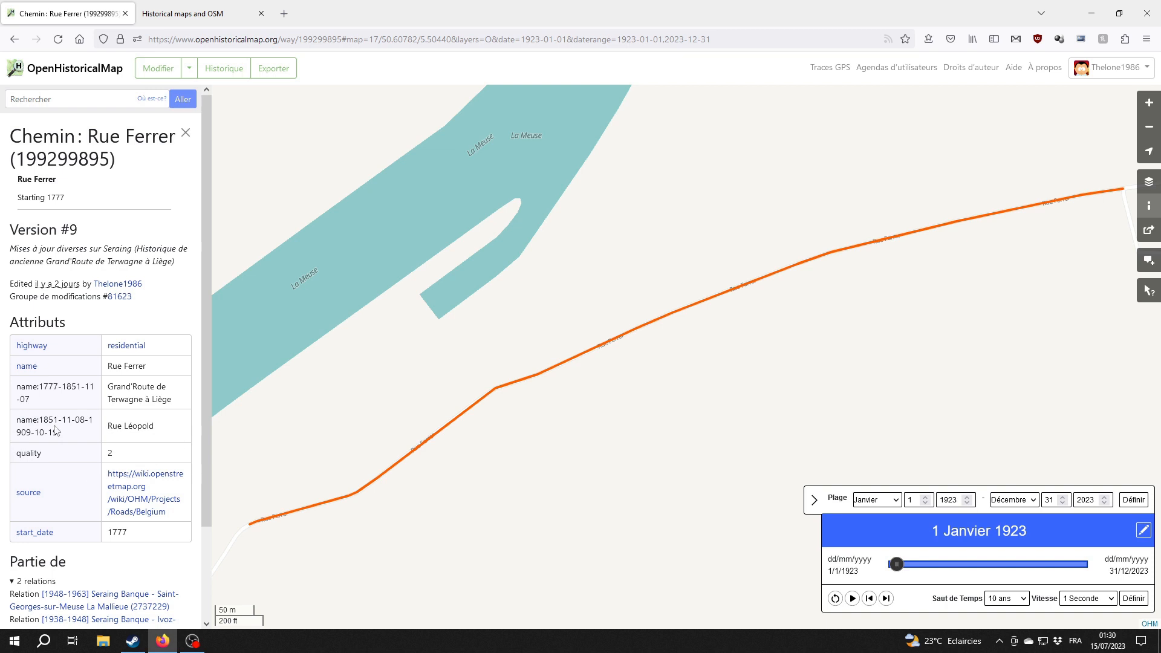
drag(107, 366, 174, 370)
mouse_move(89, 418)
mouse_down()
mouse_move(100, 431)
mouse_move(72, 435)
mouse_up()
click(76, 439)
click(186, 133)
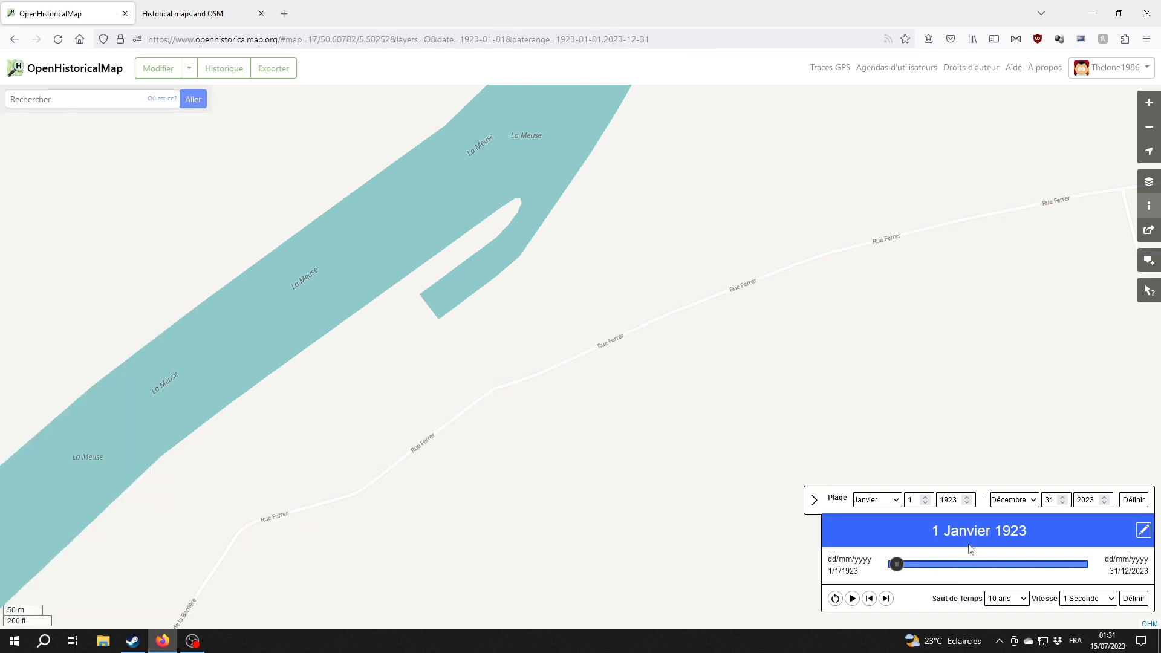
Step: Set the date range's start year to 1777 and move the timeline to 1 January 1777
double_click(958, 500)
text(1)
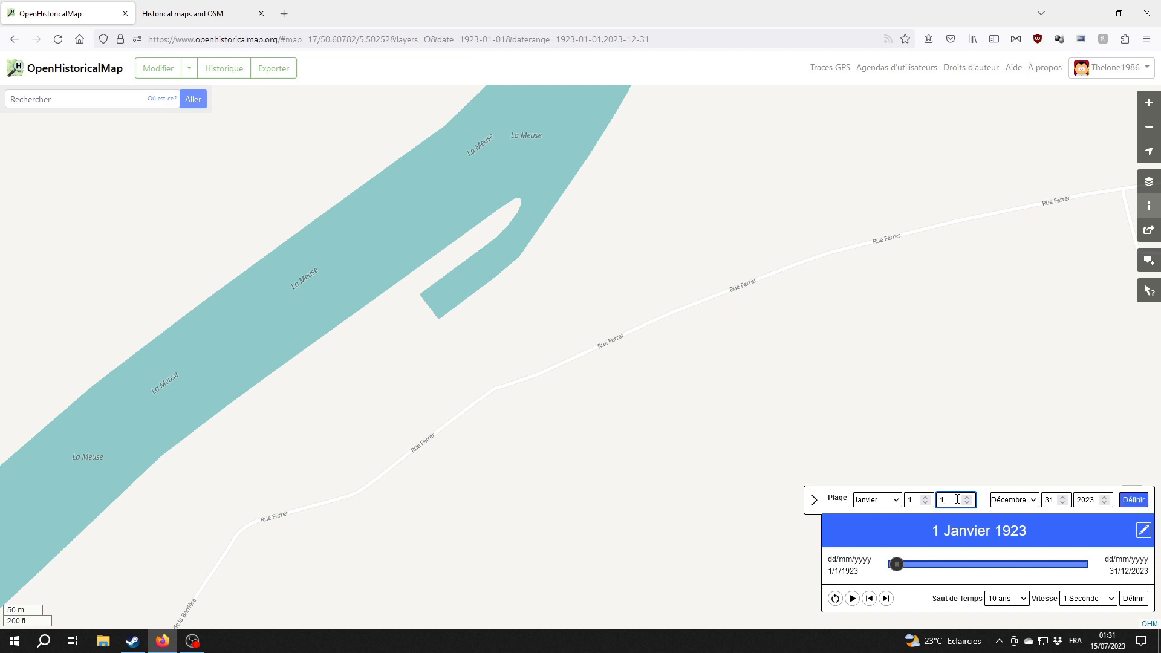
text(777)
click(1134, 500)
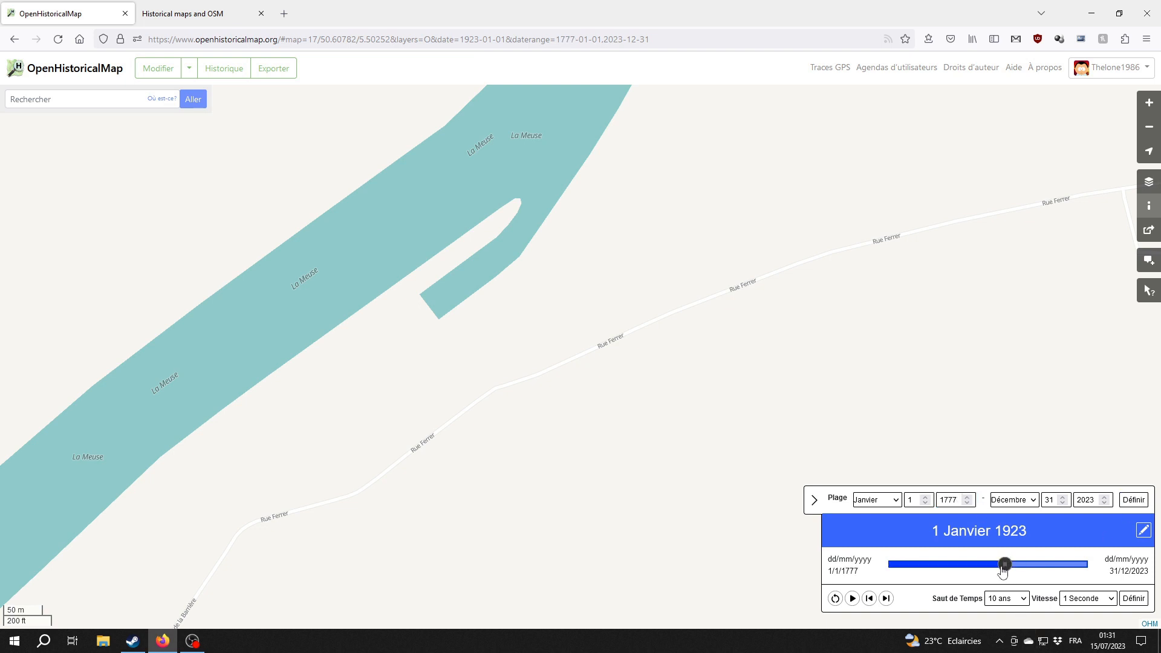
drag(1004, 565, 764, 570)
Step: Examine the road network of 1777 along Rue de la Barrière, Rue Ferrer, Rue du Bac and Rue Molinay
drag(514, 559, 706, 330)
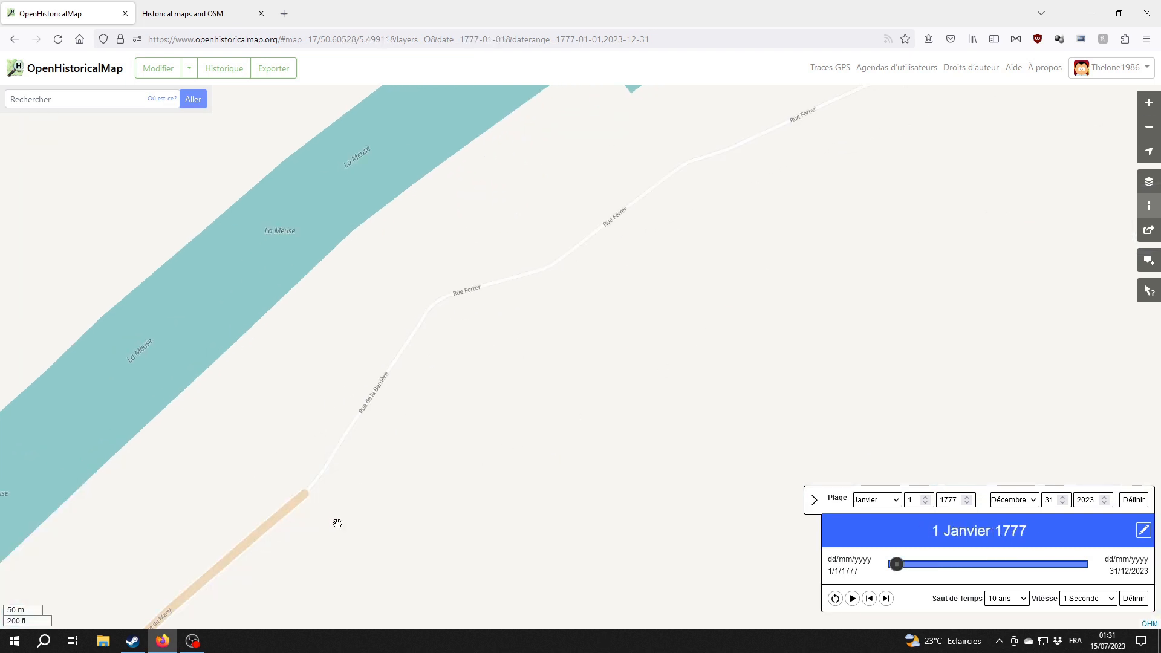
drag(778, 122, 554, 422)
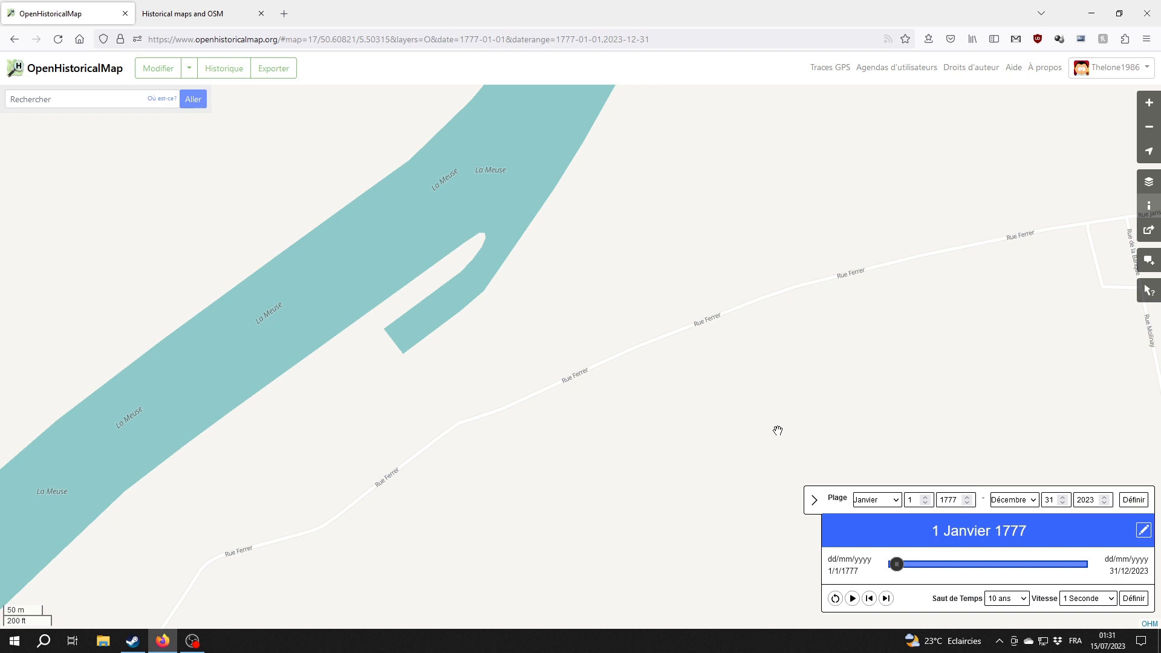
drag(778, 431, 661, 446)
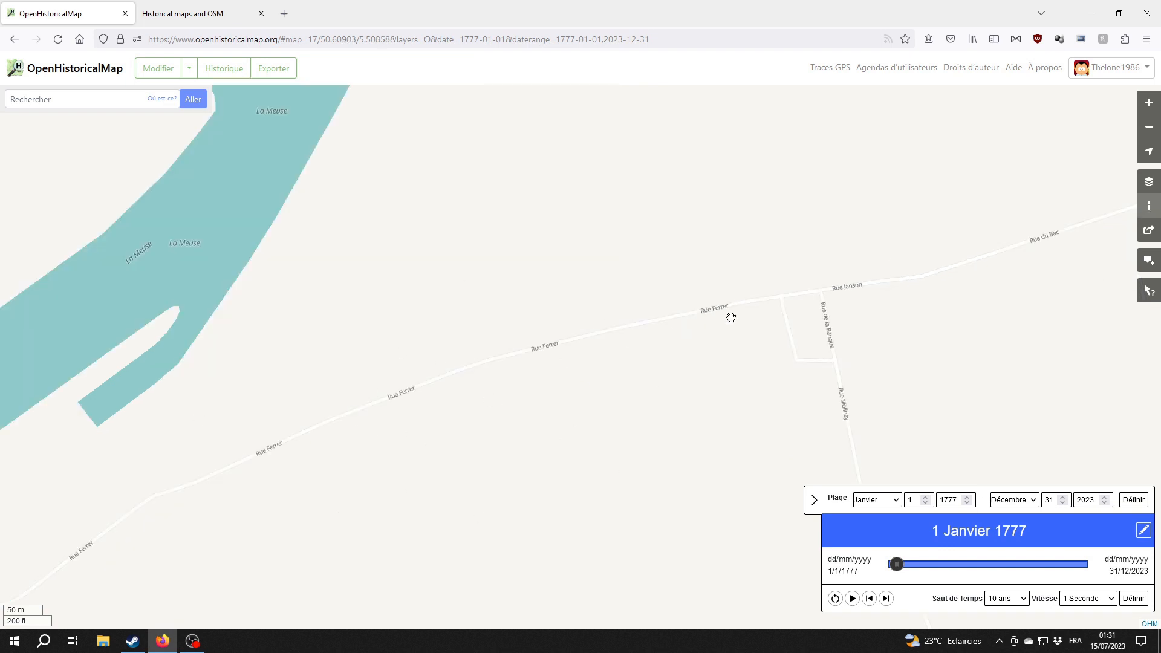
drag(829, 316, 790, 337)
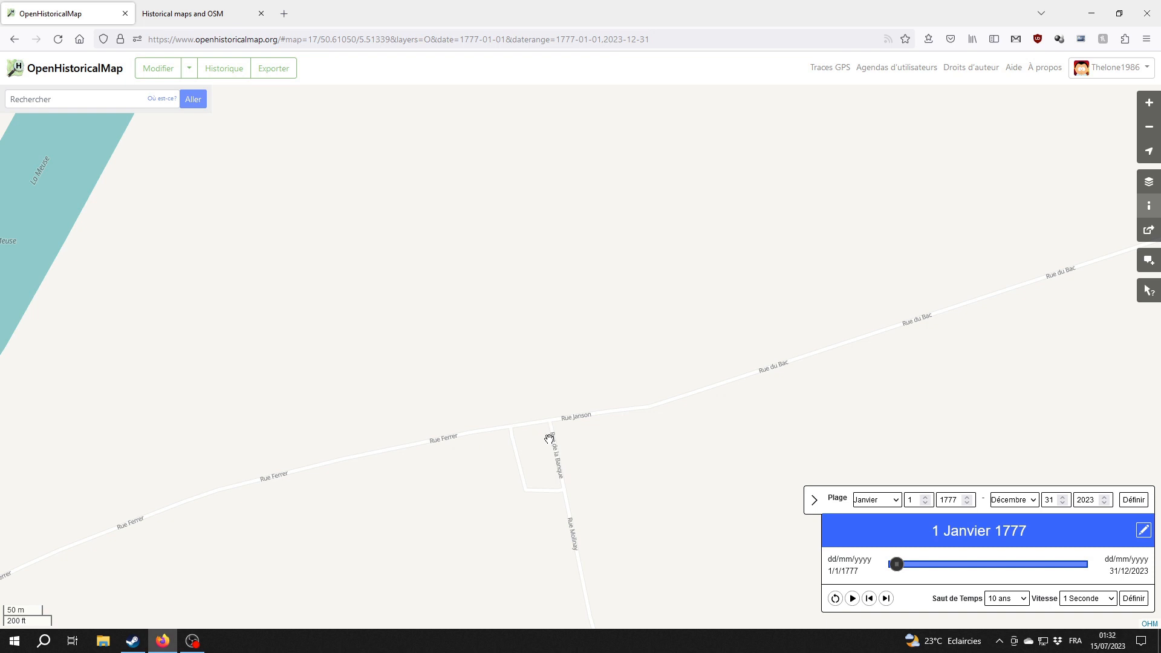
drag(531, 501, 637, 323)
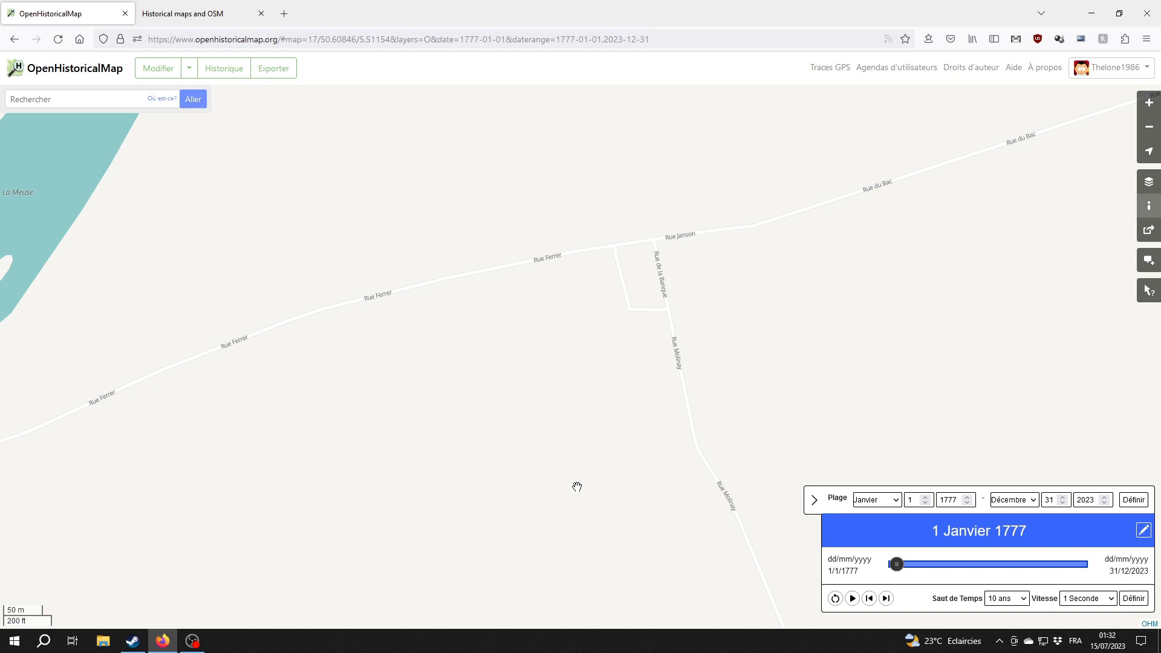
drag(577, 487, 600, 355)
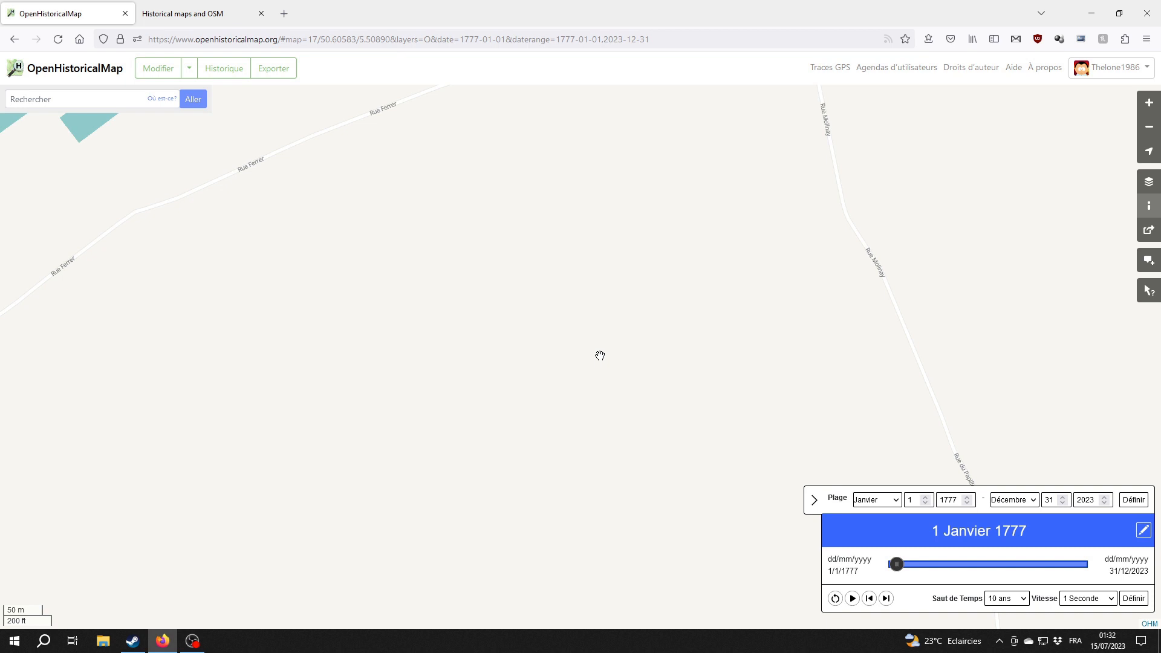
Step: Switch to the Historical maps and OSM site, view the NGI ortho 1969-1979 layer, and return to the OSM.org layer
click(195, 18)
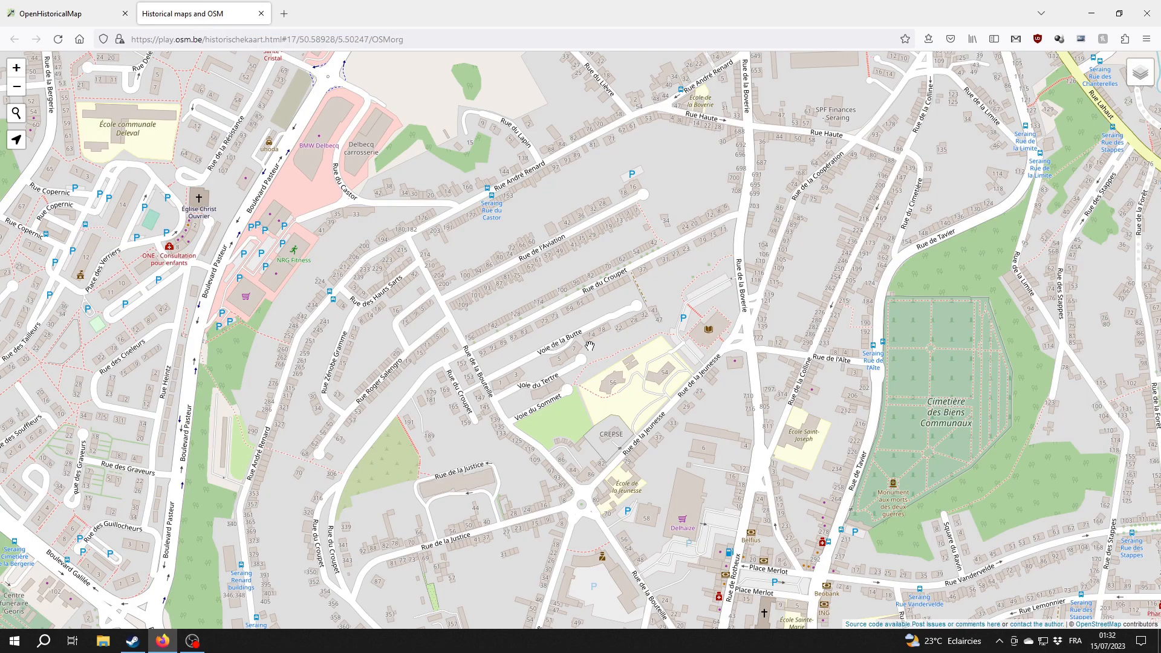
mouse_move(1152, 75)
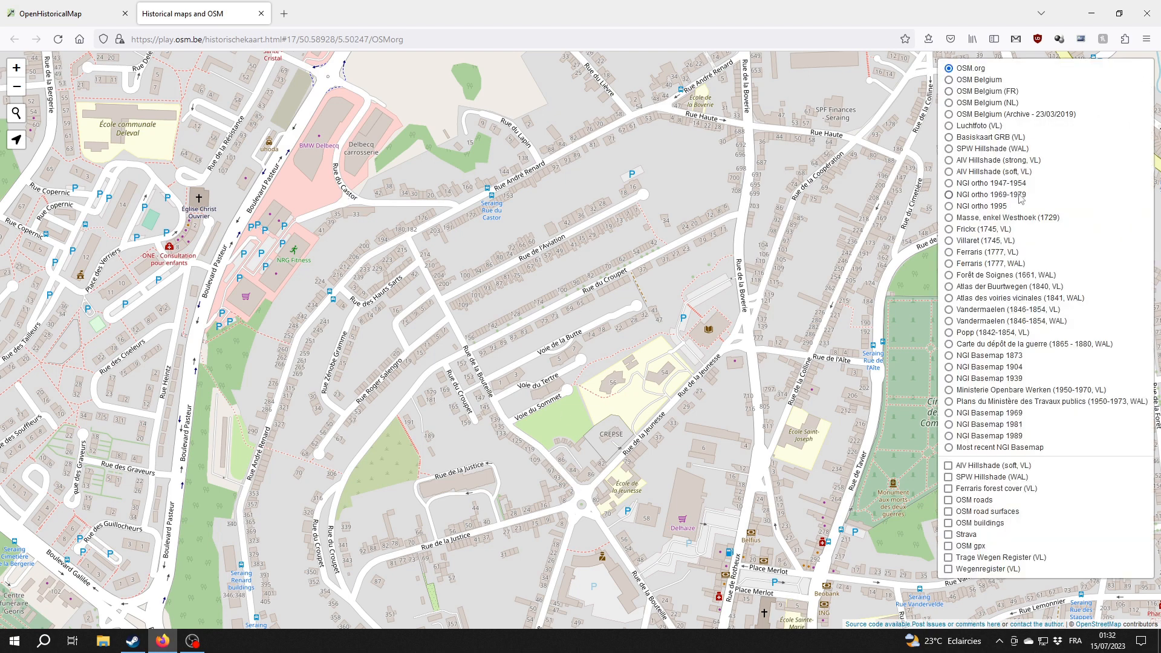
click(1019, 196)
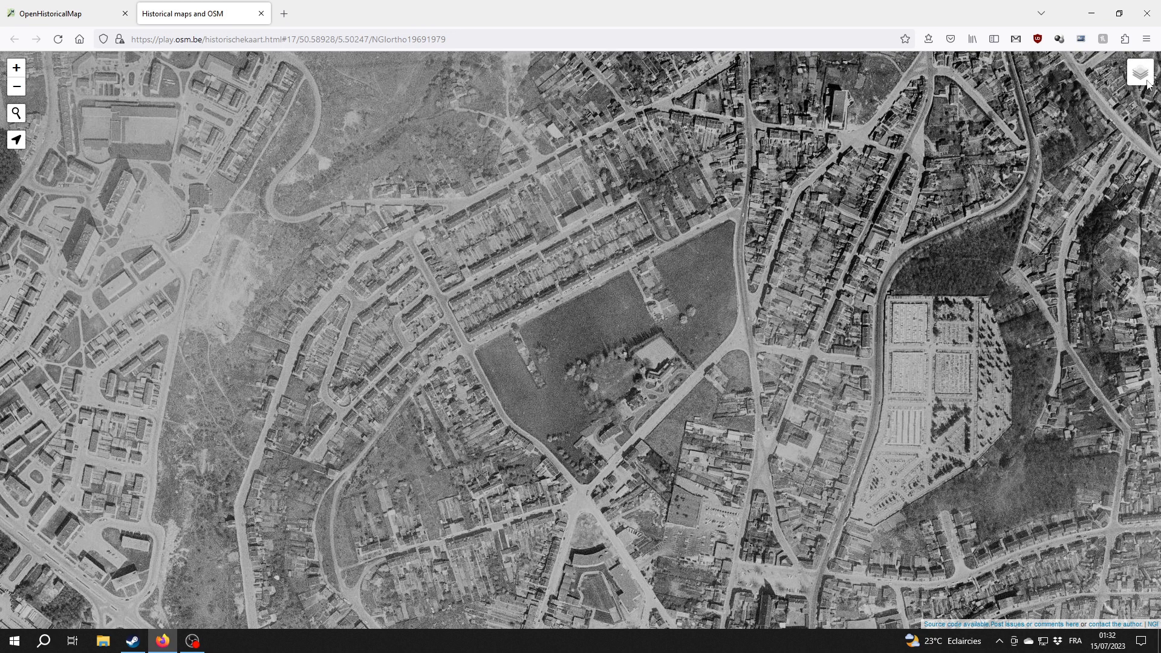
mouse_move(1142, 74)
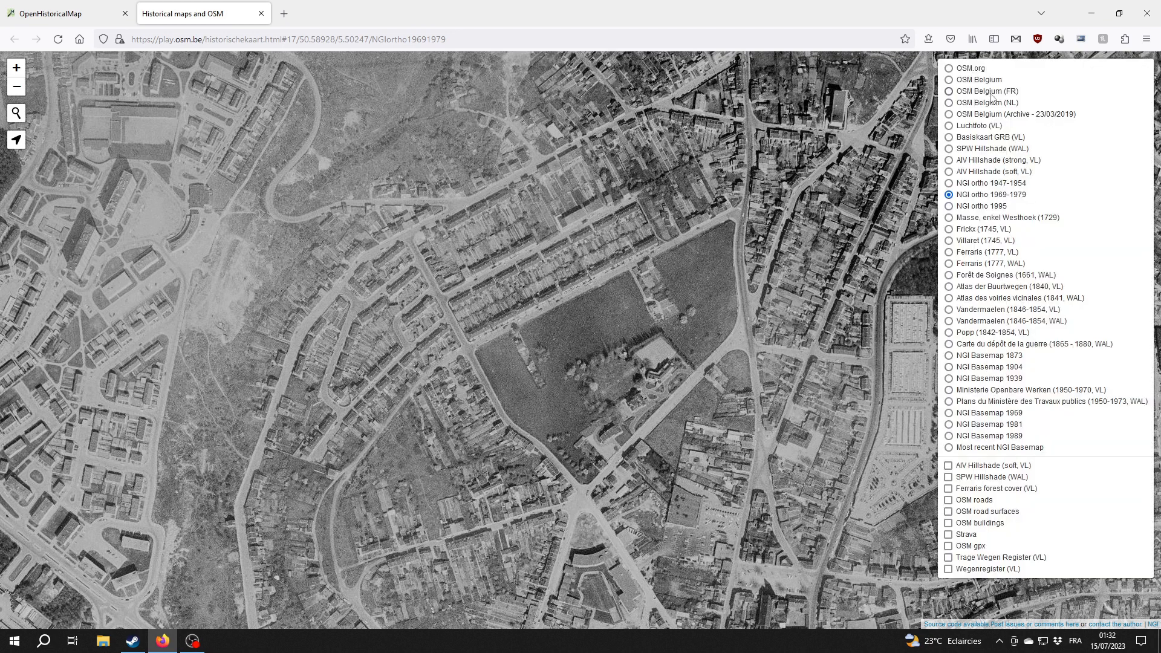
click(975, 69)
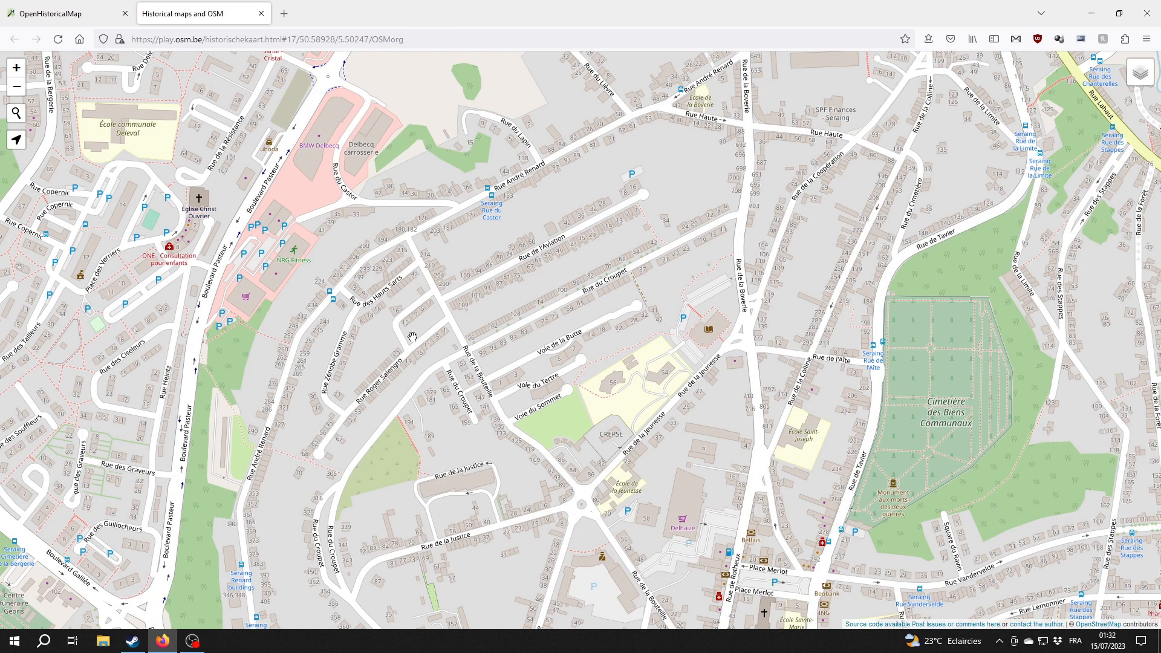
Step: Switch back to OpenHistoricalMap and examine the streets around Rue de la Boutelle, Rue du Croupet and Rue des Hauts-Sarts
key(ctrl+shift+Tab)
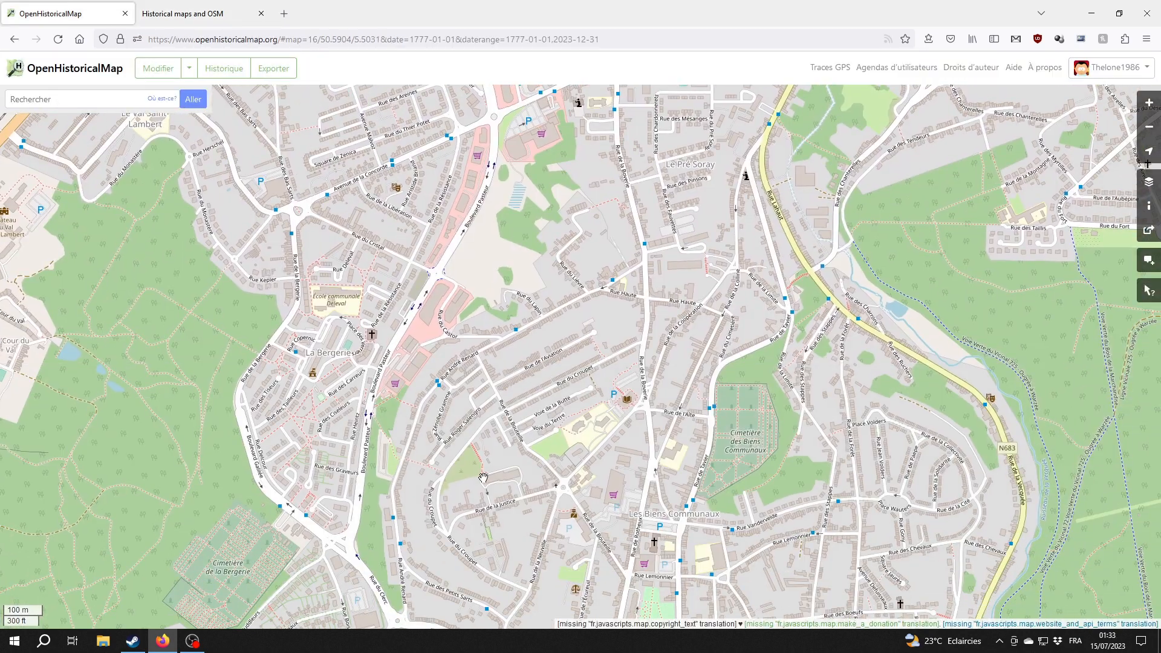
drag(484, 477, 502, 436)
scroll(520, 429, up, 1)
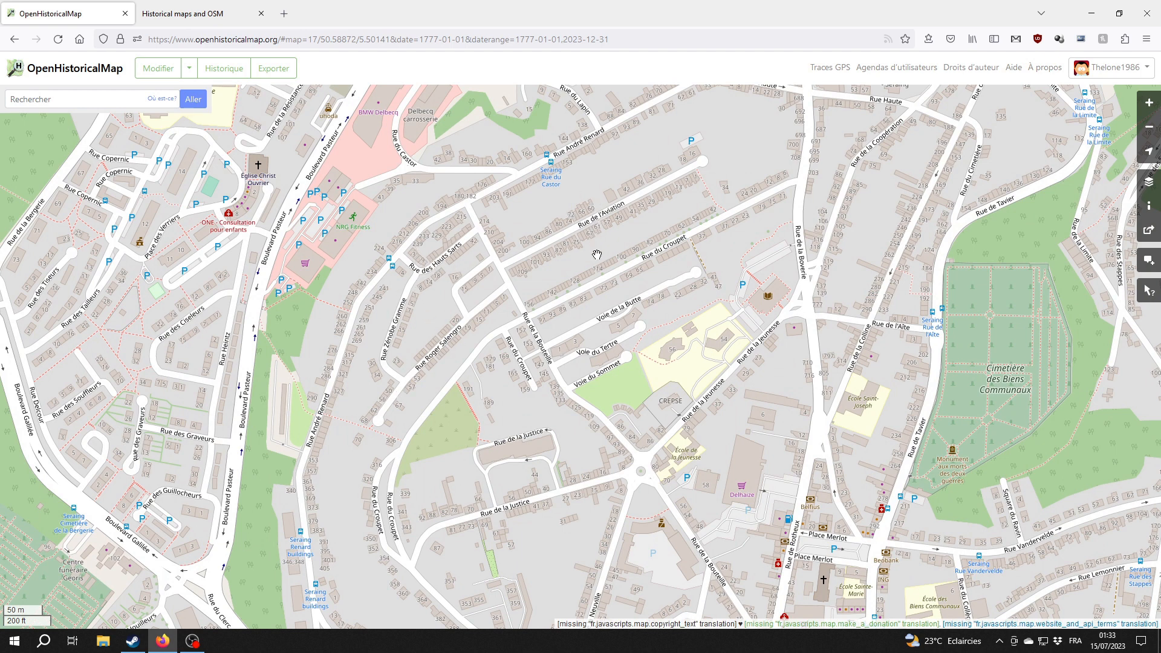
drag(628, 417, 588, 333)
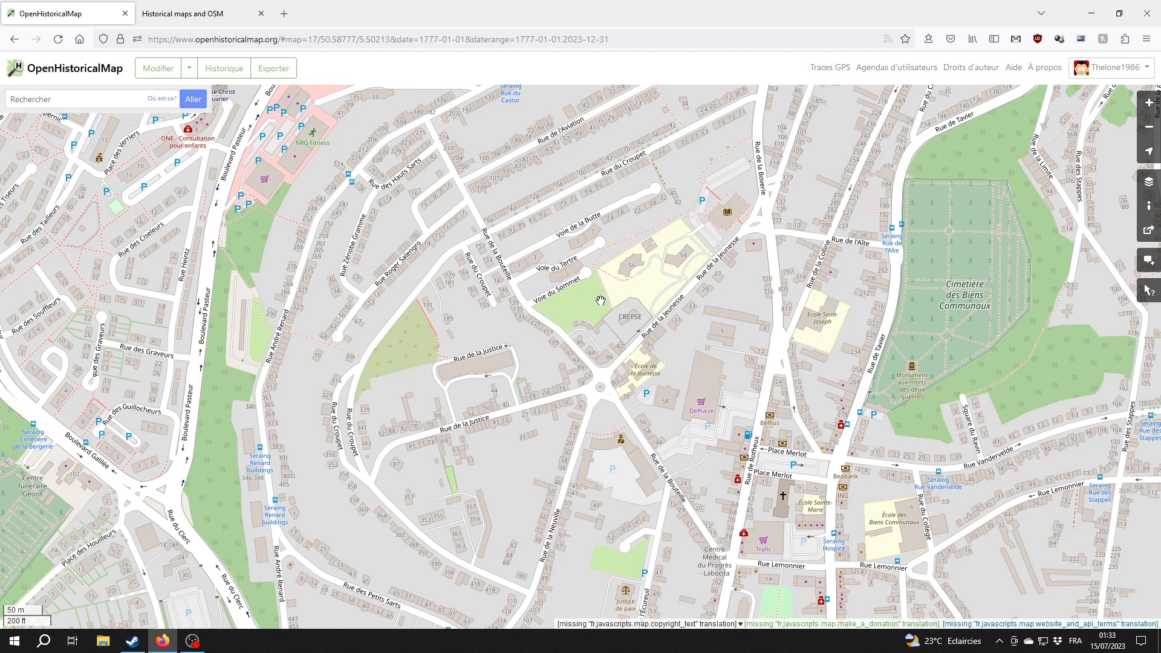
drag(520, 383, 551, 461)
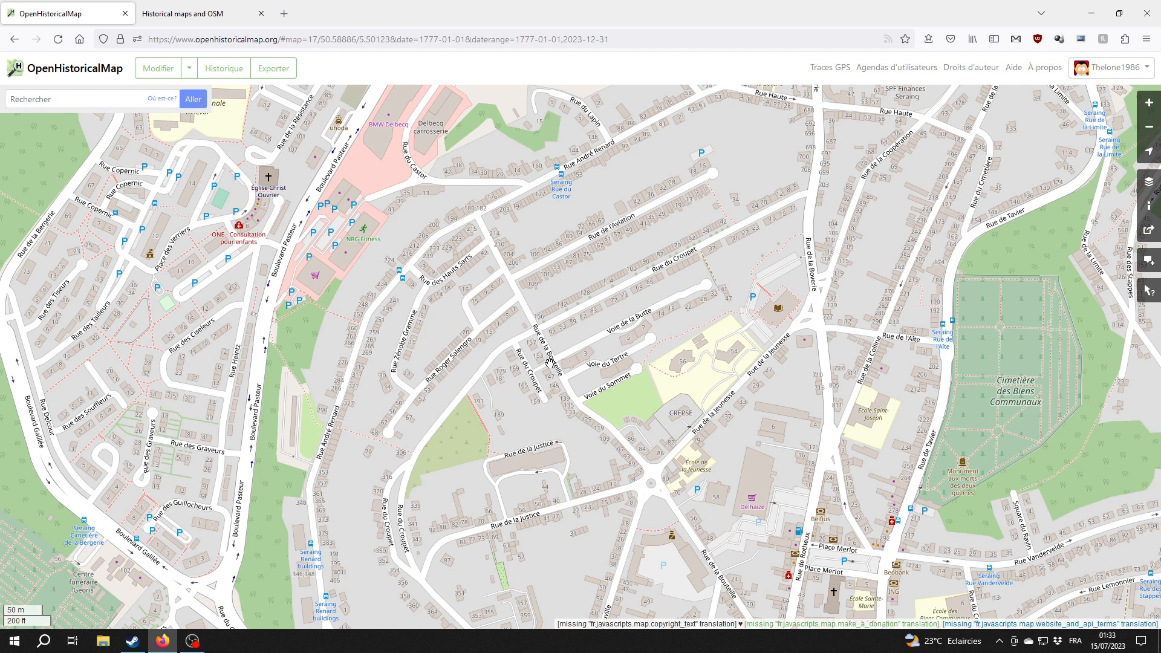
drag(550, 362, 533, 399)
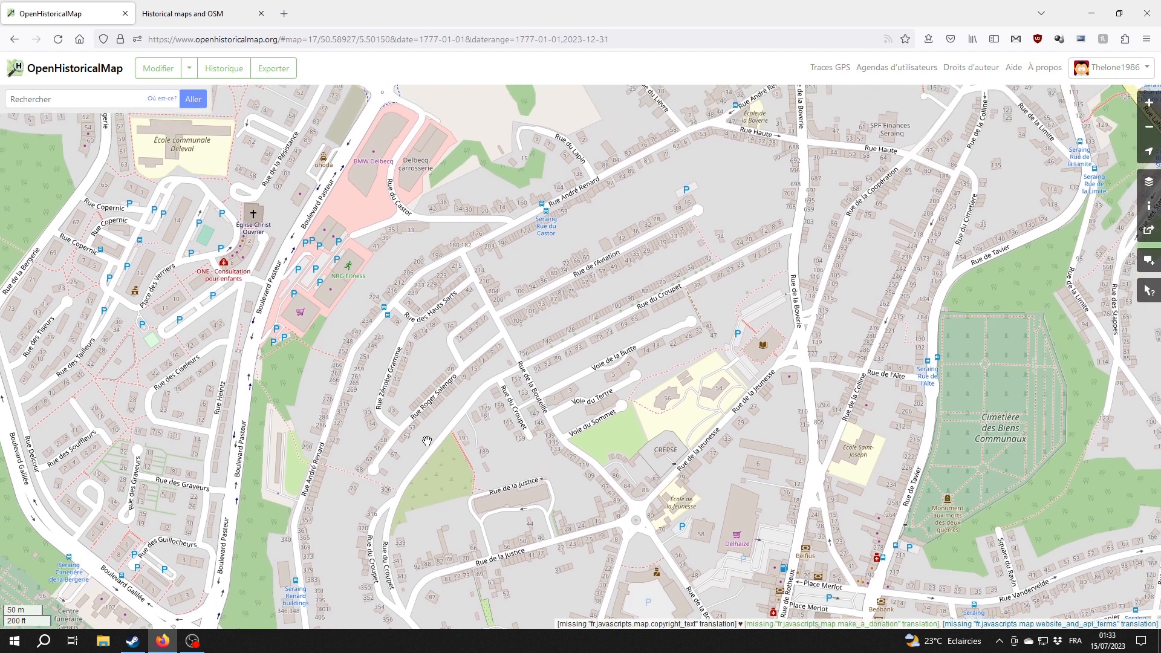
Step: Open the map area in the editor and select the main road Rue du Val Saint-Lambert
click(158, 68)
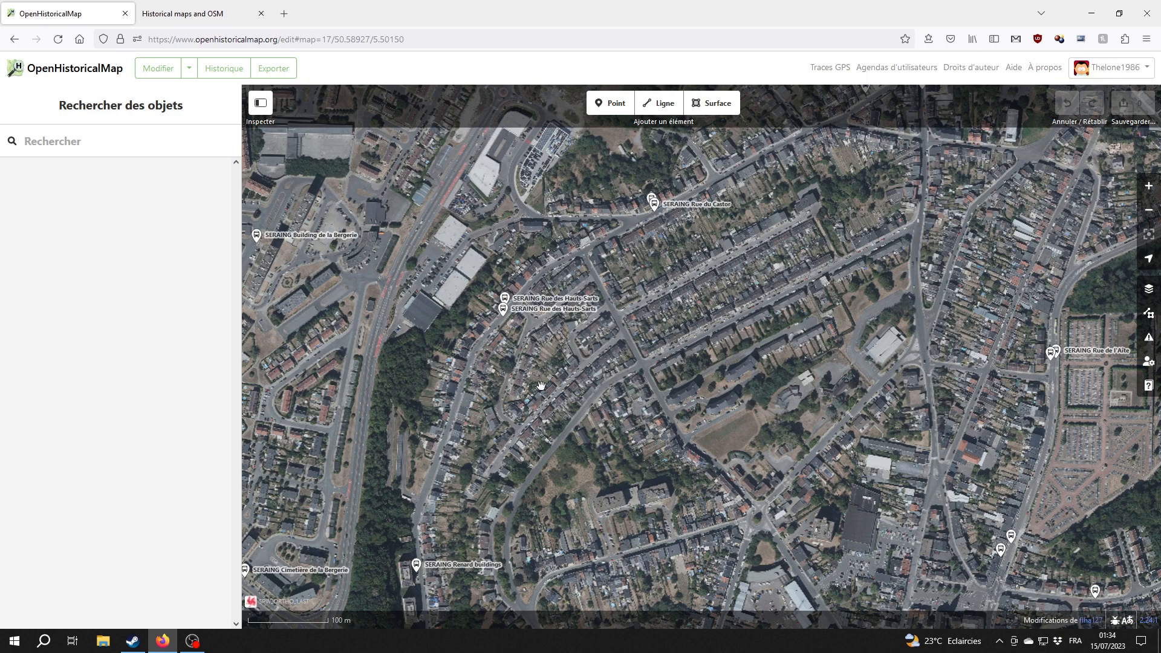
drag(541, 387, 717, 505)
drag(593, 271, 813, 406)
drag(533, 358, 622, 579)
drag(612, 327, 781, 289)
drag(534, 359, 537, 619)
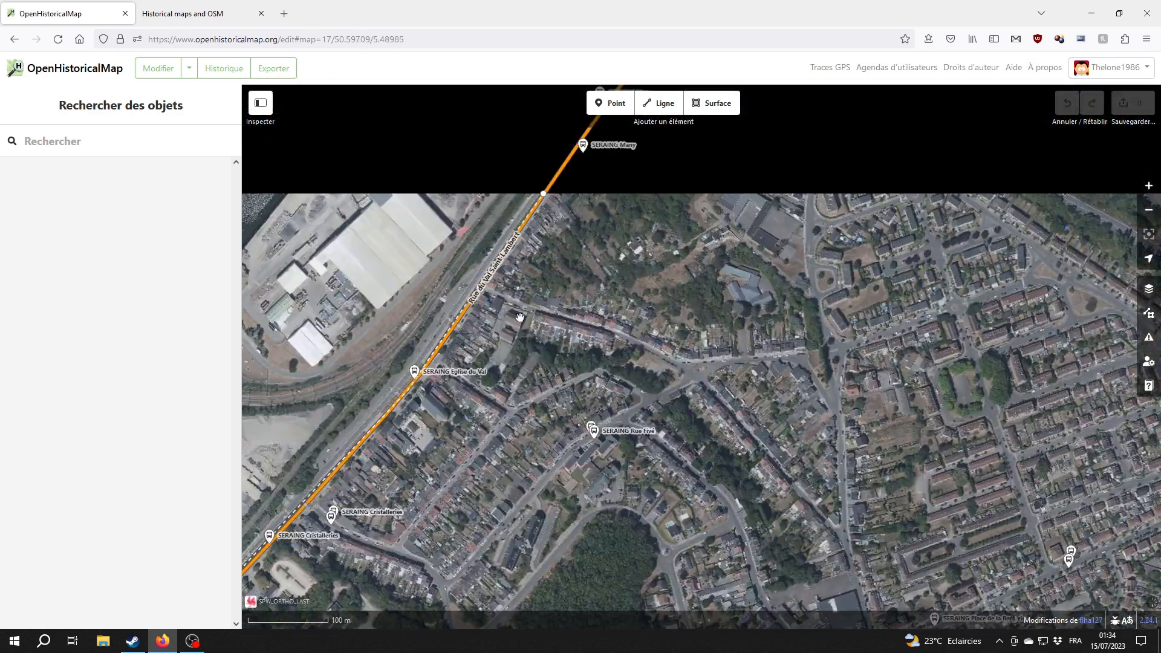
click(518, 230)
drag(580, 265, 622, 391)
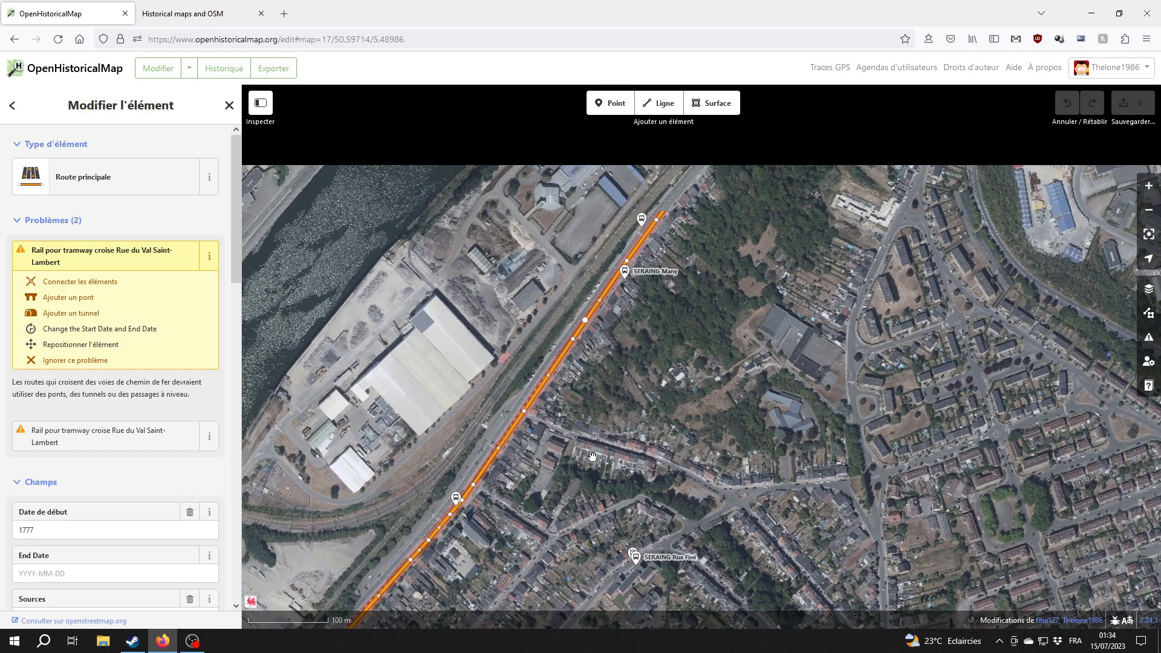
Step: Examine the start date, source and dated former-name attribute of Rue du Val Saint-Lambert, and deselect the road
scroll(37, 355, down, 3)
double_click(38, 355)
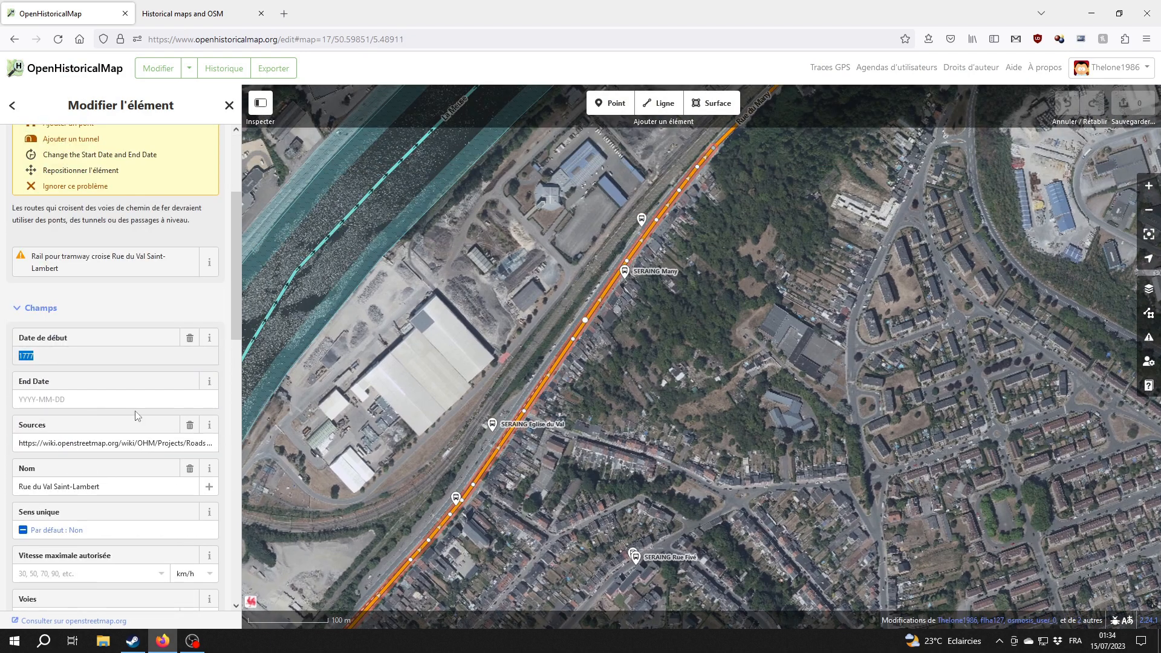
scroll(78, 398, down, 7)
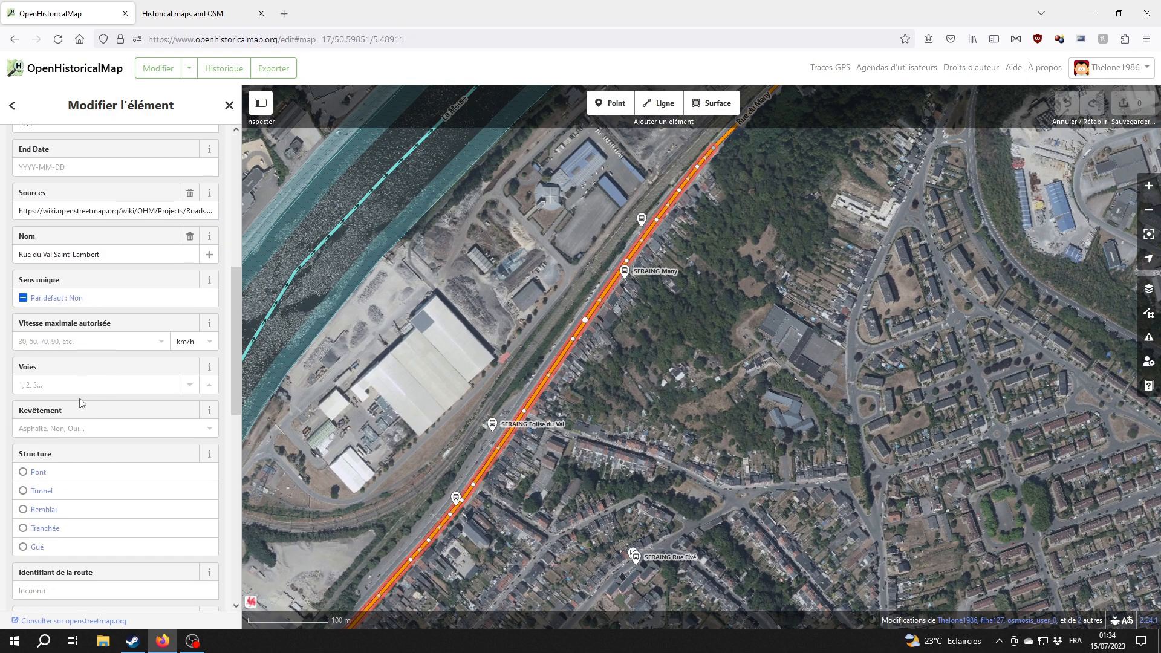
scroll(101, 352, down, 5)
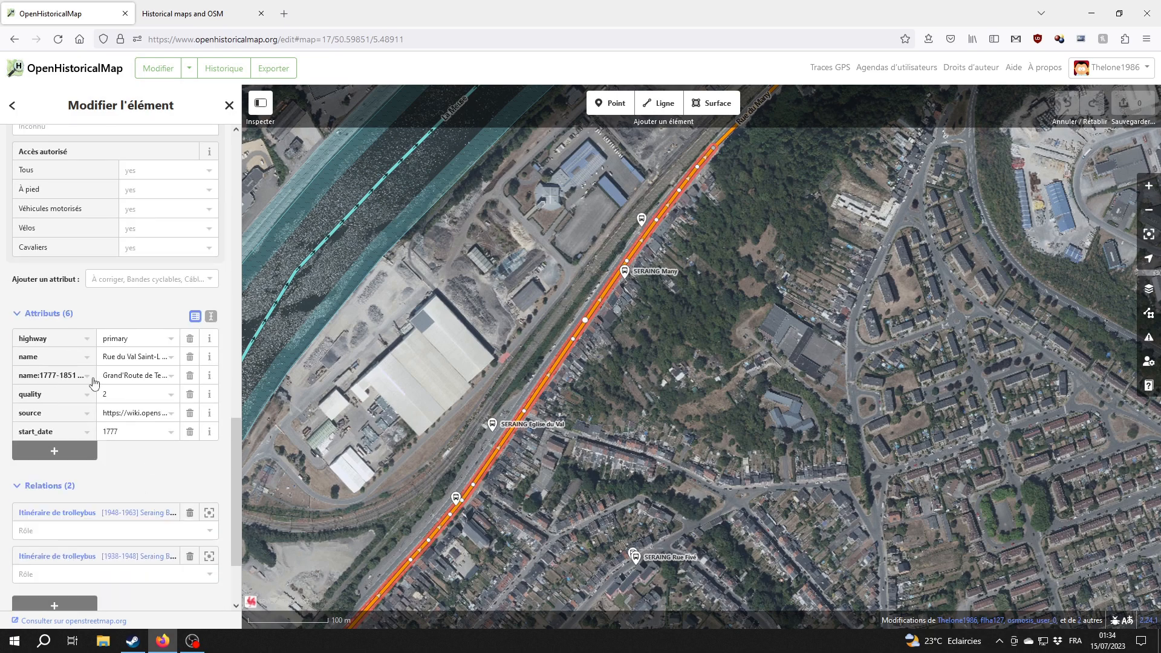
click(514, 557)
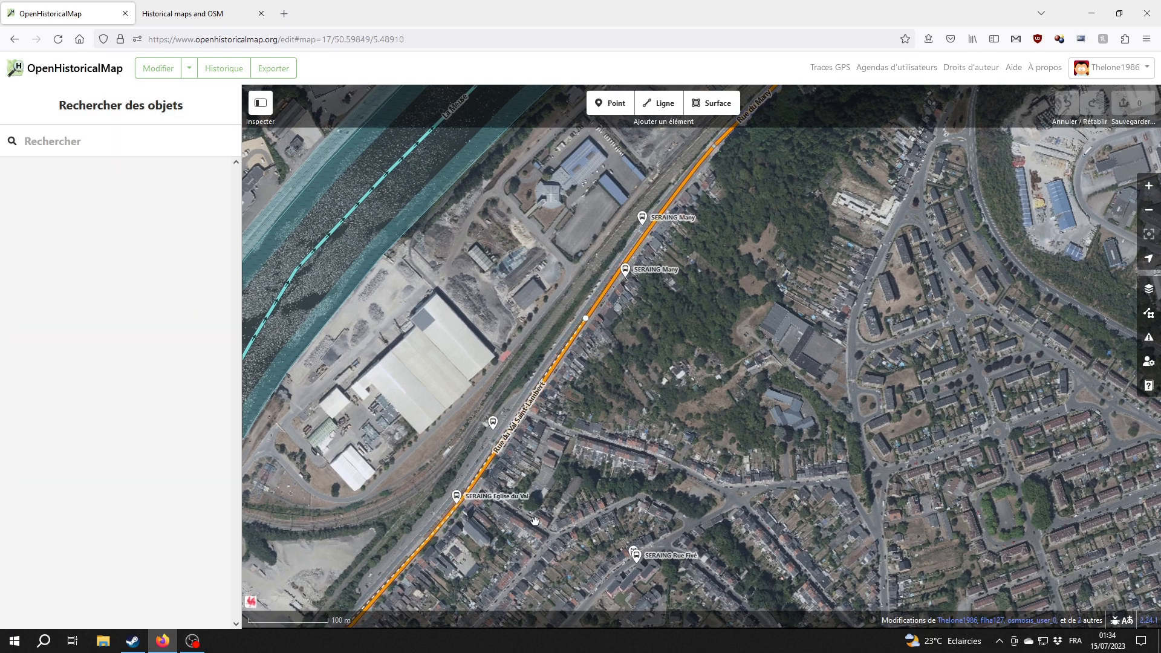
Step: Select the SNCV/NMVB Liège tram line south of Chaussée d'Ivoz, review its attributes along its route, and deselect it
drag(514, 557, 665, 133)
drag(432, 574, 629, 361)
click(503, 365)
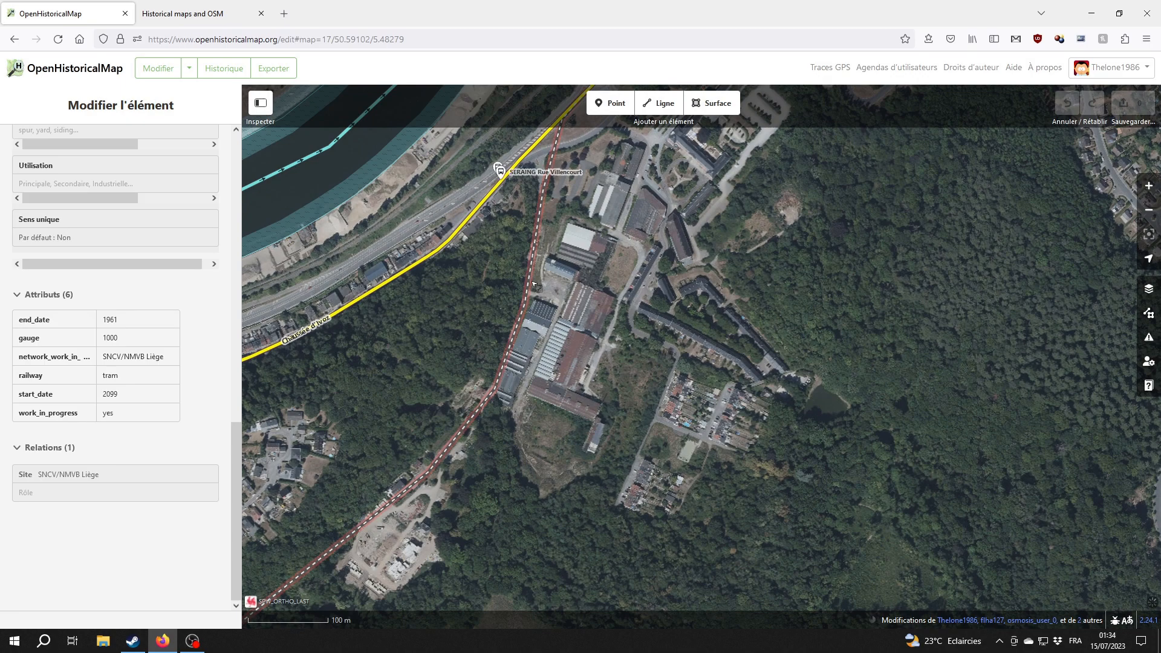
drag(595, 464, 704, 307)
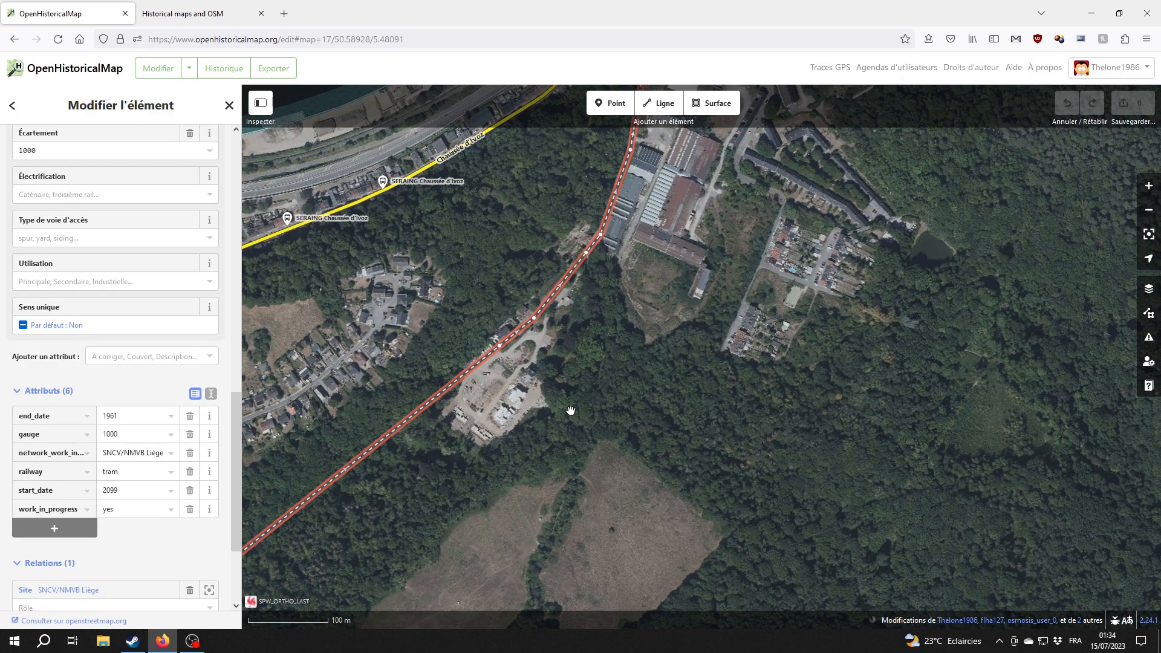
scroll(564, 418, down, 2)
drag(548, 471, 615, 360)
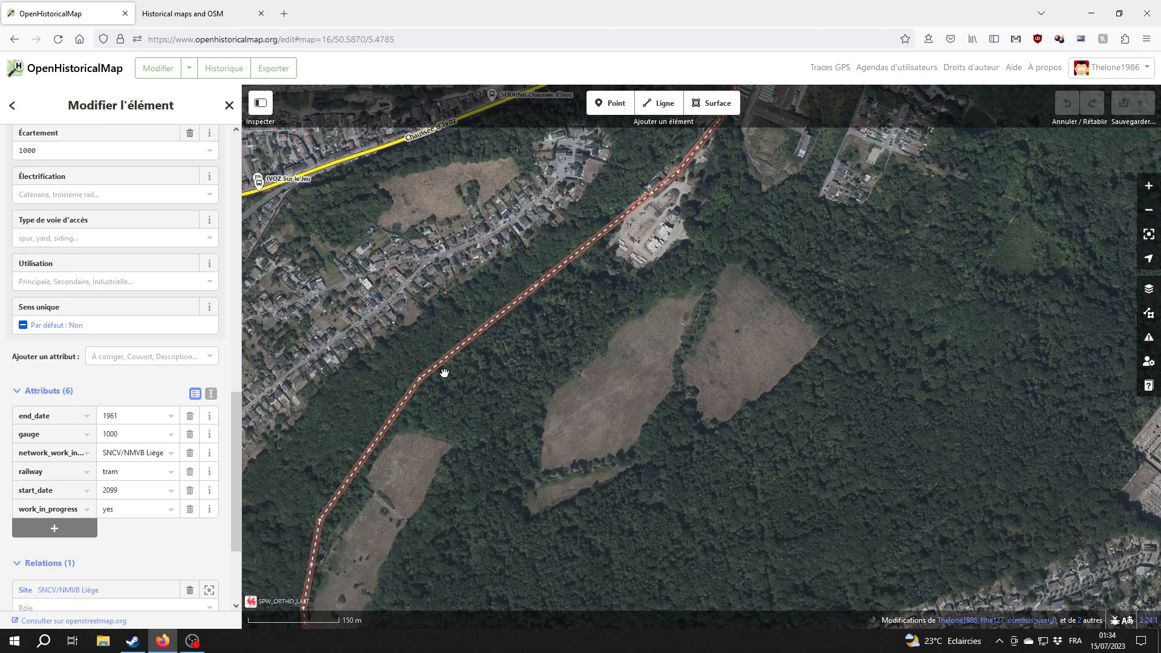
drag(446, 373, 500, 190)
drag(532, 481, 433, 342)
click(617, 356)
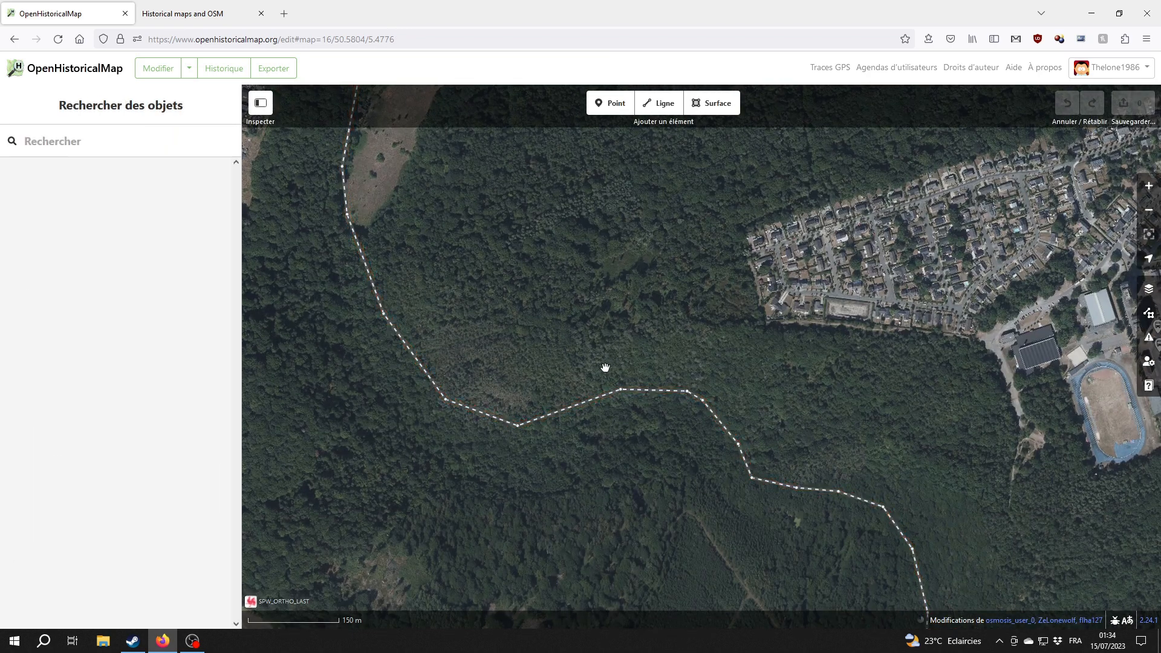
Step: Examine the tram line's course through the forest on the aerial imagery
drag(870, 380, 645, 407)
drag(580, 357, 742, 347)
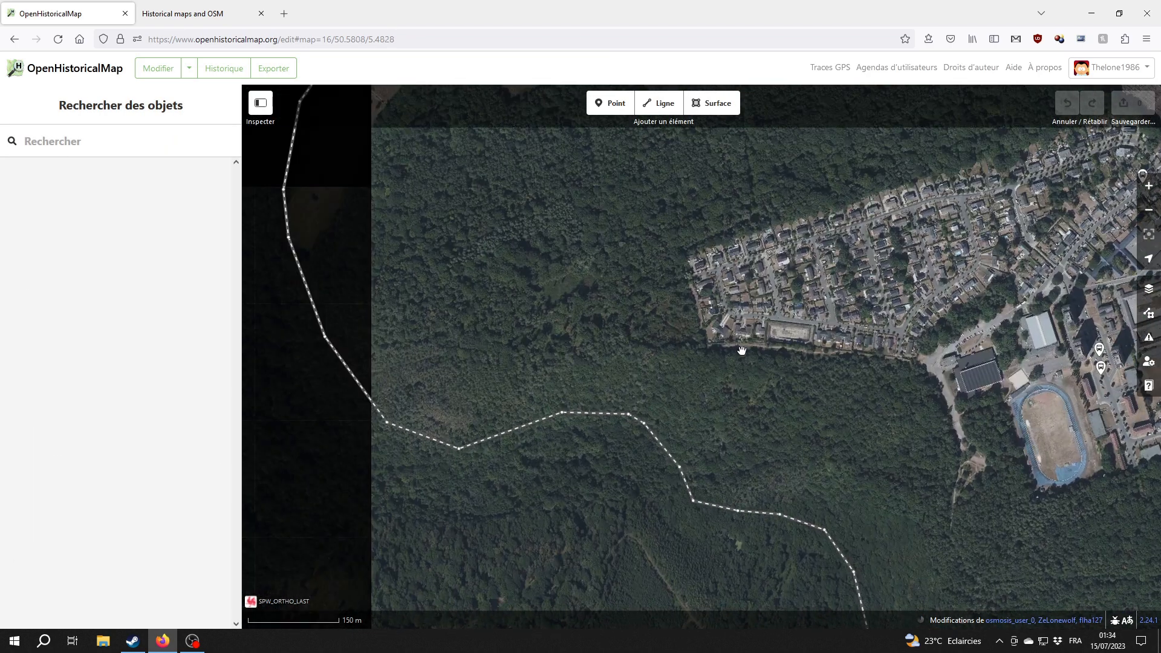
scroll(669, 272, down, 3)
drag(574, 306, 556, 350)
drag(558, 265, 537, 337)
scroll(532, 336, up, 3)
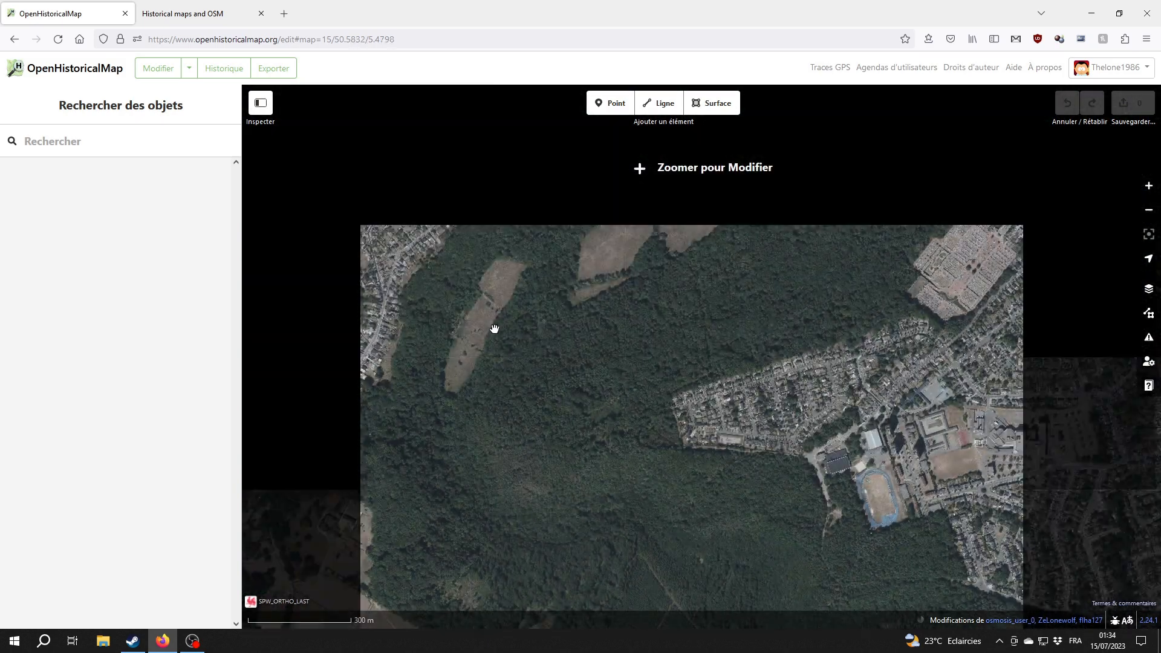
scroll(507, 413, up, 2)
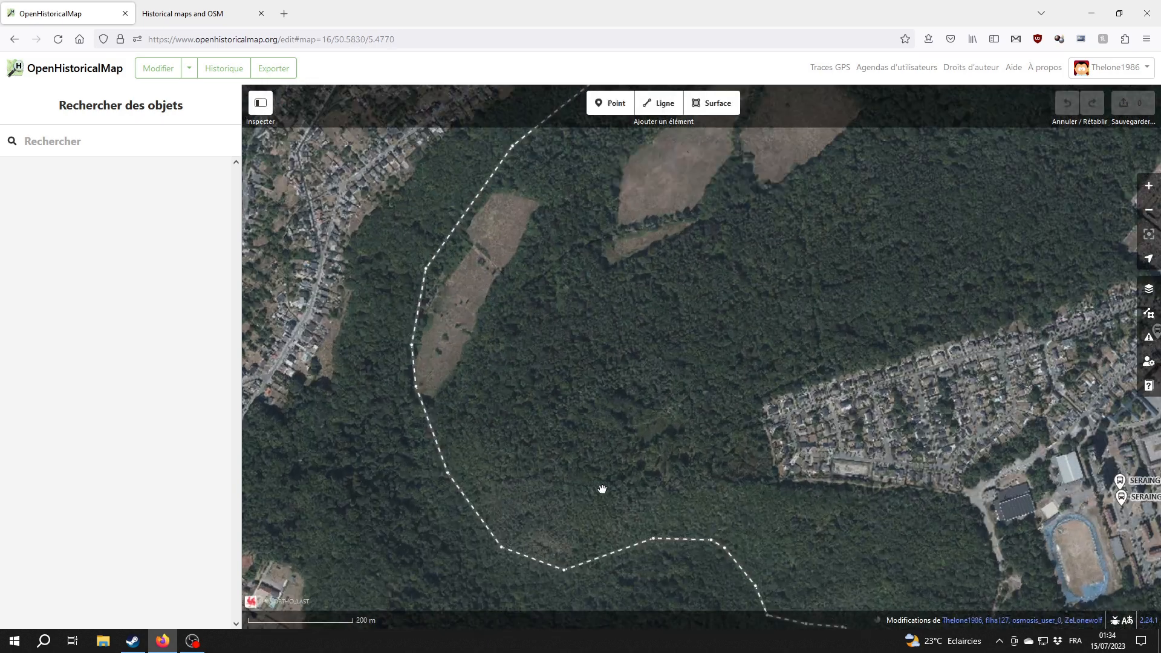
drag(650, 523, 586, 329)
drag(823, 432, 736, 225)
Step: View the tram line on the SPW(allonie) shaded relief background, and restore the most recent SPW(allonie) aerial imagery
click(1149, 288)
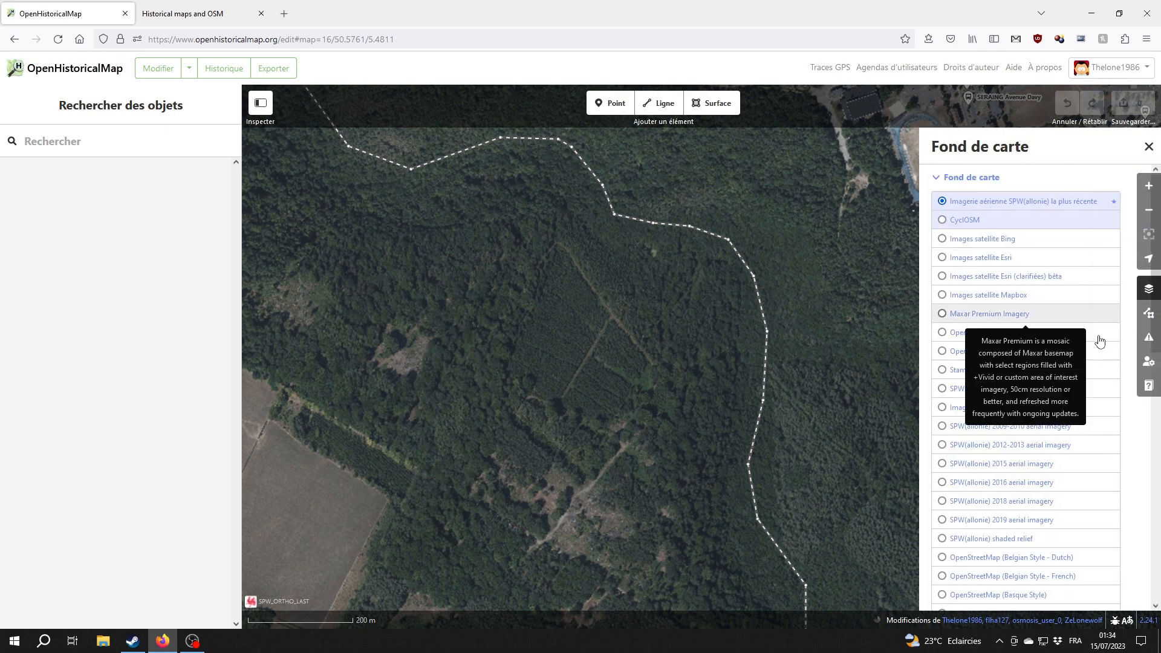
click(1002, 538)
mouse_move(529, 283)
mouse_down()
mouse_move(551, 340)
mouse_move(653, 495)
mouse_up()
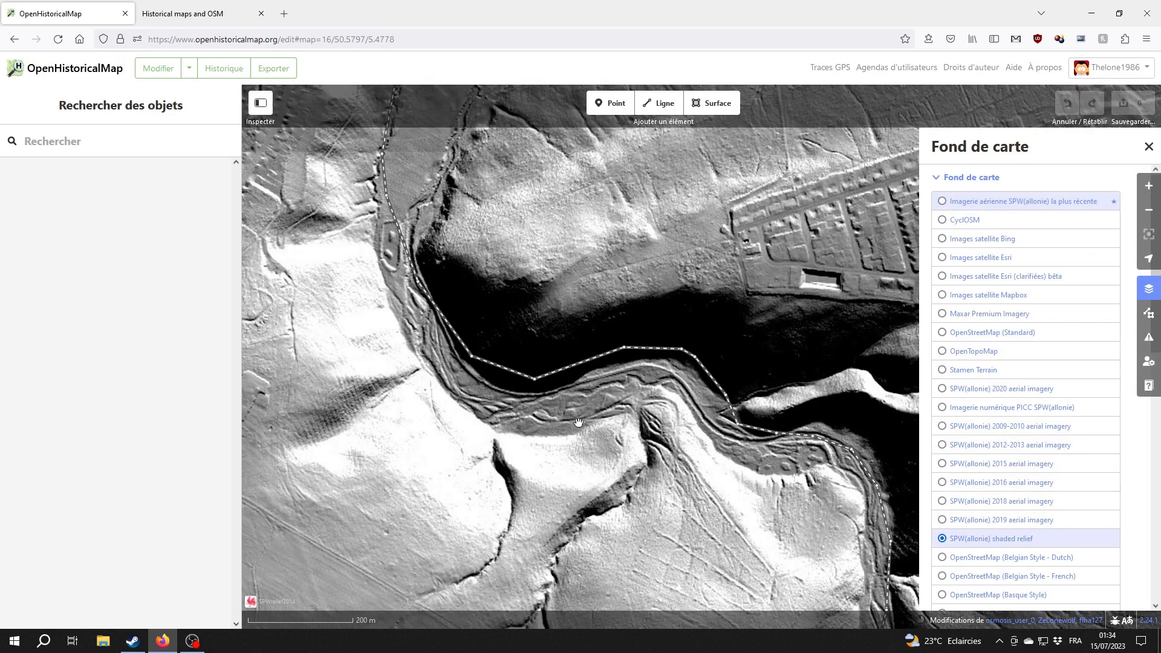
drag(421, 134, 521, 350)
scroll(523, 266, up, 3)
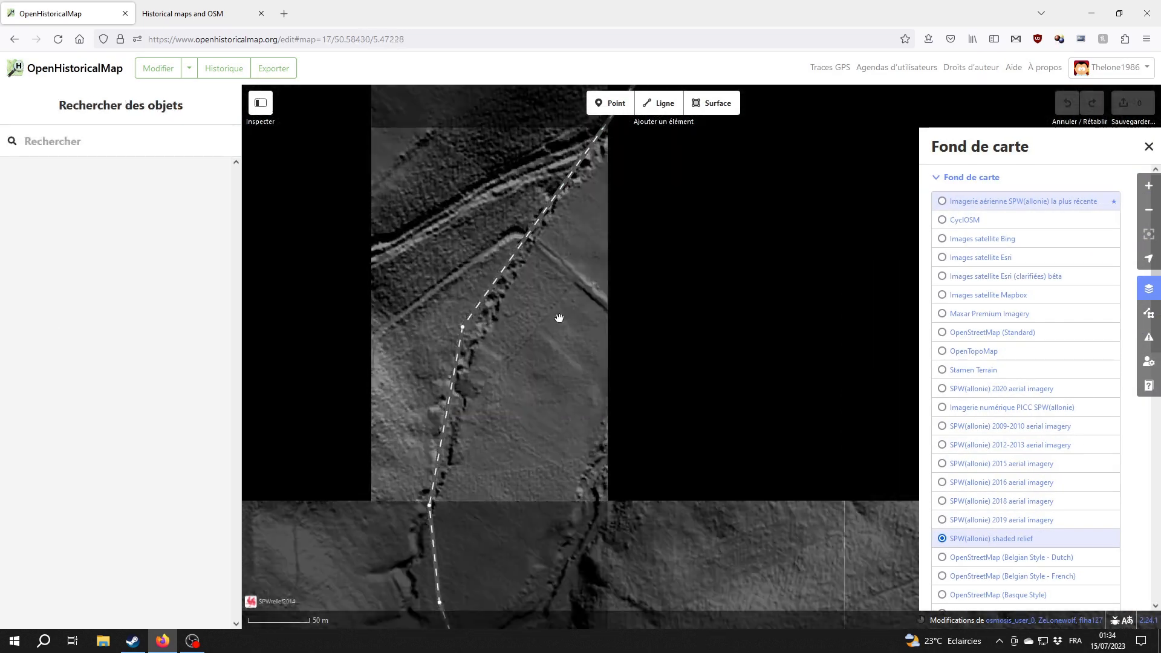
drag(788, 337, 427, 427)
scroll(657, 427, down, 2)
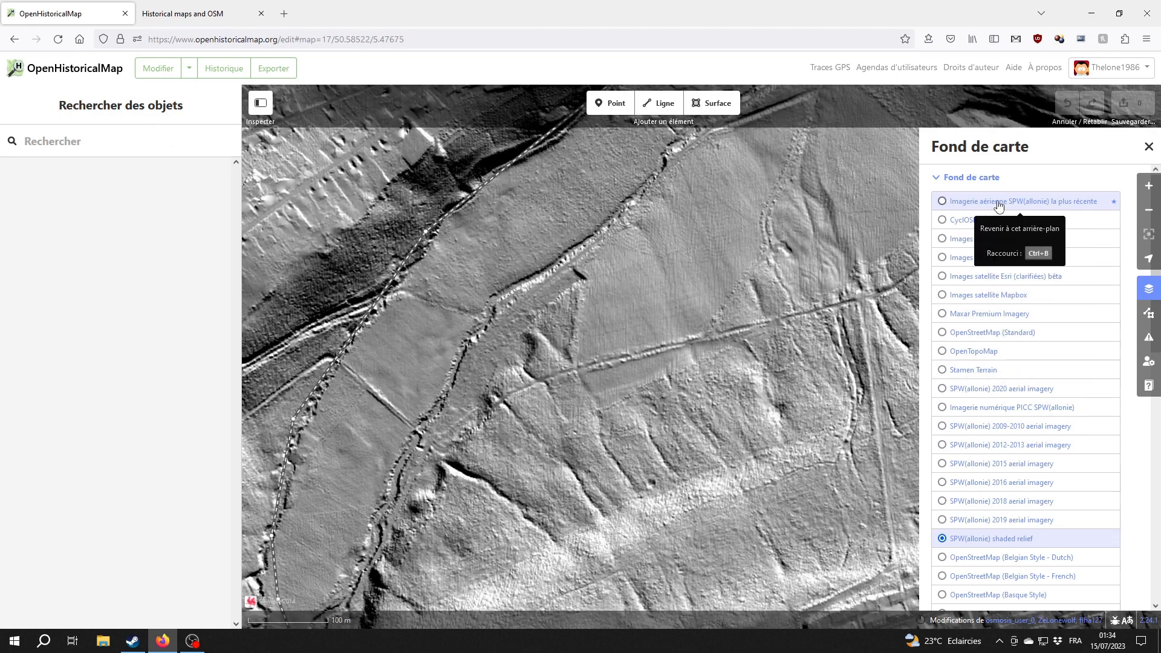
click(1022, 201)
click(1150, 147)
Step: Set the background to the SPW(allonie) PICC digital map and examine the street names around Rue des Hauts-Sarts
drag(996, 385, 546, 392)
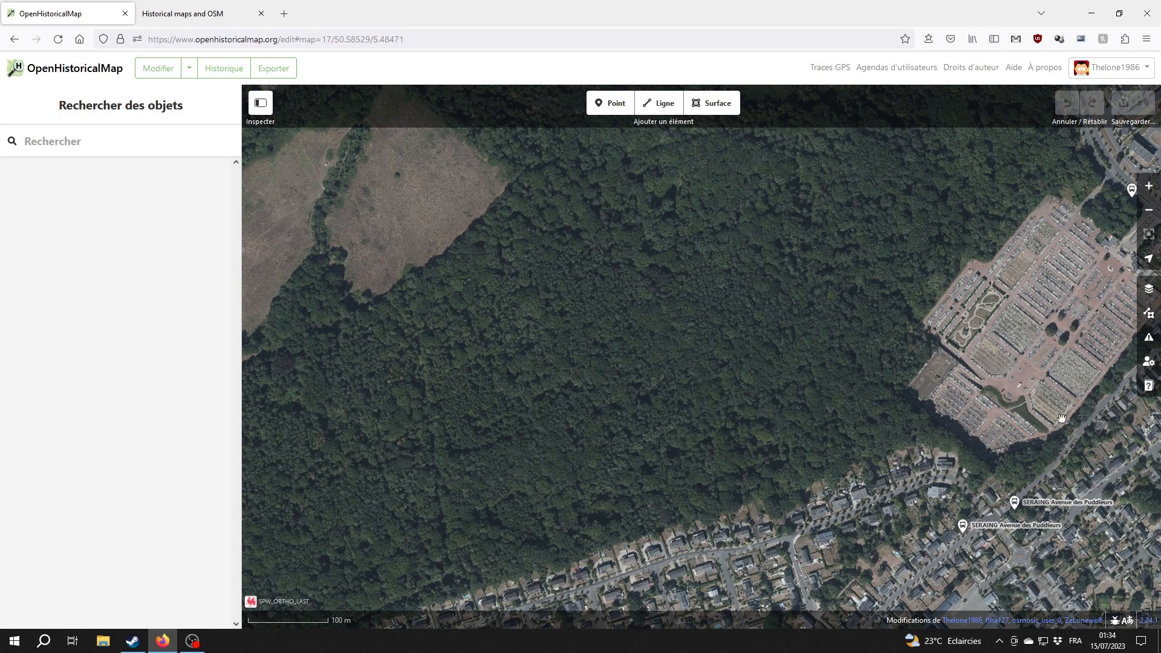
drag(1081, 433, 575, 373)
drag(865, 394, 557, 410)
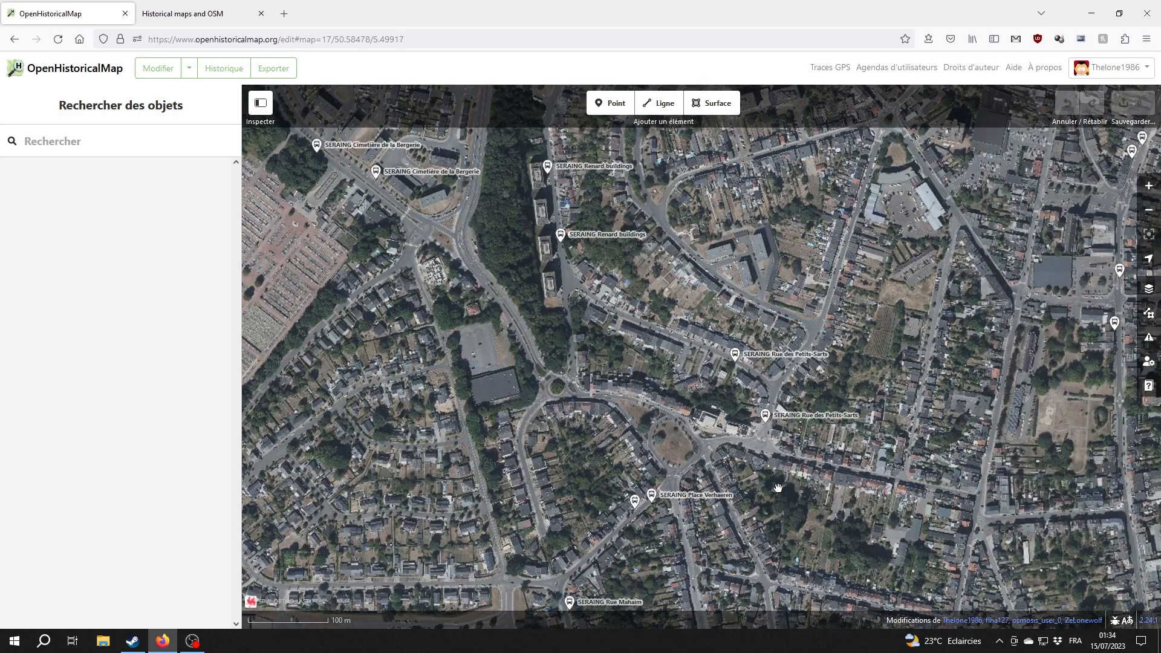
drag(666, 491, 693, 160)
drag(872, 260, 528, 519)
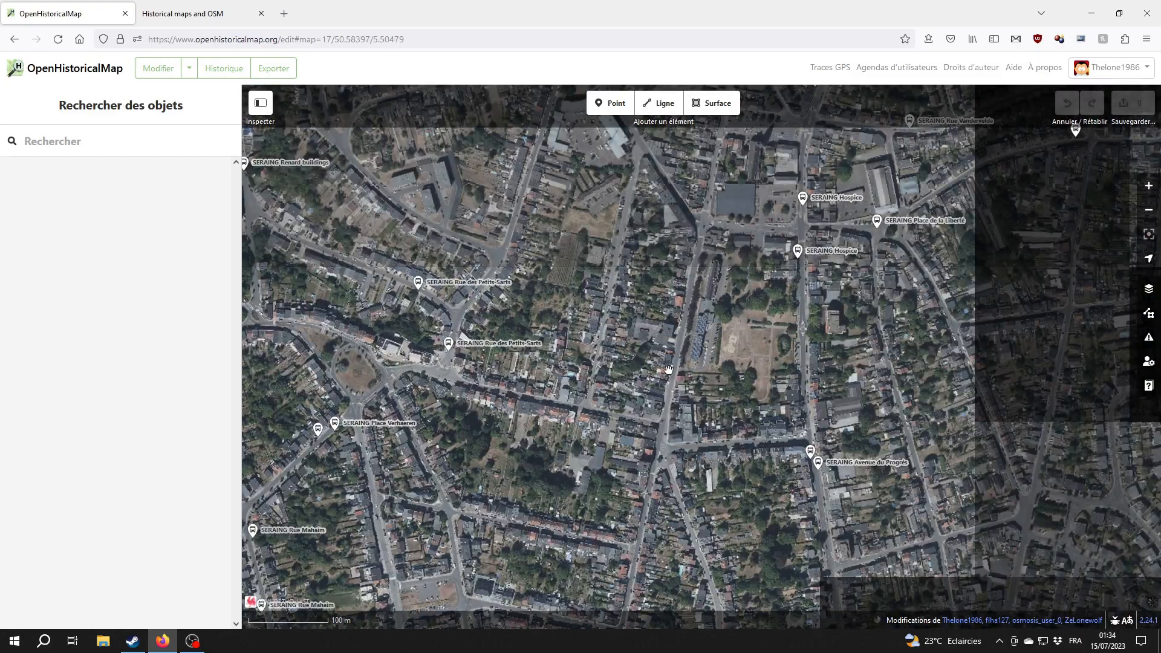
drag(617, 139, 599, 478)
drag(436, 238, 615, 401)
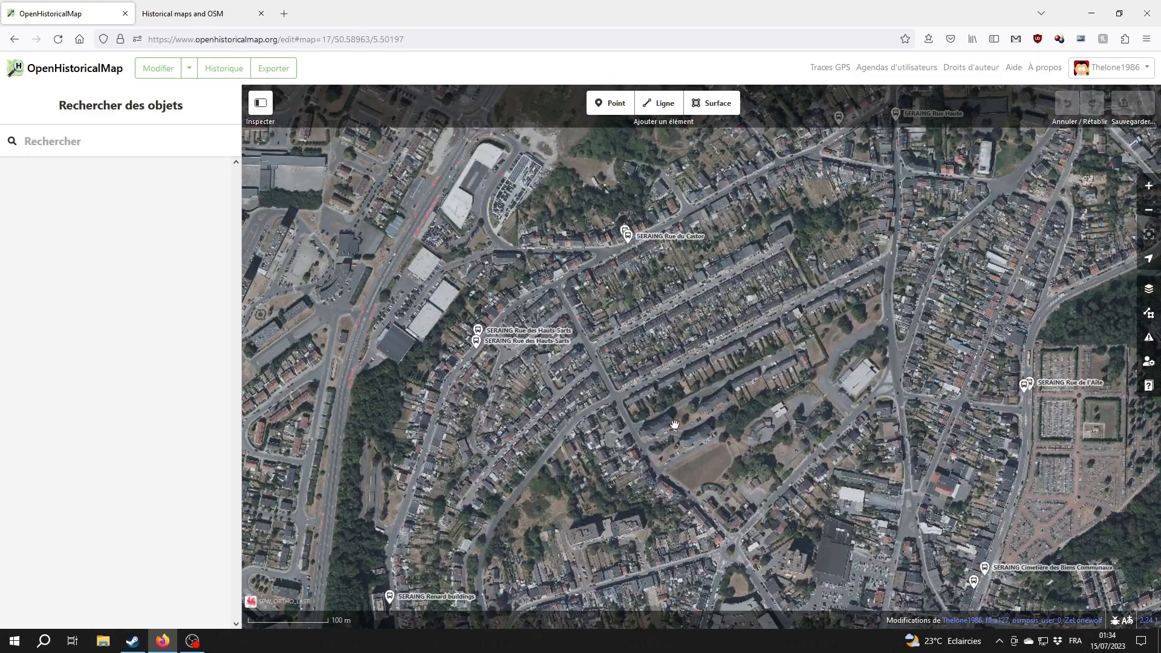
double_click(610, 343)
drag(512, 385, 658, 392)
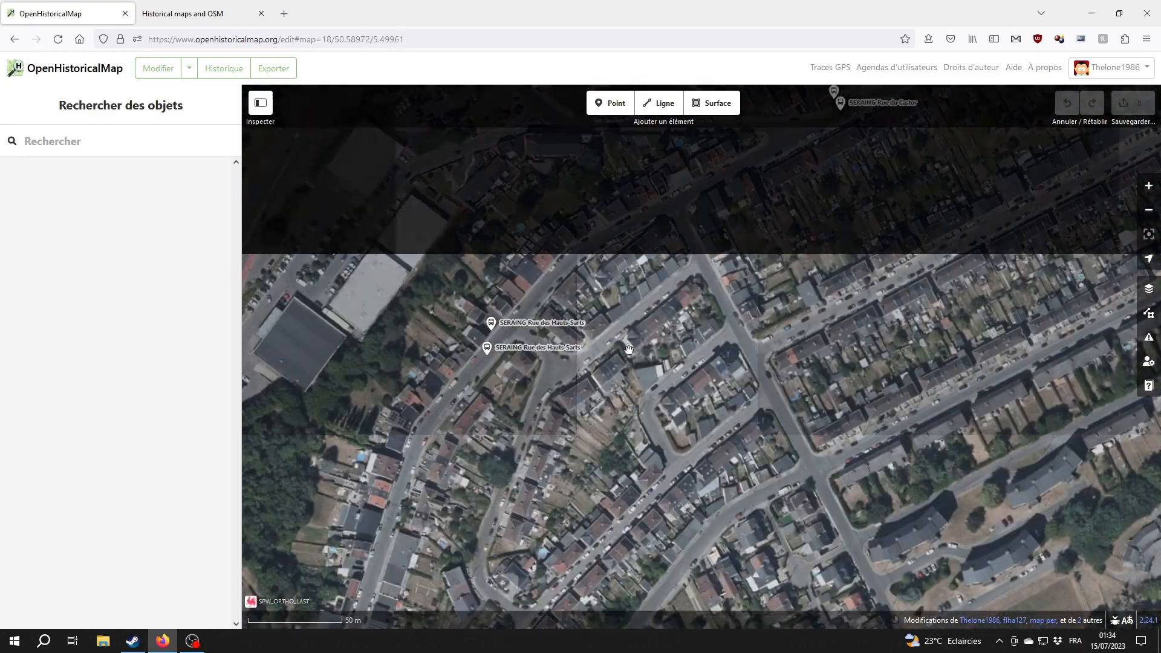
click(1149, 288)
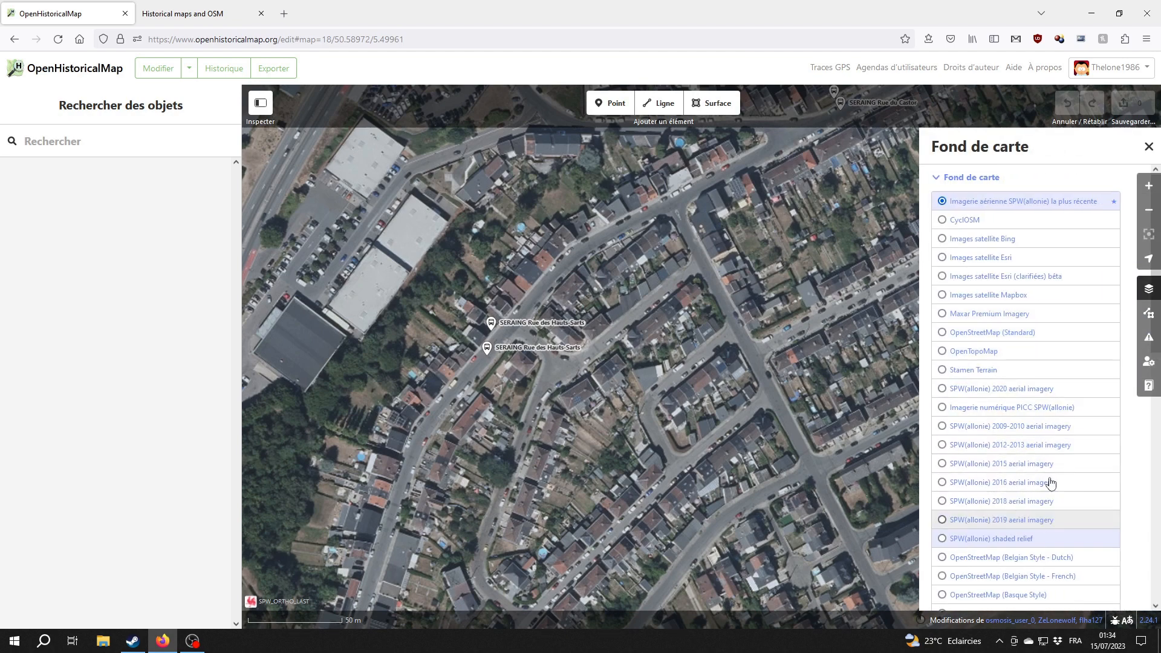
click(1029, 408)
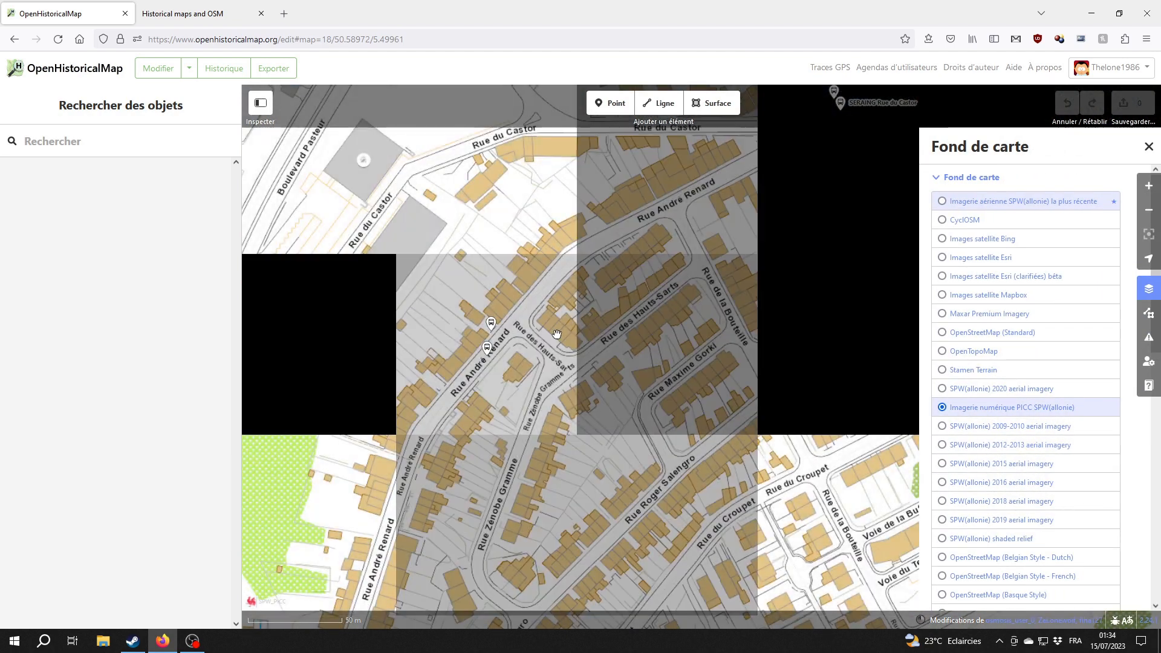
scroll(562, 327, up, 1)
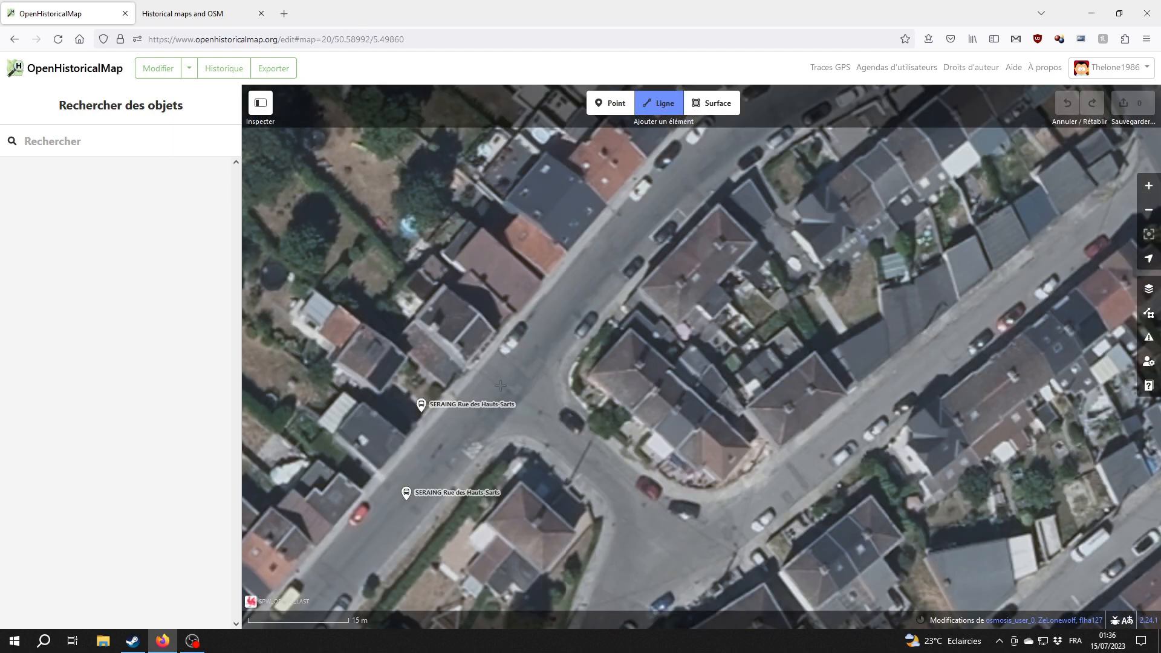
Step: Draw a residential road line along Rue des Hauts-Sarts, from Rue André Renard around the bend and on to the northeast
click(690, 537)
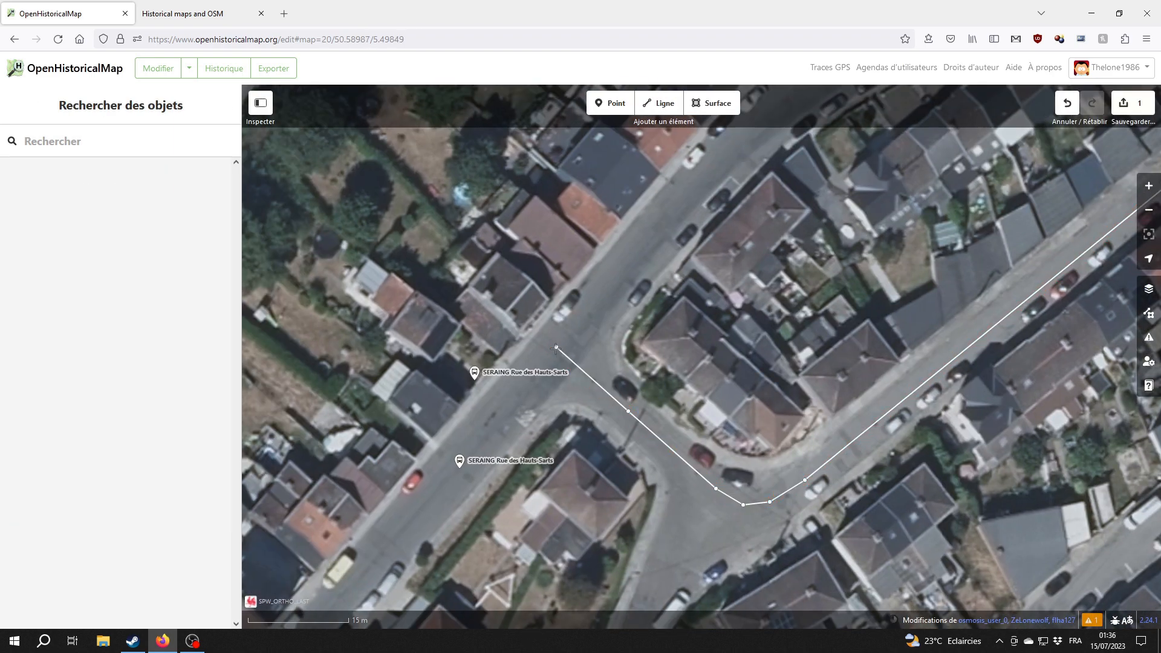
key(Return)
Step: Set the new road's start date to 1935-08-05
scroll(123, 403, down, 3)
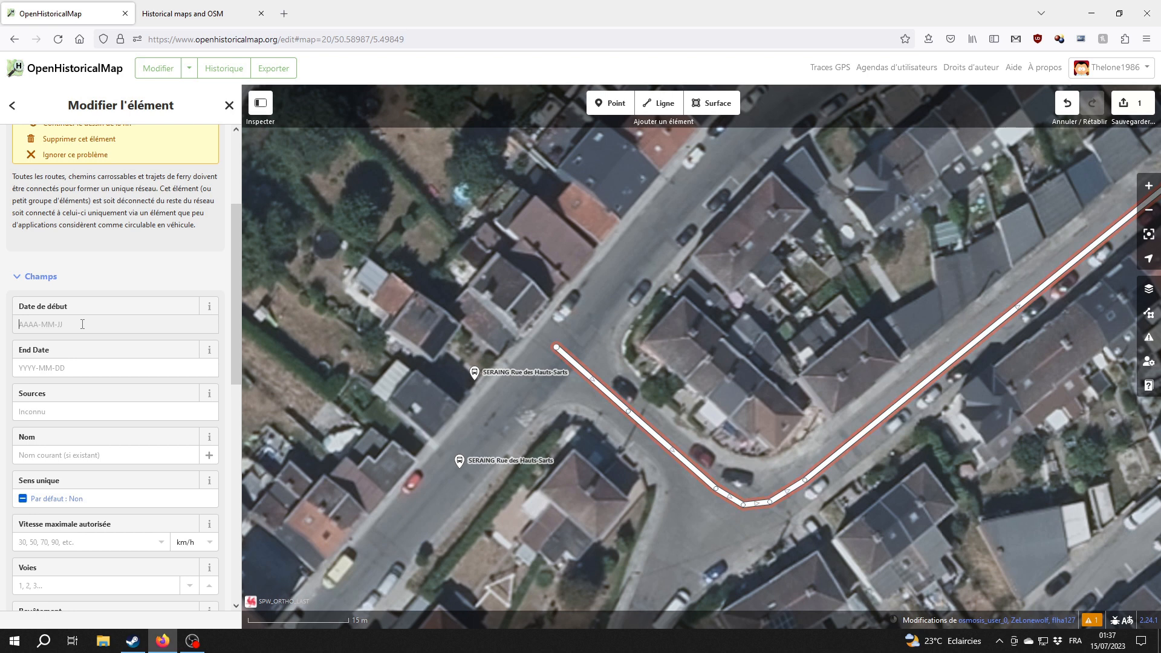
text(1935-)
text(08-05)
scroll(3, 375, down, 2)
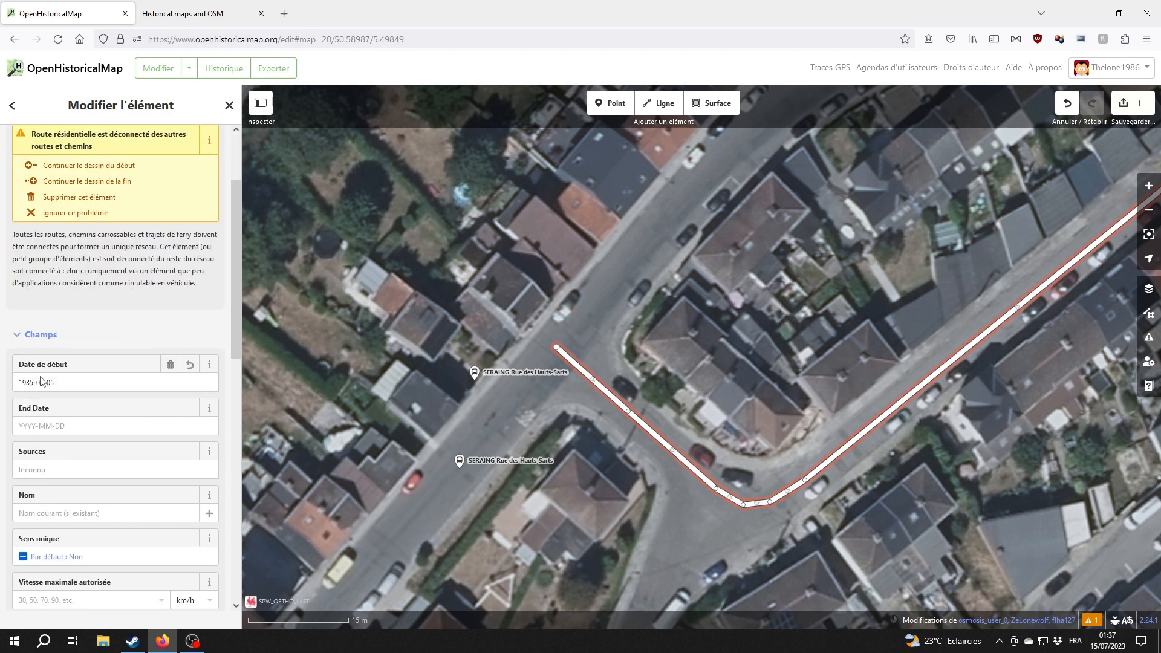
Step: Cite the book "En parcourant les rues de Seraing" and its author as the source of the new 1935 road
scroll(3, 408, down, 1)
click(64, 413)
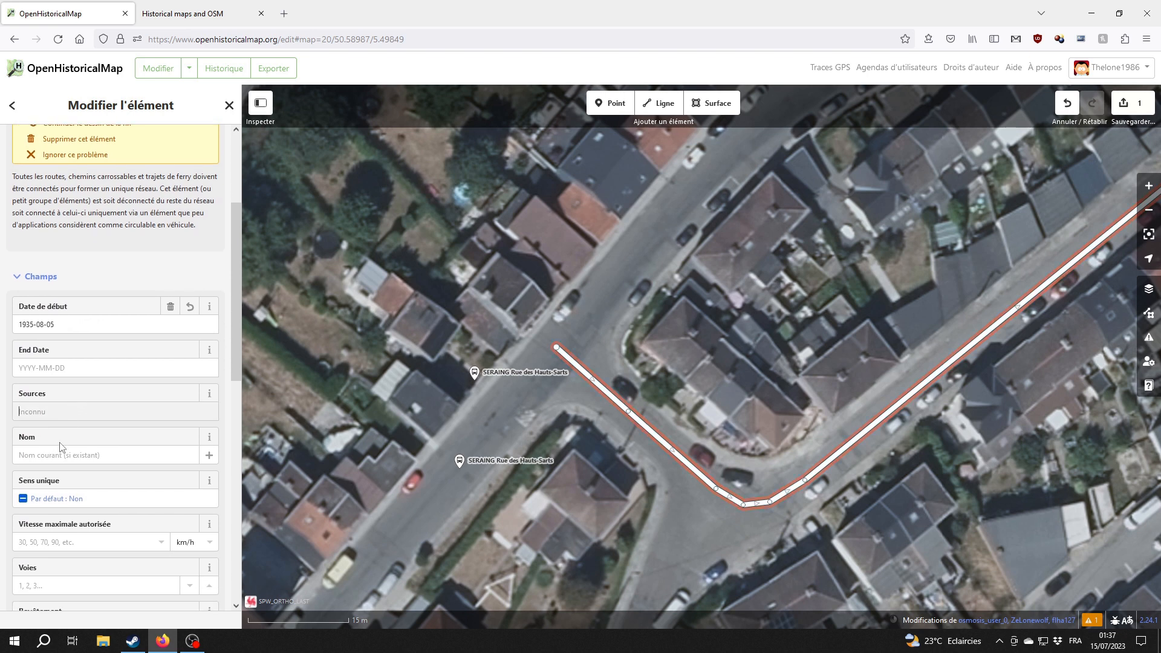
text("En parcourant les rues de Seraing)
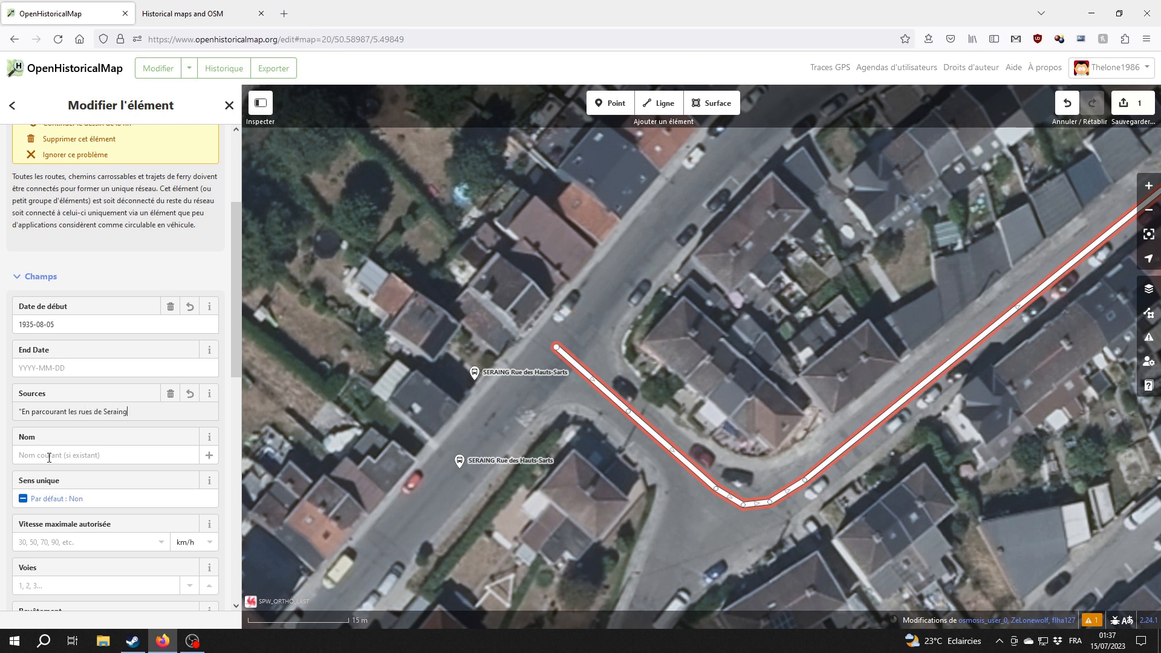
text(" de René Crine)
scroll(79, 459, up, 3)
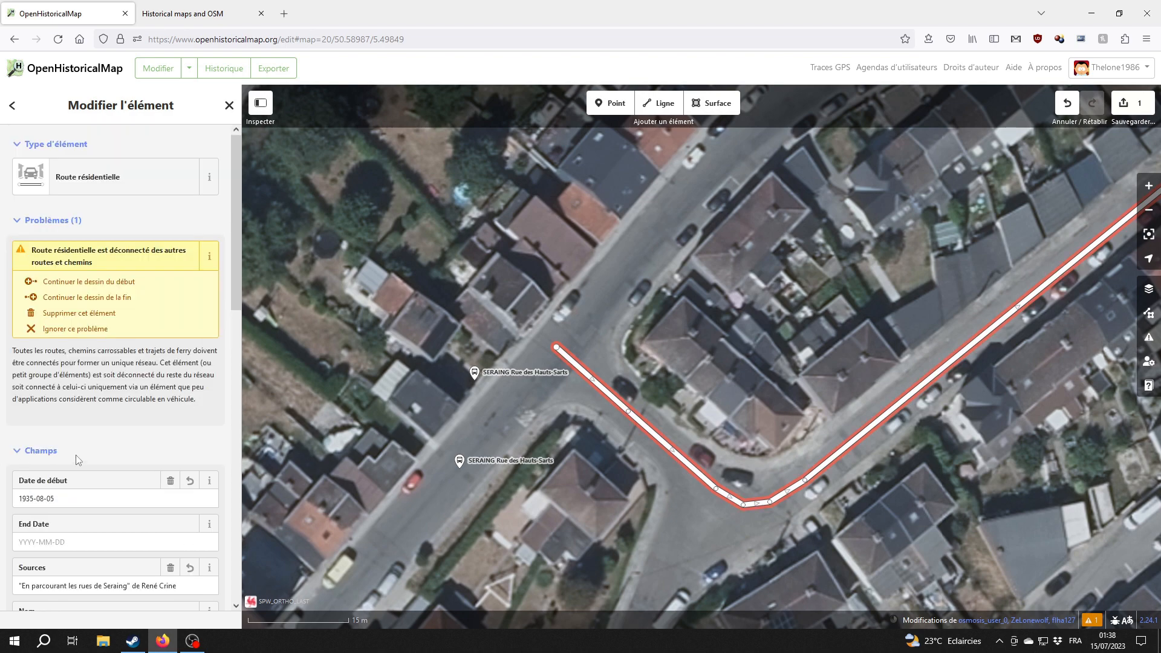
Step: Name the new residential road Rue des Hauts-Sarts
scroll(36, 426, down, 3)
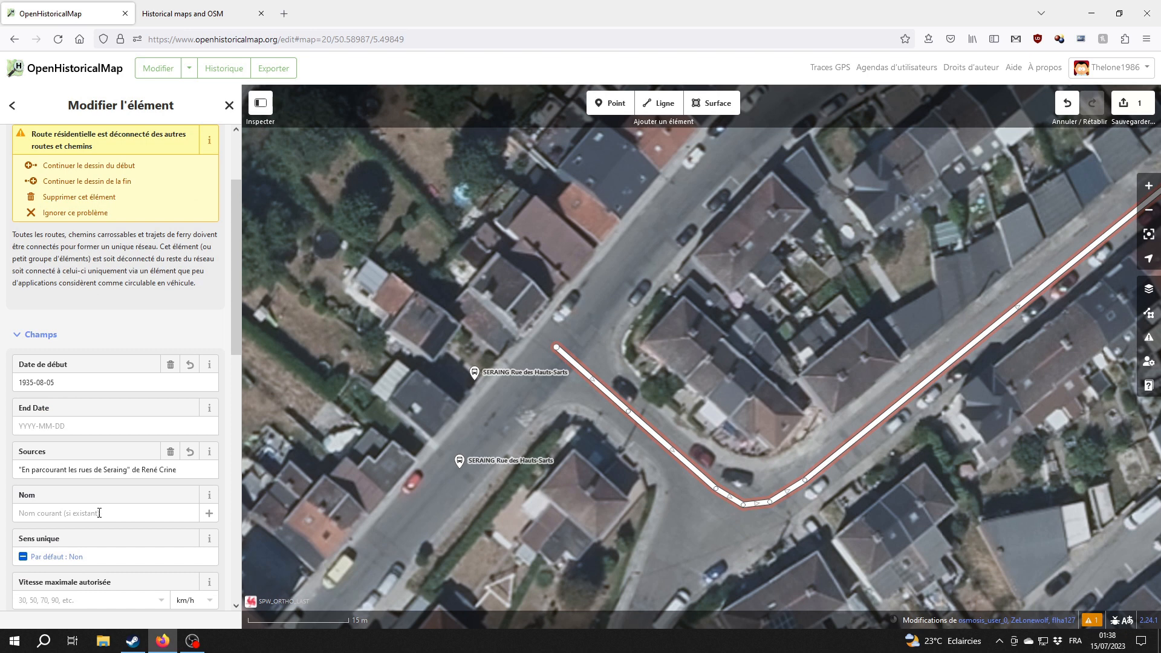
click(127, 527)
text(Rue des H)
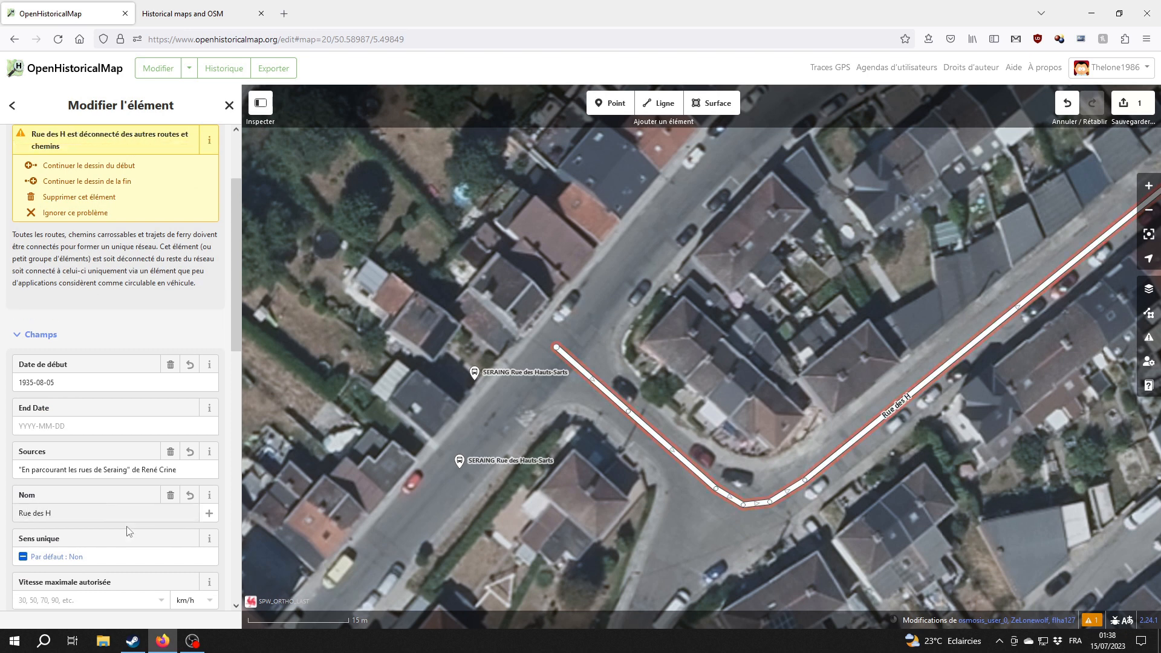
text(auts-Sar)
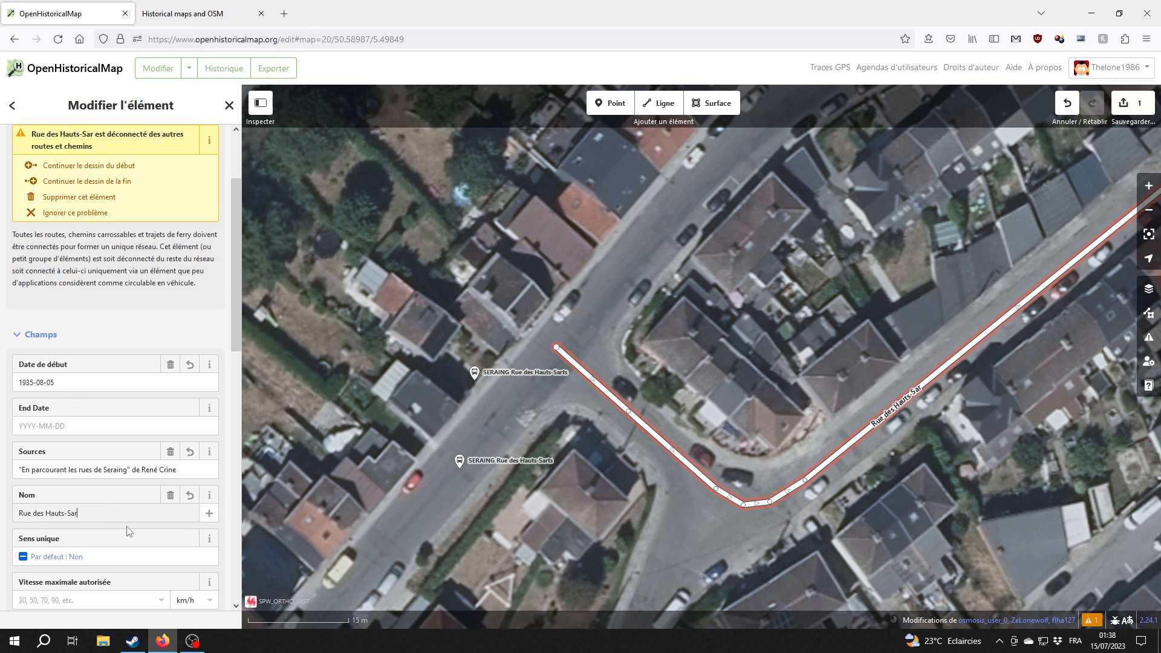
text(ts)
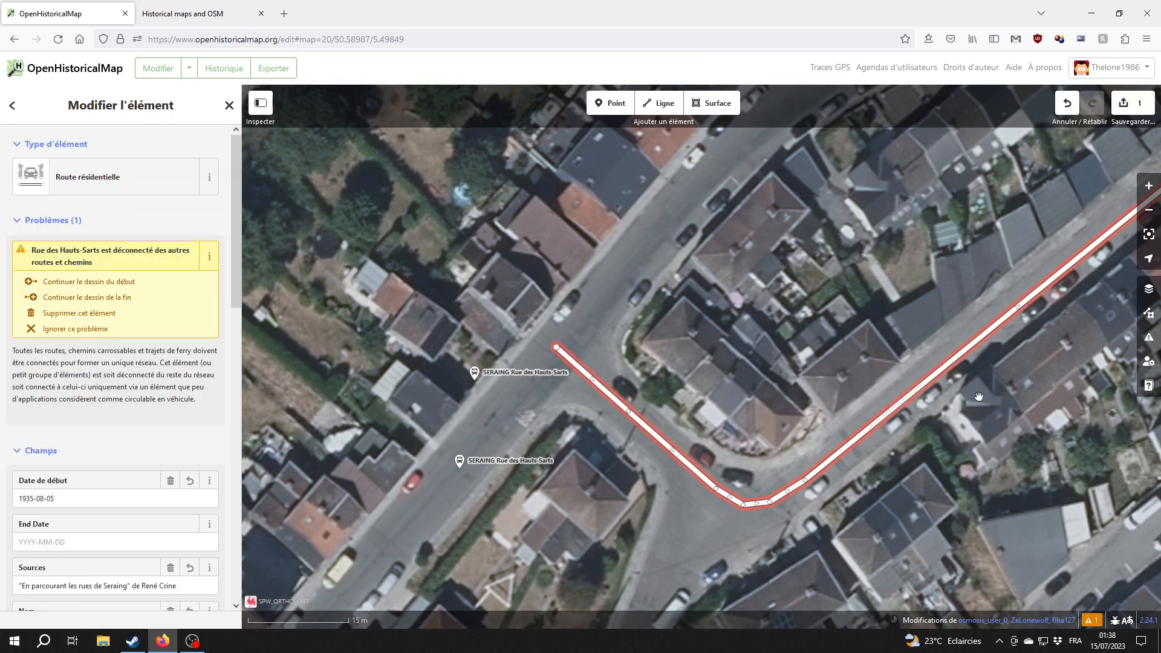
Step: Check the new road against the SPW(allonie) PICC digital map, and restore the most recent SPW(allonie) aerial imagery
click(1149, 289)
click(1062, 407)
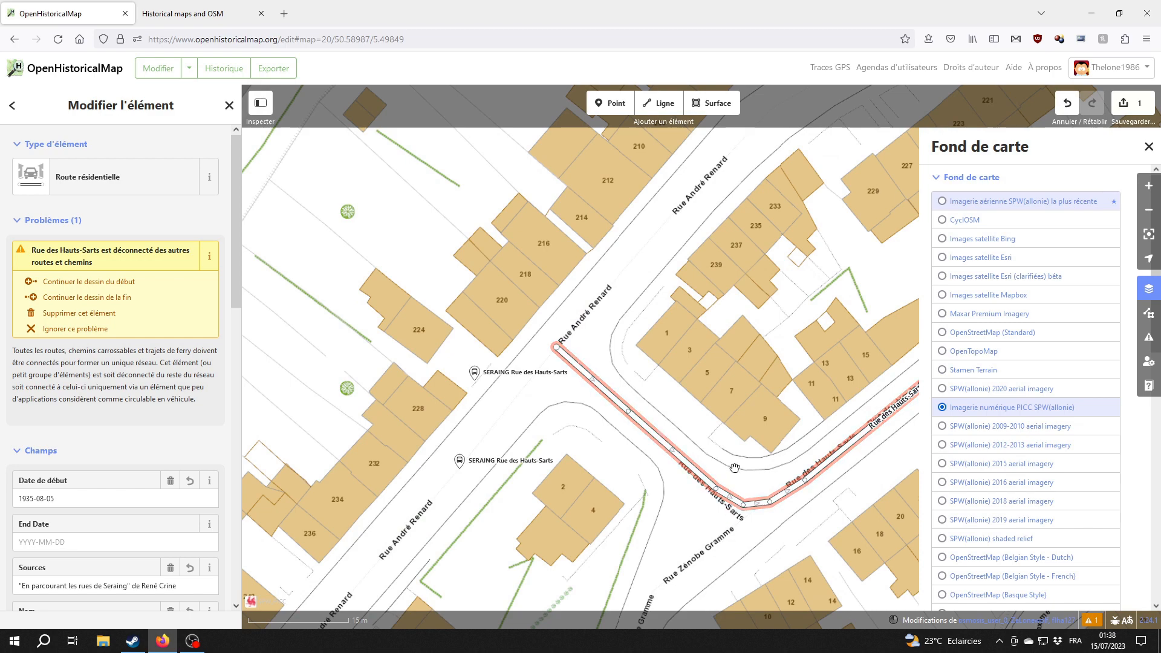
click(1022, 201)
click(1149, 146)
Step: Review the fields and tags of Rue des Hauts-Sarts, deselect the road and examine the street branching south from its bend
scroll(68, 431, down, 3)
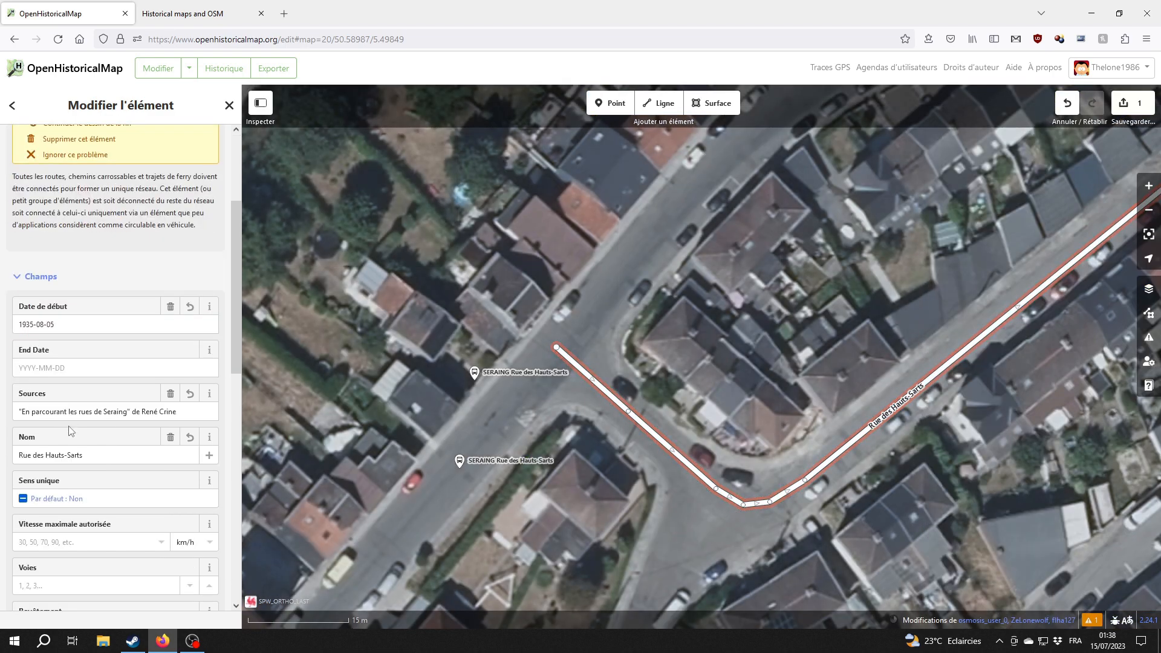
scroll(103, 505, down, 10)
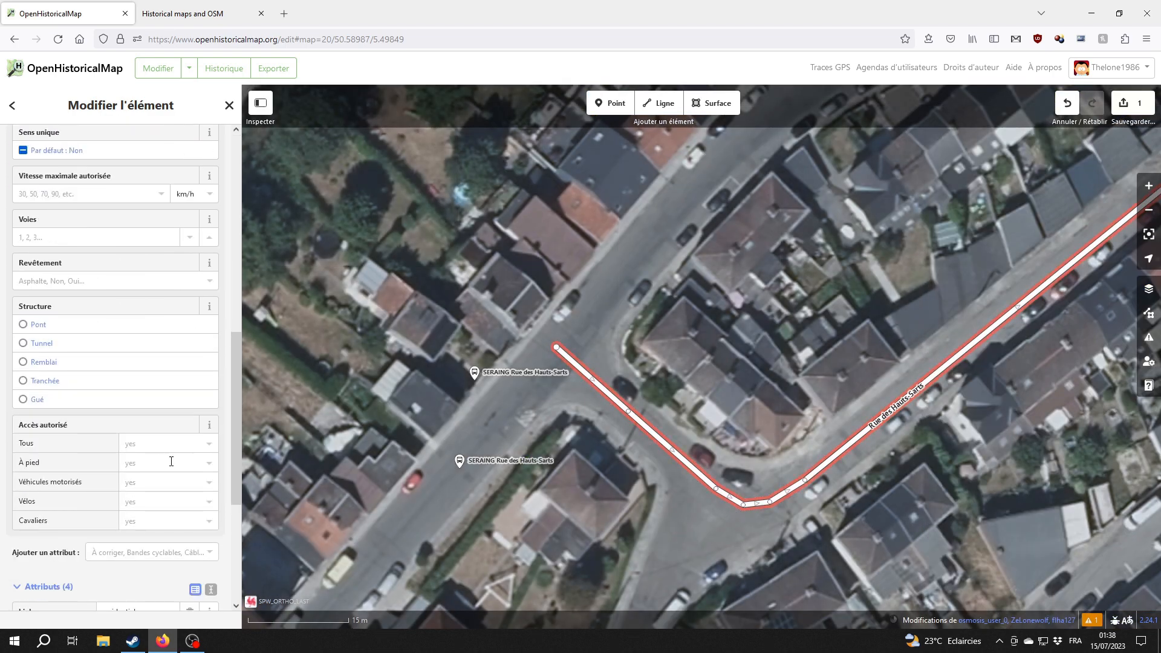
scroll(172, 462, down, 3)
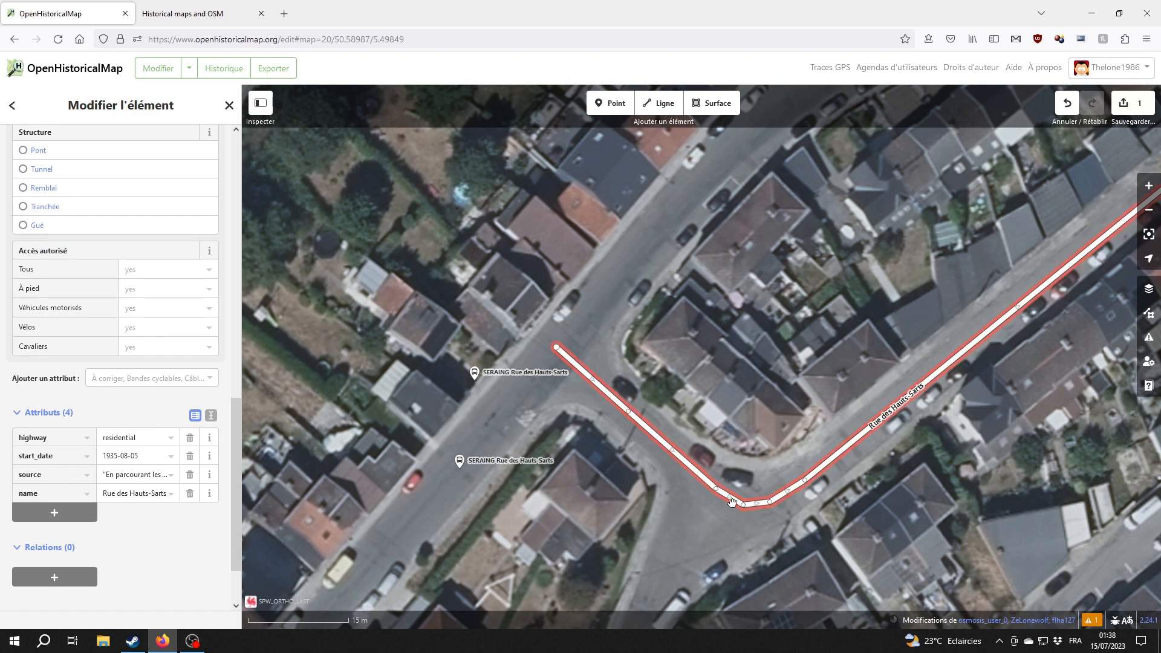
drag(1000, 417, 644, 441)
click(646, 453)
scroll(650, 464, down, 3)
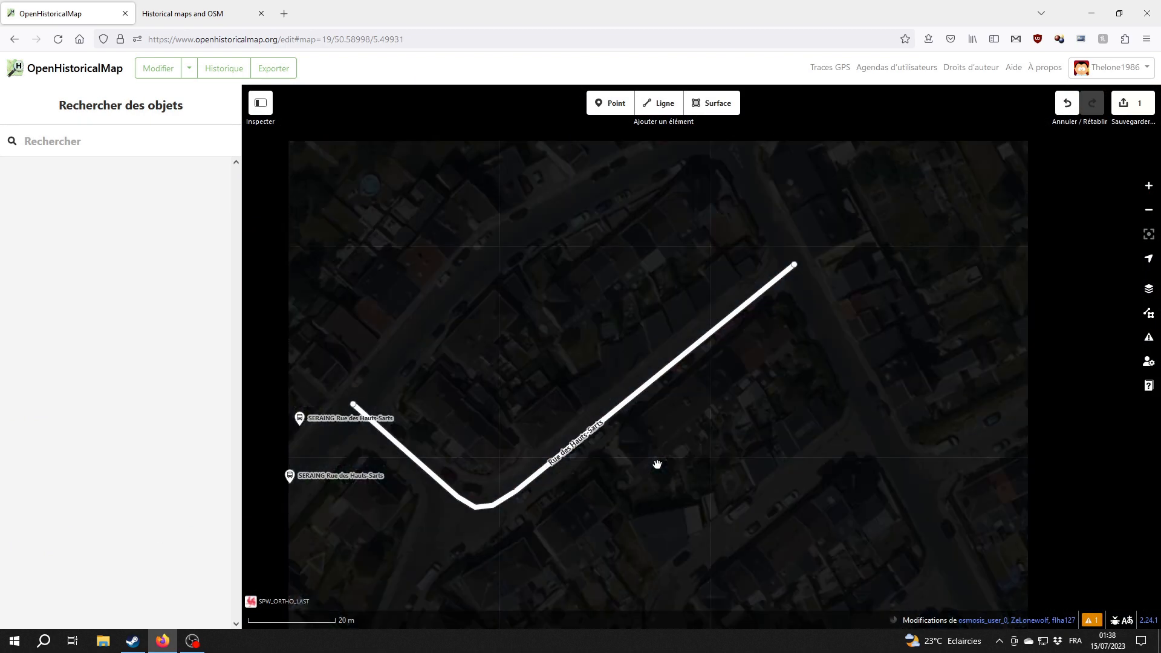
drag(537, 551, 717, 440)
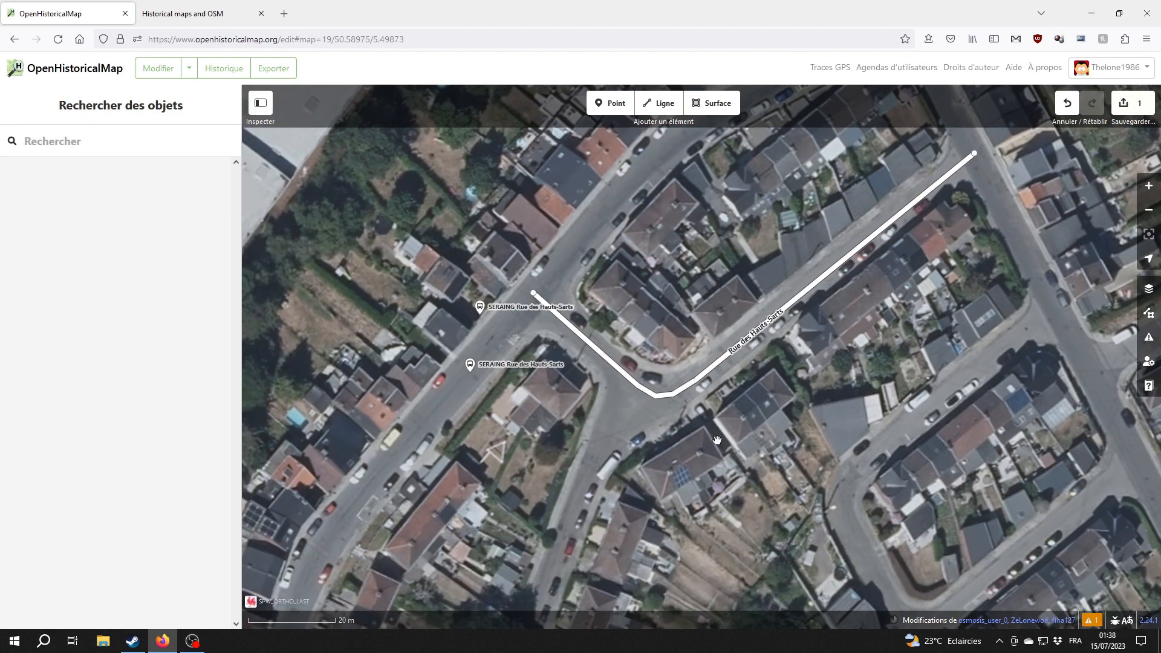
drag(629, 453, 698, 238)
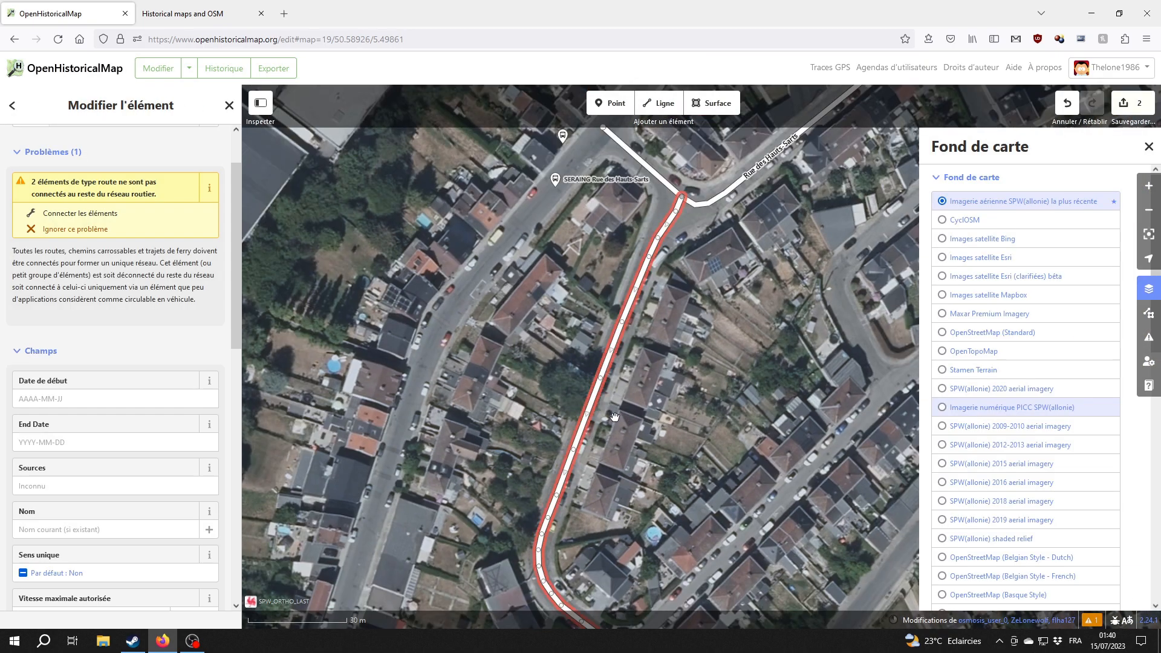
Step: Give the road branching south the start date 1936-12-07, the same book citation as source and the name Rue Zénobe Gramme
click(101, 394)
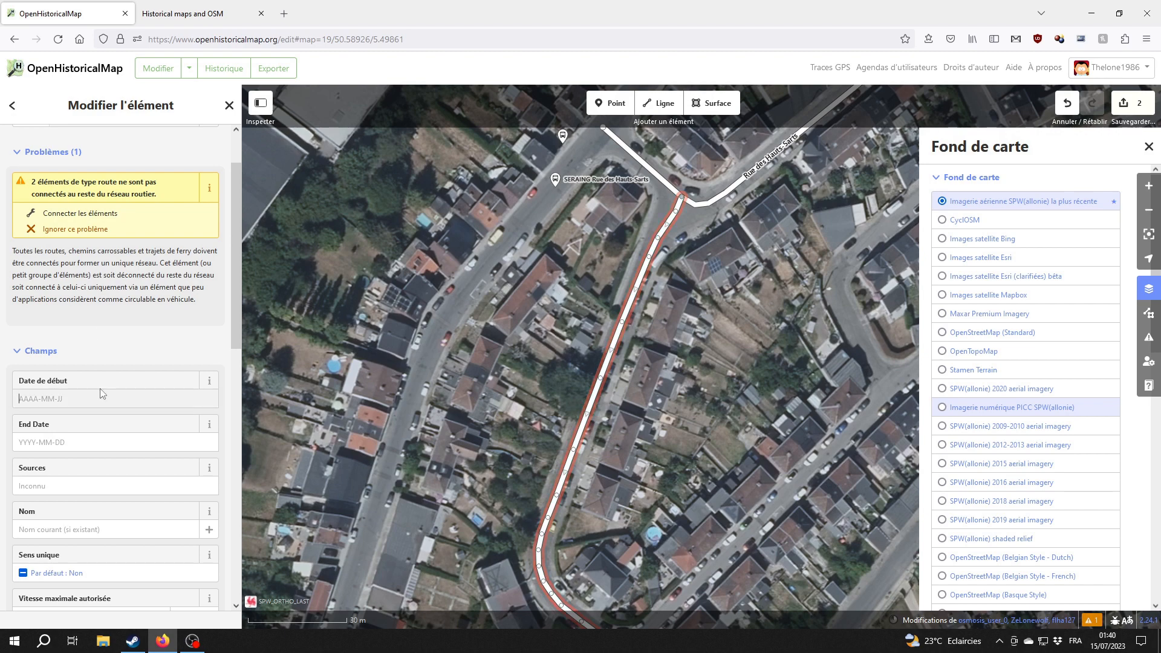
text(1936-12-07)
click(56, 491)
text("En parcourant les rues de Seraing" de René Crine)
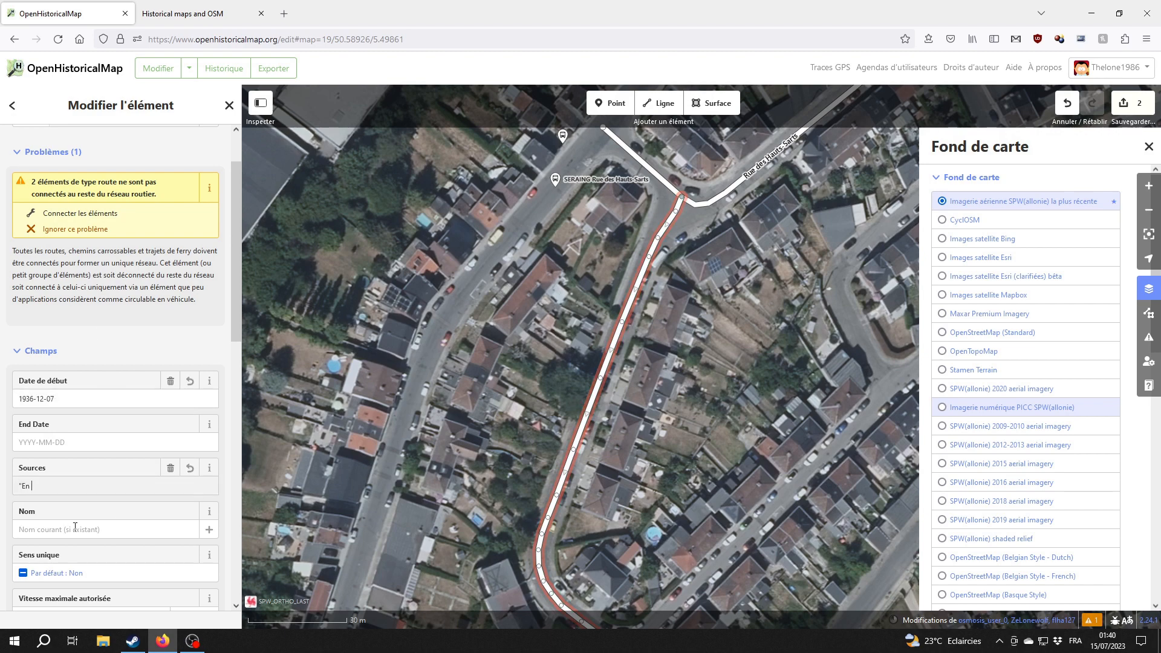
click(86, 526)
text(Rue Zénobe Gramme)
click(726, 375)
Step: View Rue Zénobe Gramme on the OpenStreetMap (Standard) background, and restore the most recent SPW(allonie) aerial imagery
click(993, 333)
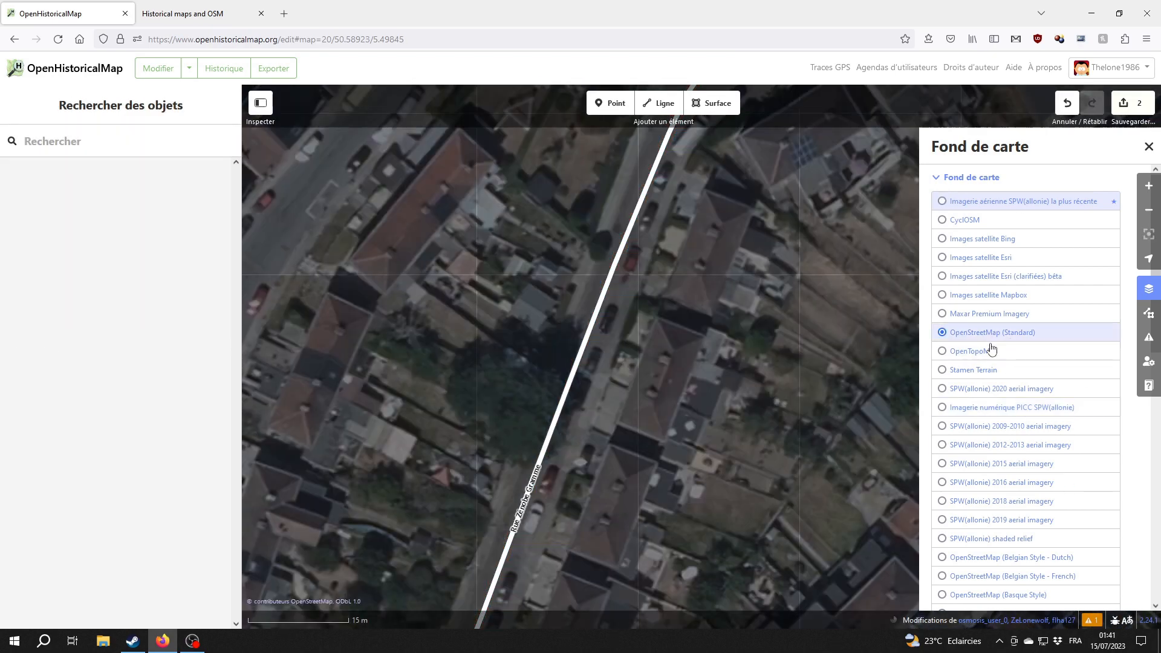
click(1023, 201)
click(1149, 147)
Step: Examine the full course of Rue Zénobe Gramme and Rue des Hauts-Sarts and the streets surrounding them
drag(713, 484, 726, 344)
click(554, 320)
scroll(101, 461, down, 10)
click(718, 409)
scroll(718, 409, down, 5)
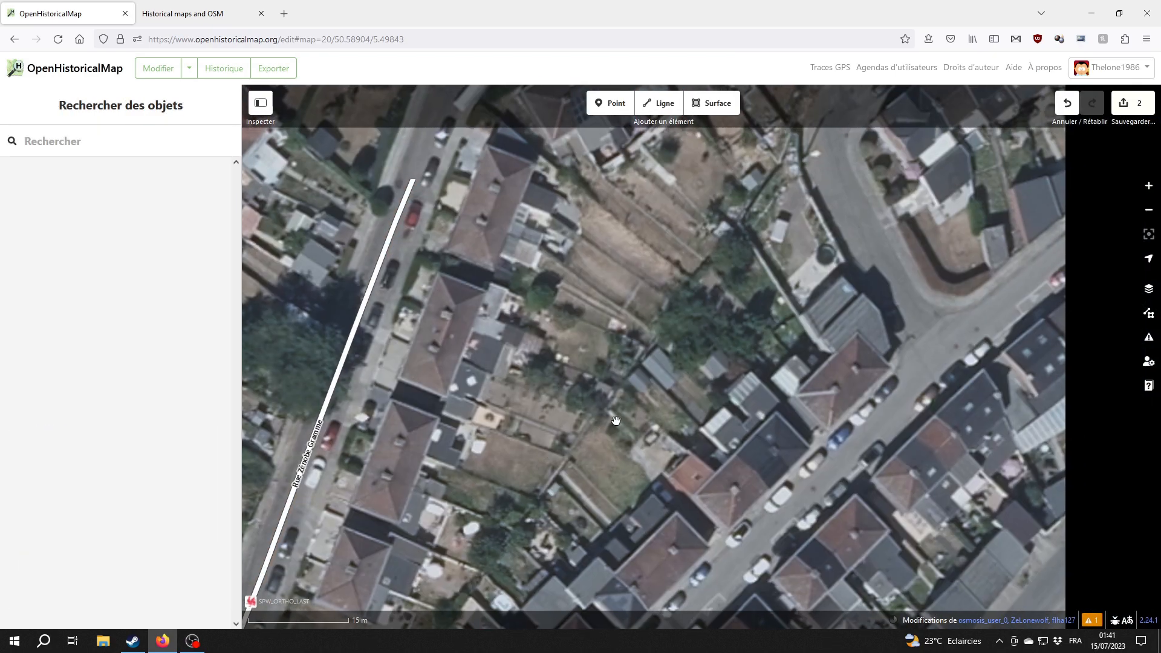
scroll(684, 447, down, 1)
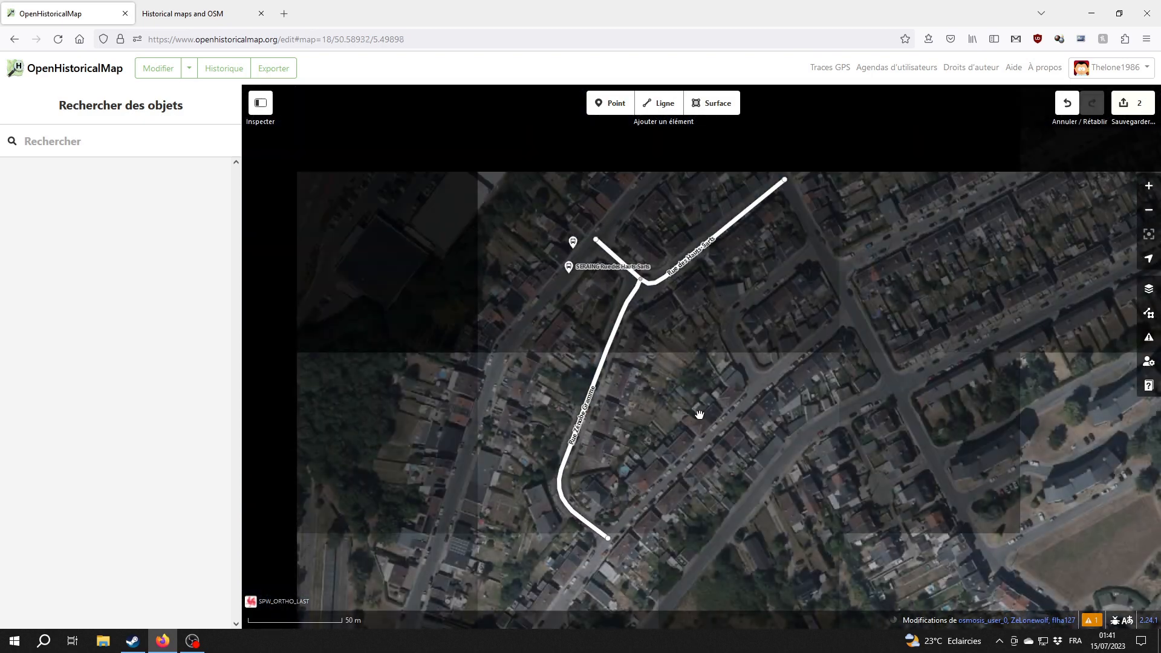
drag(695, 416, 722, 299)
drag(709, 394, 684, 565)
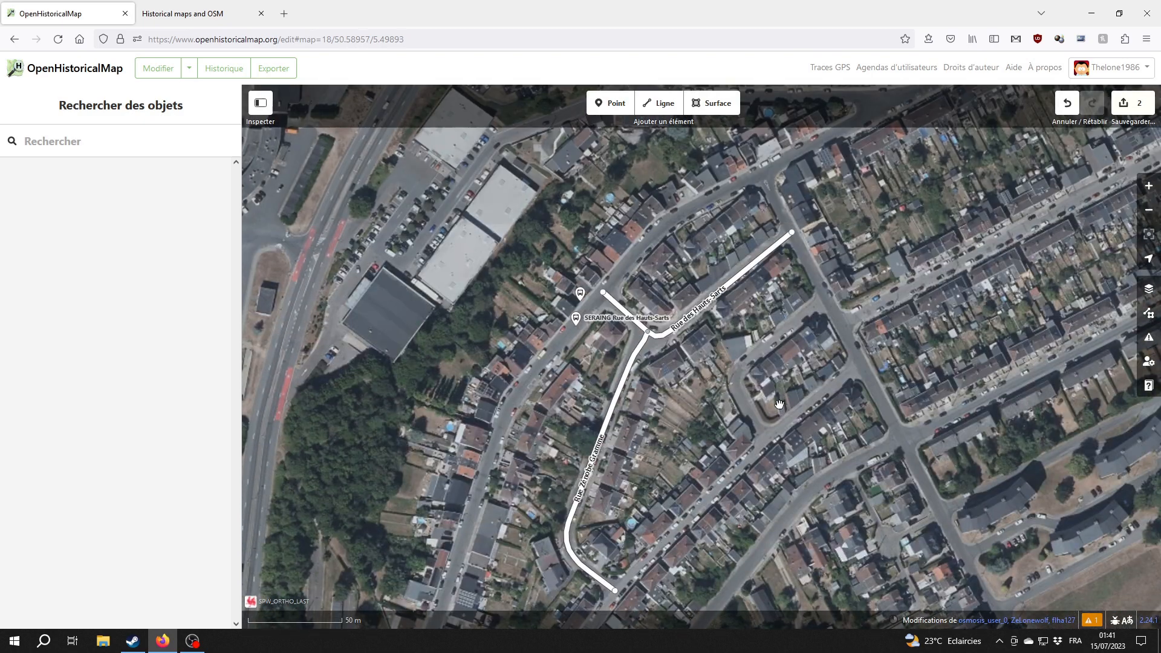
drag(665, 526, 717, 403)
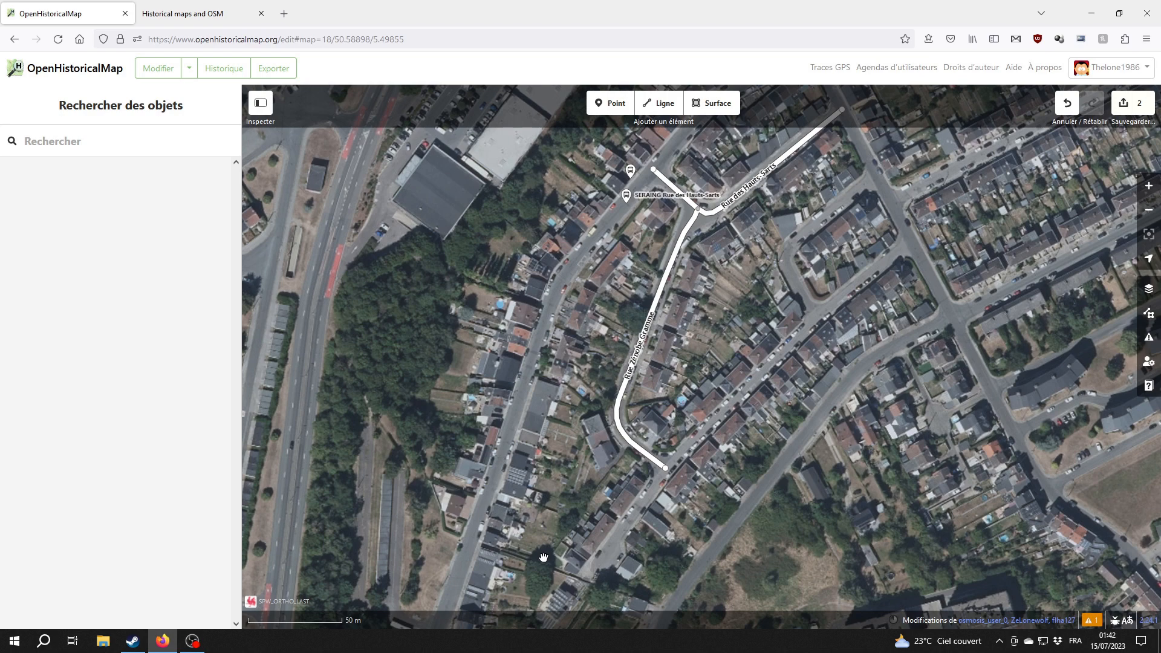
Step: Check the street names around Rue Zénobe Gramme's southern end on OpenStreetMap (Standard), and restore the most recent SPW(allonie) aerial imagery
drag(548, 546, 649, 342)
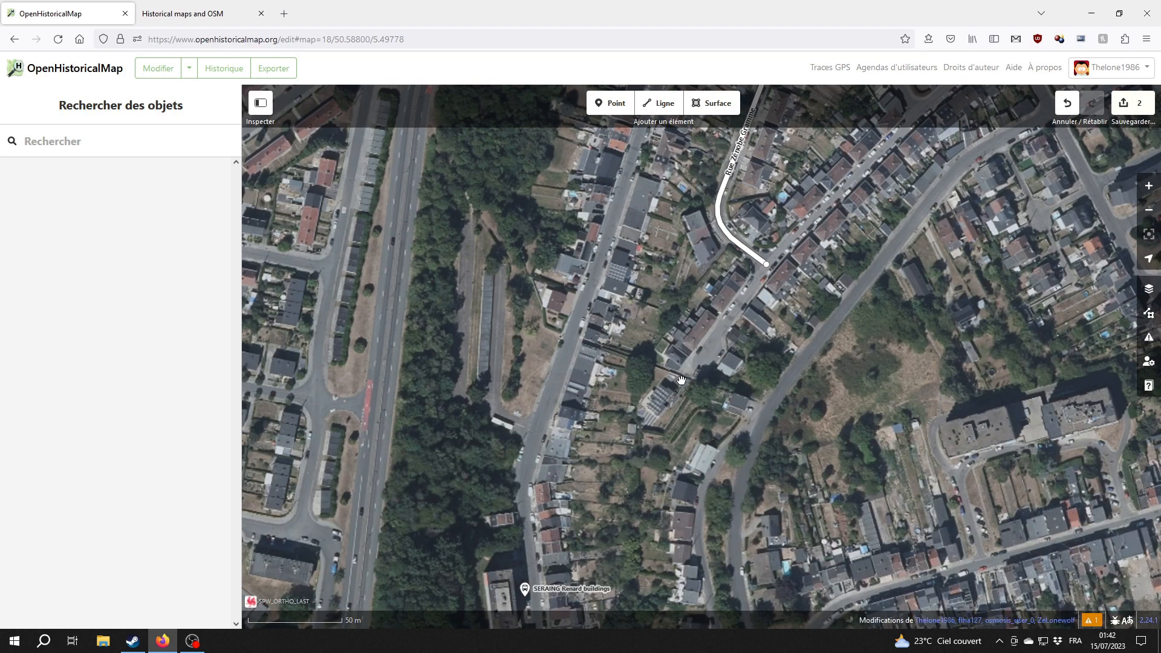
drag(747, 368, 656, 481)
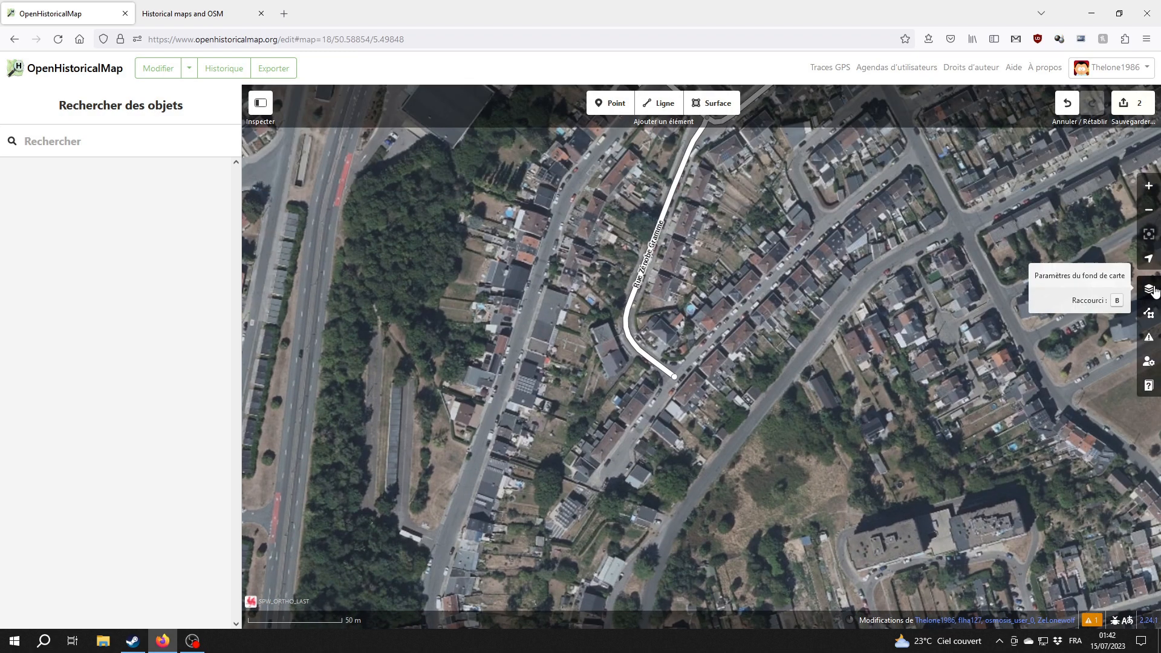
click(1149, 288)
click(1028, 332)
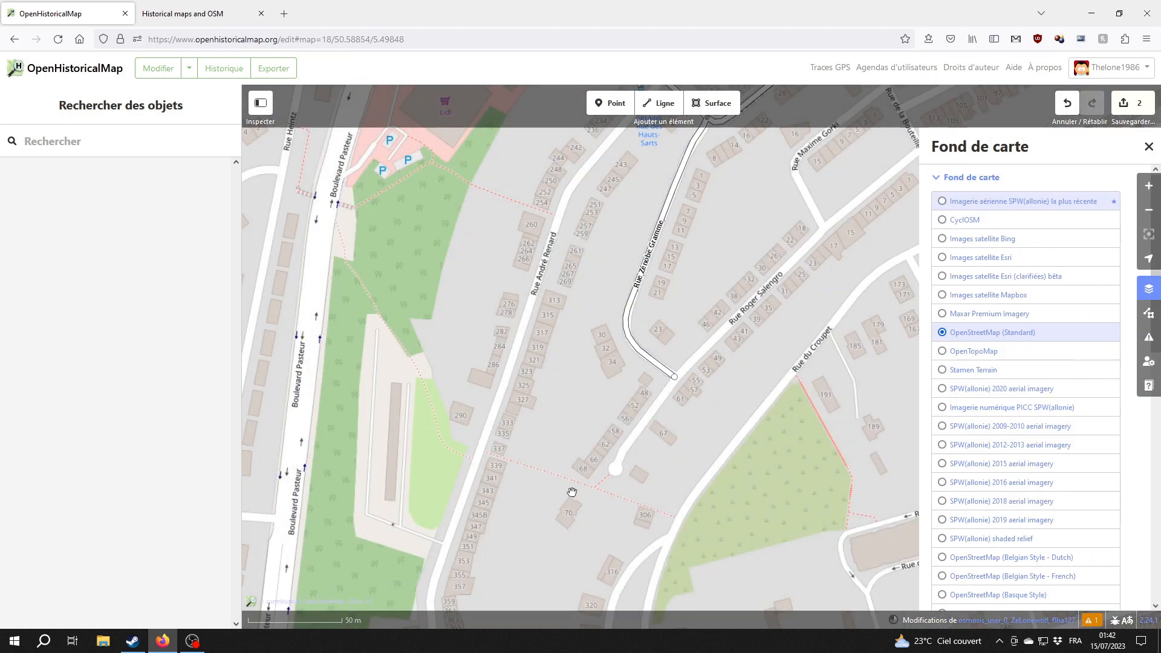
key(ctrl+b)
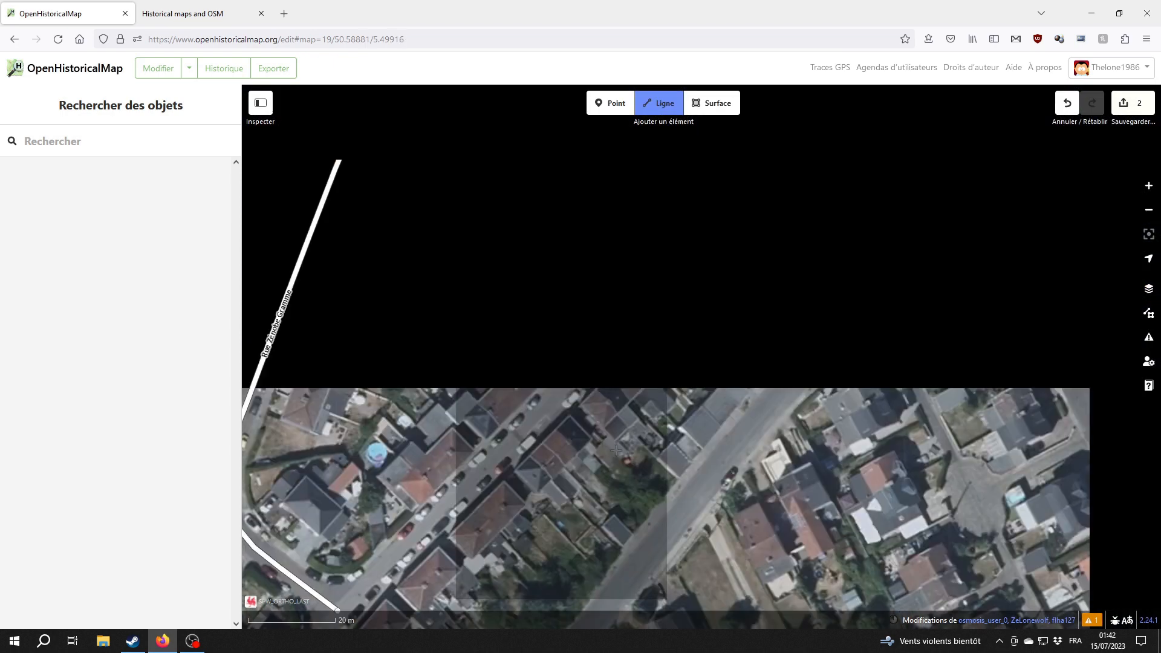
Step: Draw a residential road line along the street meeting Rue Zénobe Gramme's southern end, reaching its dead end in the southwest
click(637, 344)
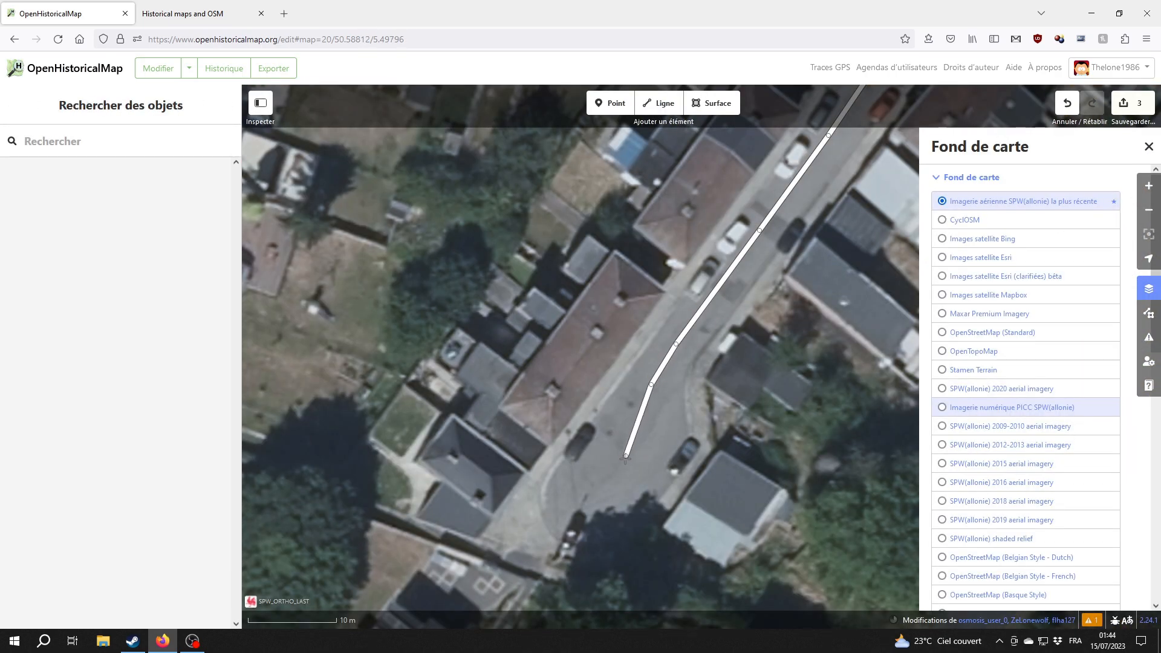
click(626, 458)
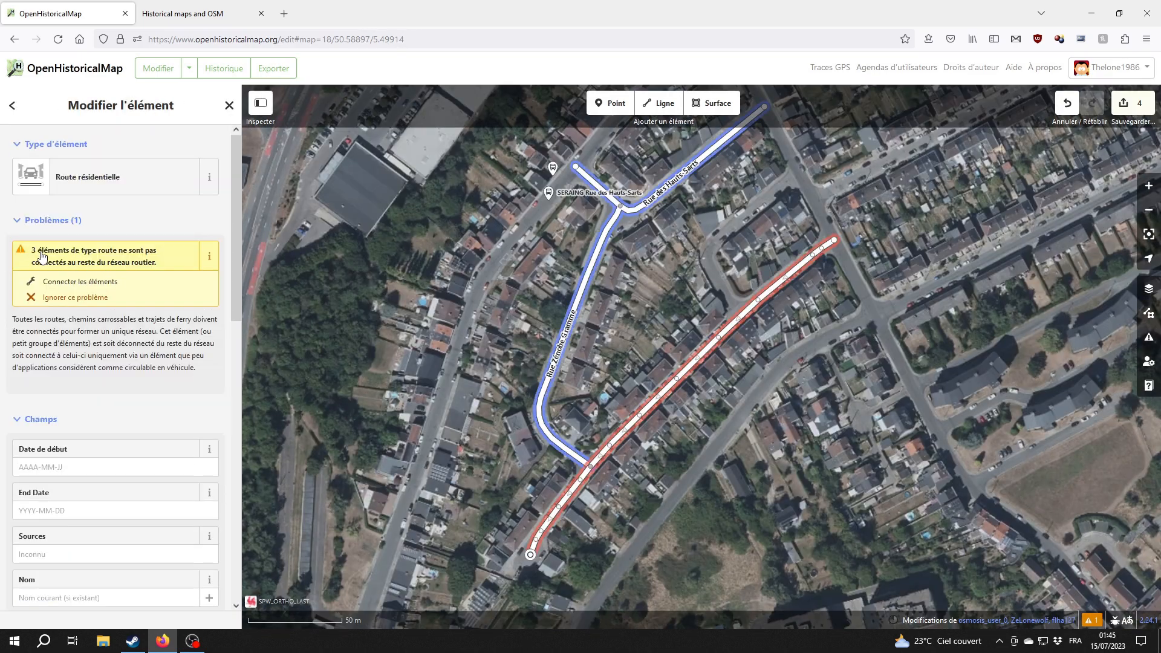
drag(704, 290, 617, 428)
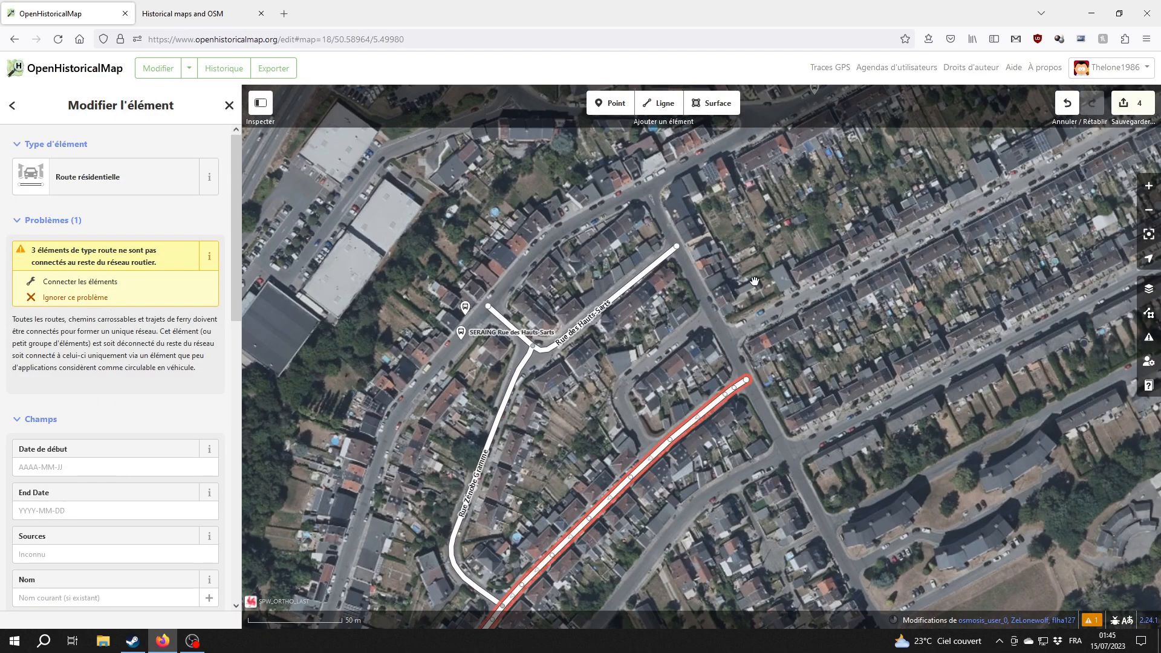
drag(961, 271, 841, 204)
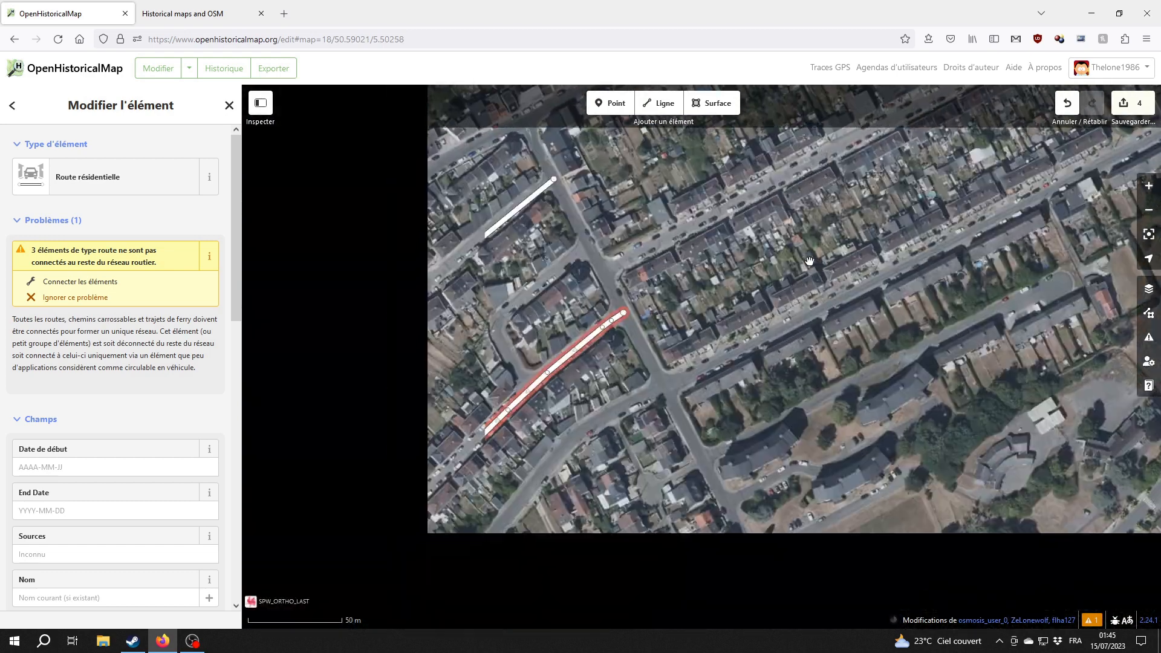
scroll(684, 446, down, 3)
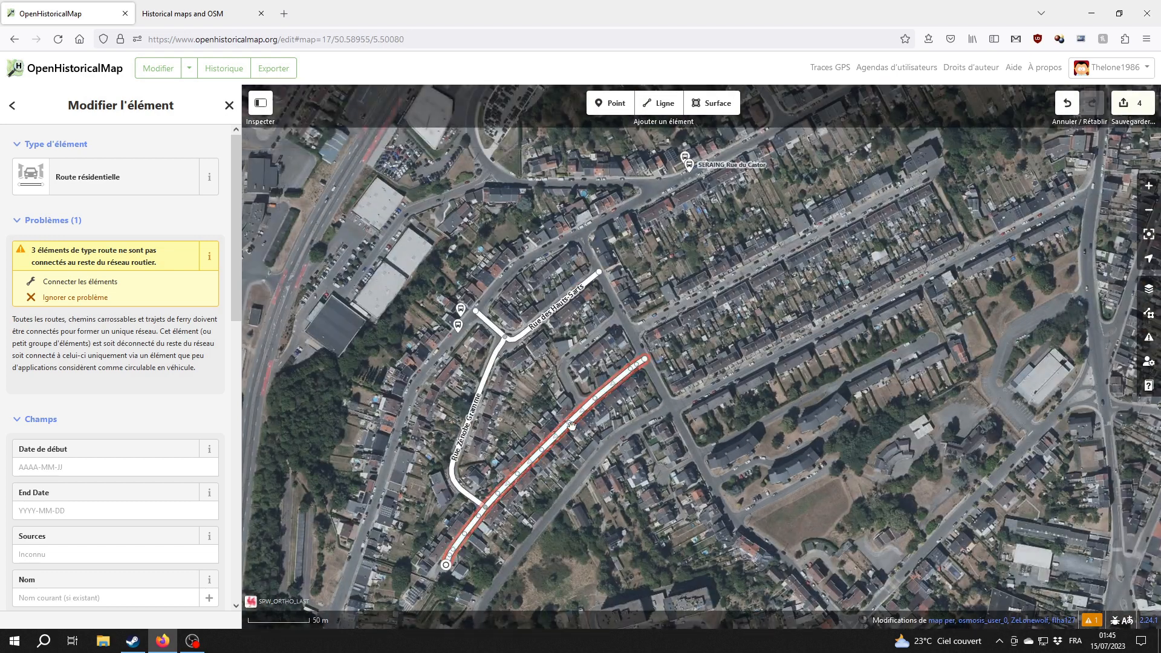
Step: Give the selected road the start date 1936-12-07, the same book citation as source and the name Rue Roger Salengro
click(54, 469)
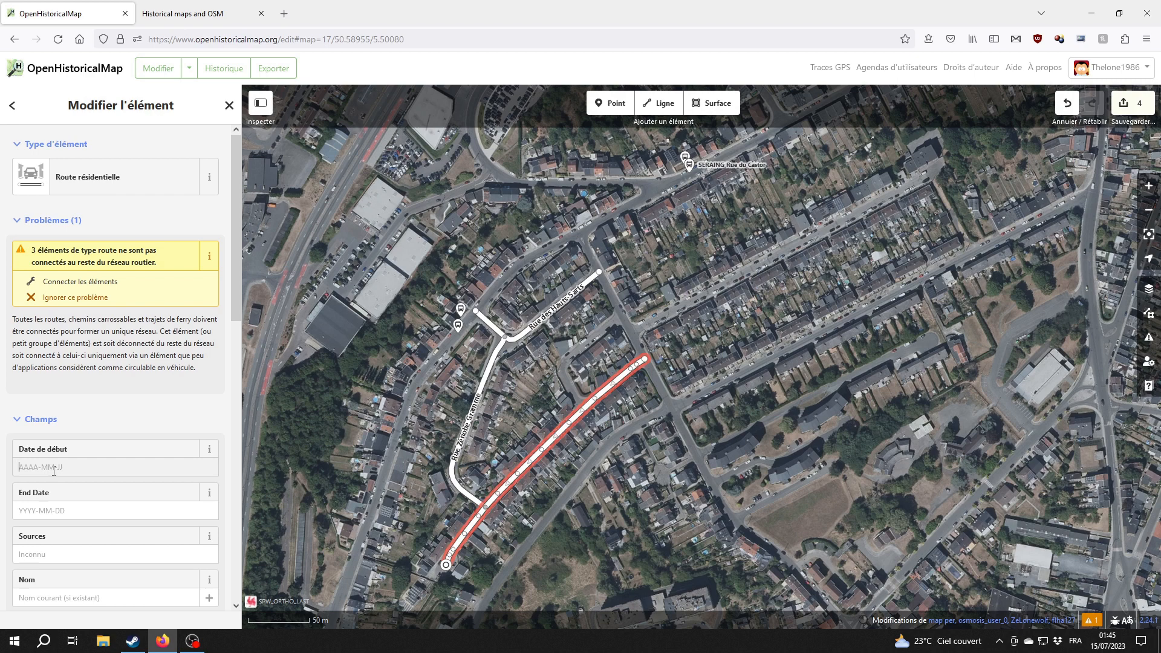
text(1936-12-07)
key(Tab)
click(557, 308)
click(568, 423)
click(63, 472)
key(ctrl+v)
key(Tab)
text(Rue Roger Salengro)
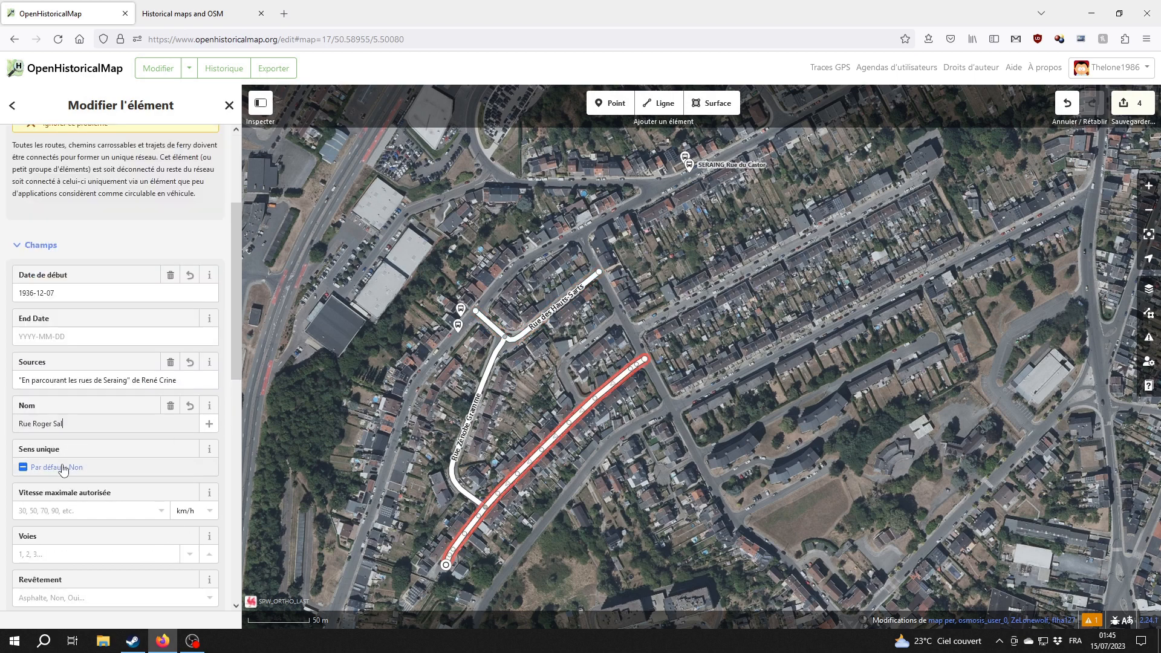
click(513, 409)
Step: Examine the newly mapped streets around Rue Maxime Gorki and the area northeast of them, closing the background settings
scroll(512, 408, up, 3)
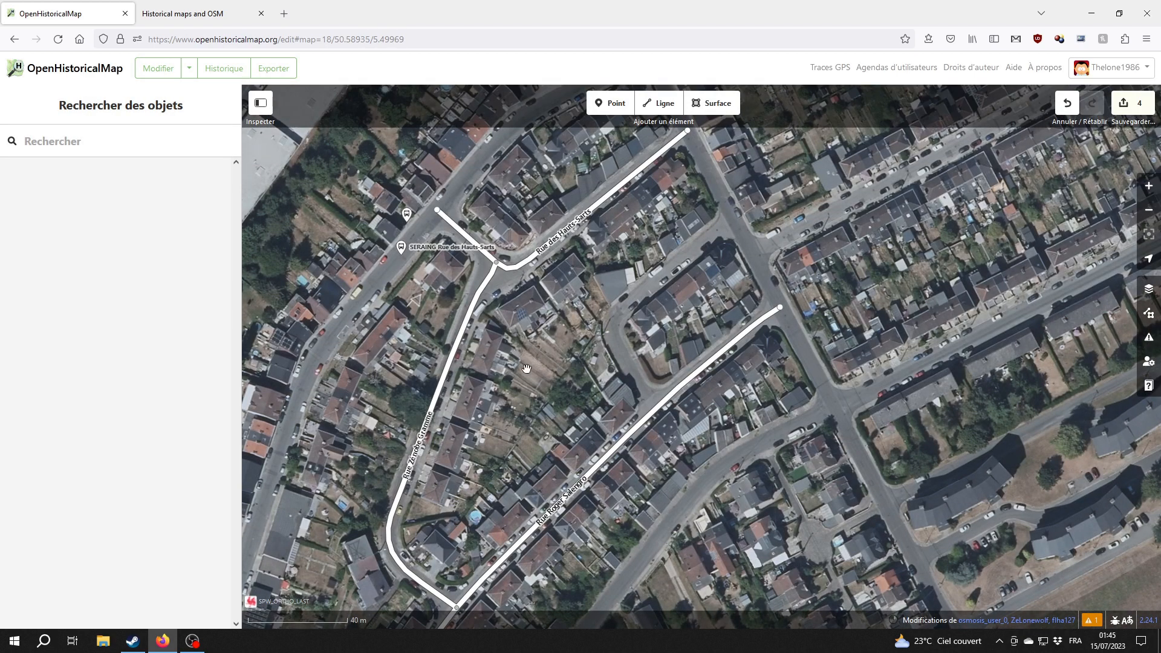
drag(659, 255, 629, 337)
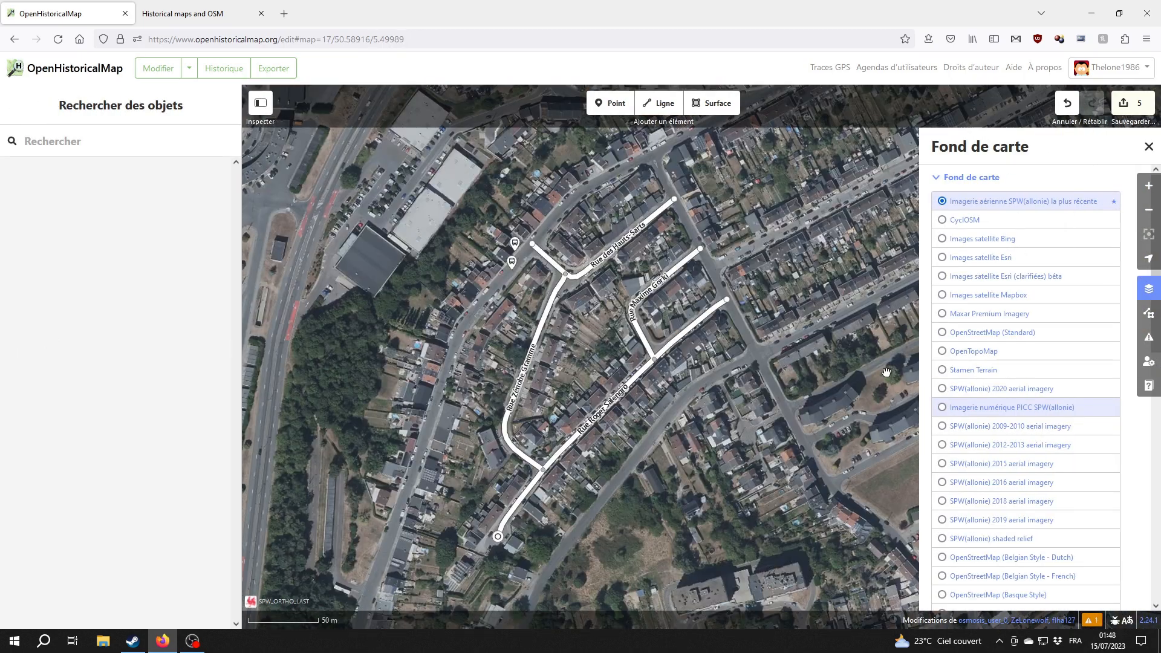
click(1149, 147)
drag(842, 262, 726, 468)
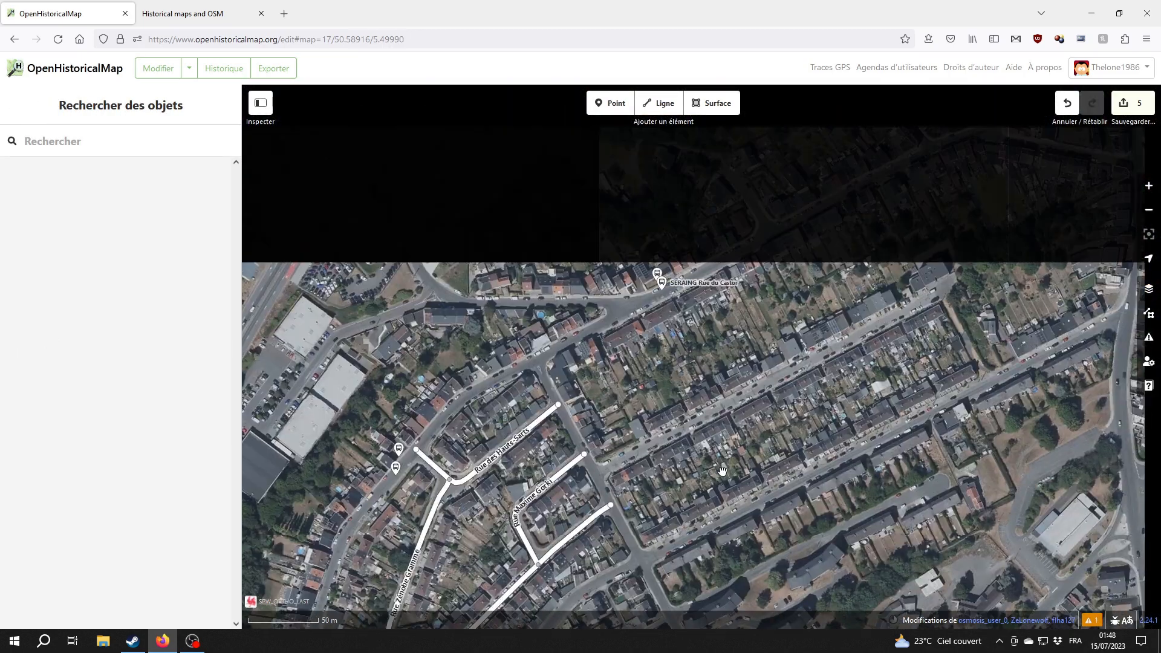
Step: Draw a road line along the long street northeast of Rue Maxime Gorki, following the aerial imagery towards its dead end
drag(804, 411, 759, 404)
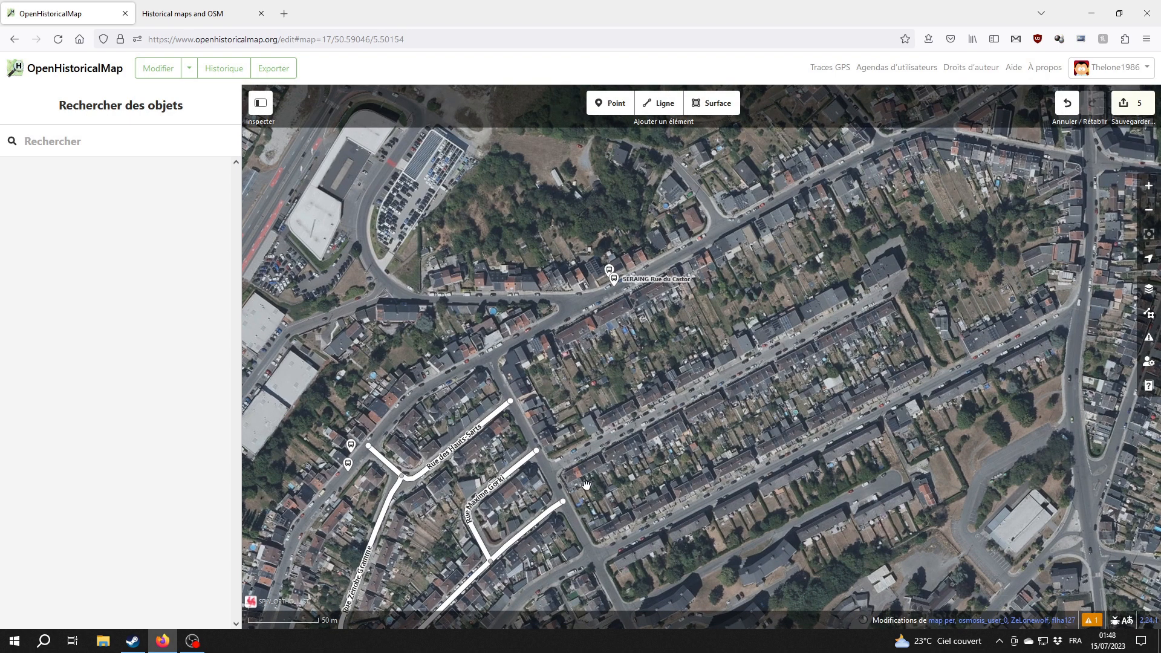
scroll(603, 432, up, 2)
scroll(603, 432, up, 1)
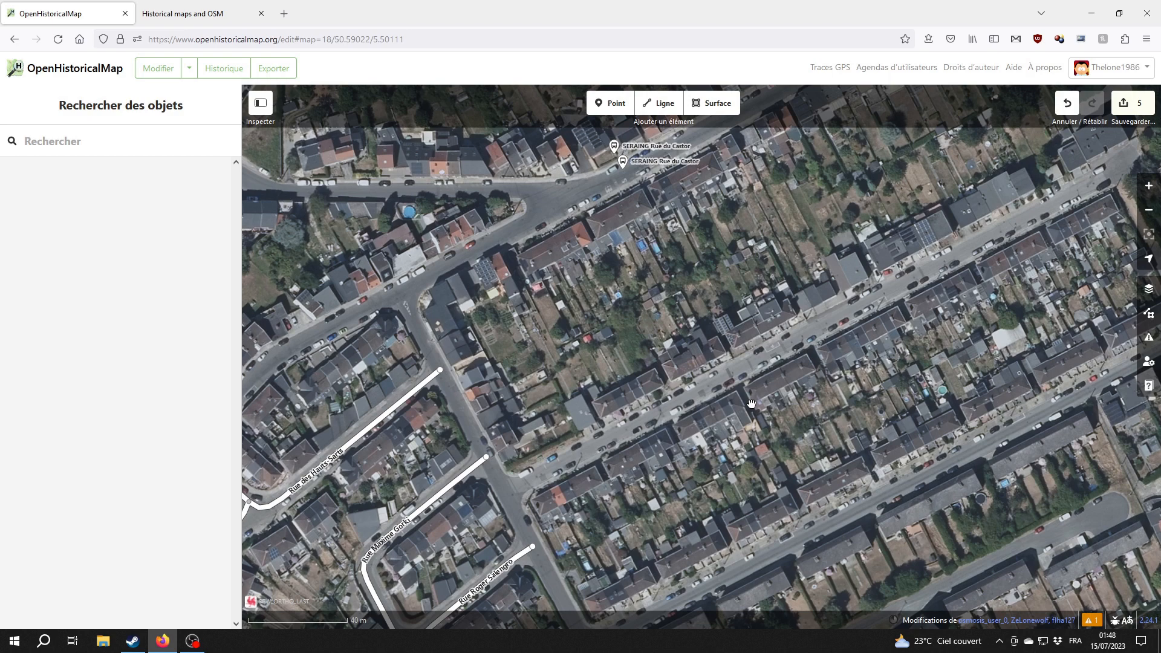
click(659, 102)
click(1149, 289)
scroll(524, 491, up, 4)
click(527, 464)
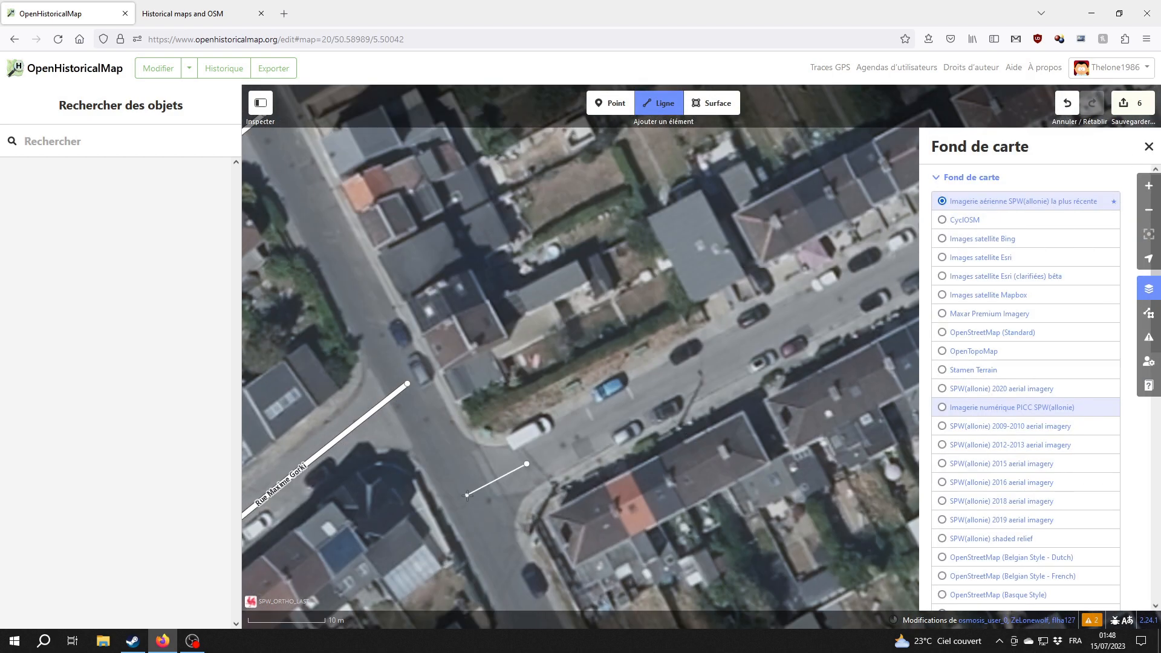
double_click(467, 496)
click(1149, 147)
mouse_move(526, 464)
mouse_down()
mouse_move(998, 212)
mouse_move(544, 460)
mouse_up()
key(a)
click(648, 407)
drag(908, 241, 484, 460)
click(677, 376)
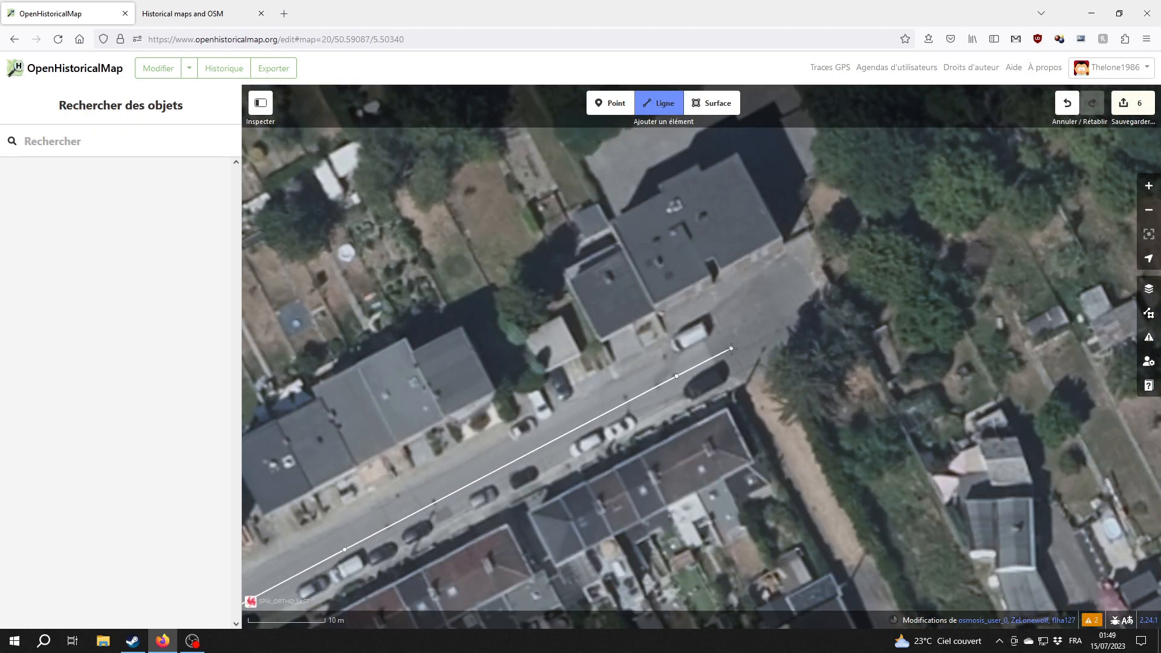
Step: End the road line at the street's northeastern dead end and mark its last node as a turning circle
click(1149, 289)
click(1012, 407)
double_click(774, 320)
click(774, 320)
Step: Check the street on OpenStreetMap (Standard) and the PICC SPW(allonie) map, and restore the most recent SPW(allonie) aerial imagery
click(1023, 201)
click(1016, 334)
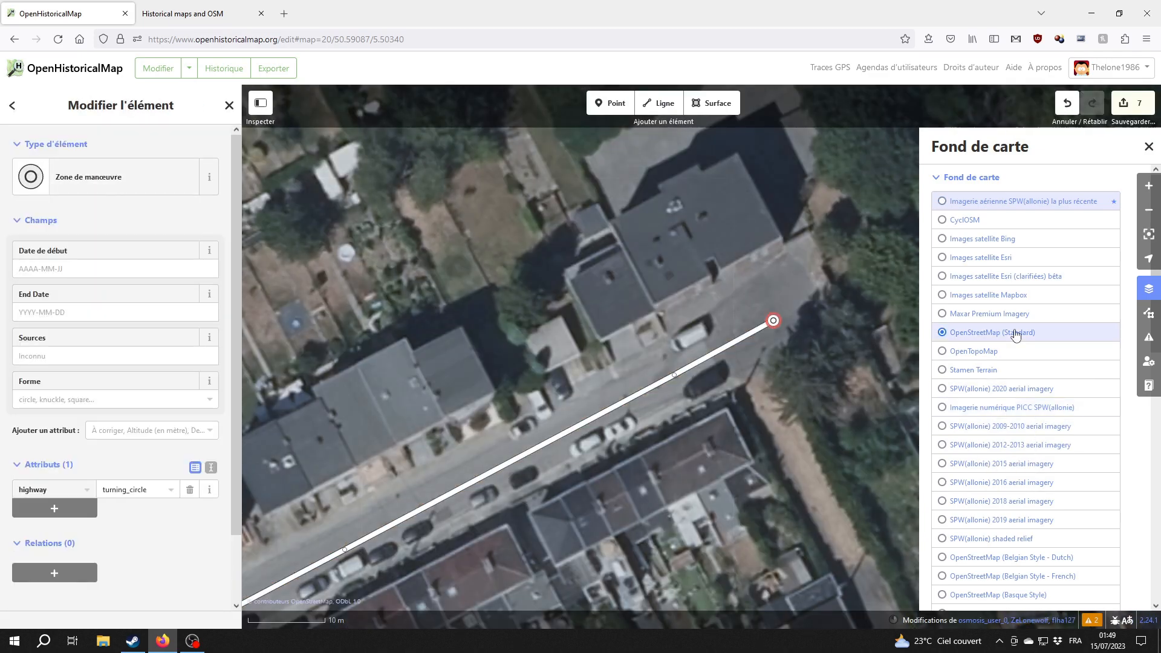
click(1012, 407)
drag(363, 520, 573, 410)
click(1023, 201)
click(1149, 146)
Step: Give the new residential road the start date 1929-08-08, the same book citation as source and the name Rue de l'Aviation
scroll(695, 343, down, 4)
click(696, 343)
click(88, 496)
text(1929-)
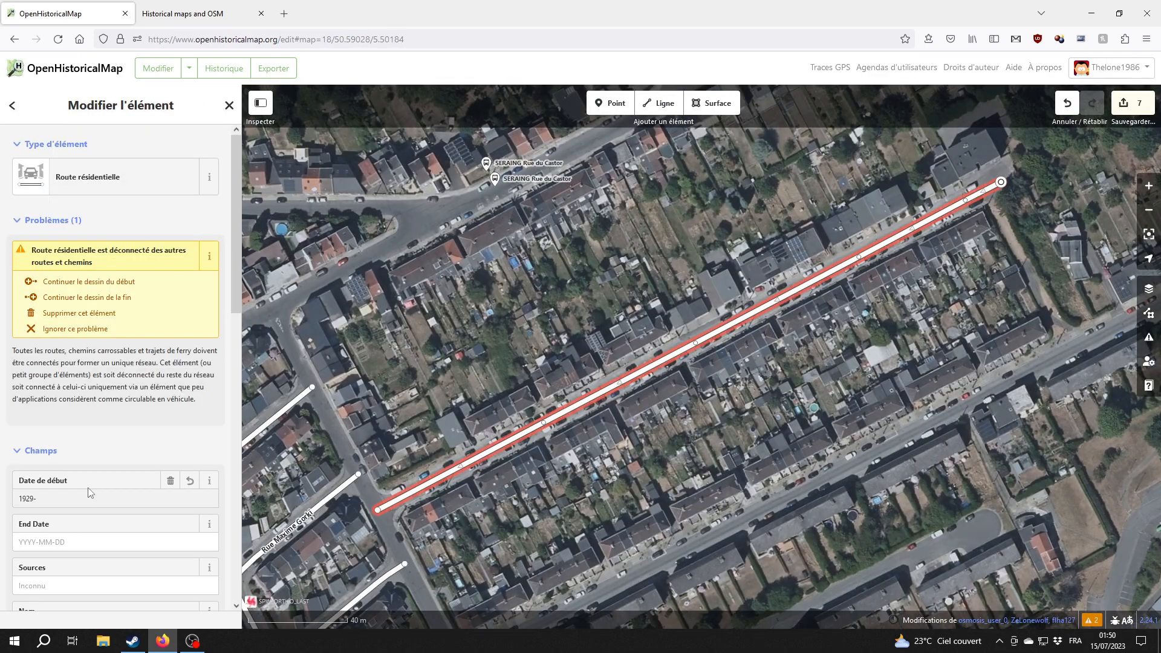
text(08-08)
click(91, 585)
key(ctrl+v)
key(Tab)
text(Rue)
click(556, 515)
Step: Examine the unmapped streets south and east of Rue de l'Aviation and Rue Roger Salengro on the aerial imagery
drag(556, 514, 714, 373)
drag(720, 532, 583, 533)
drag(793, 402, 733, 422)
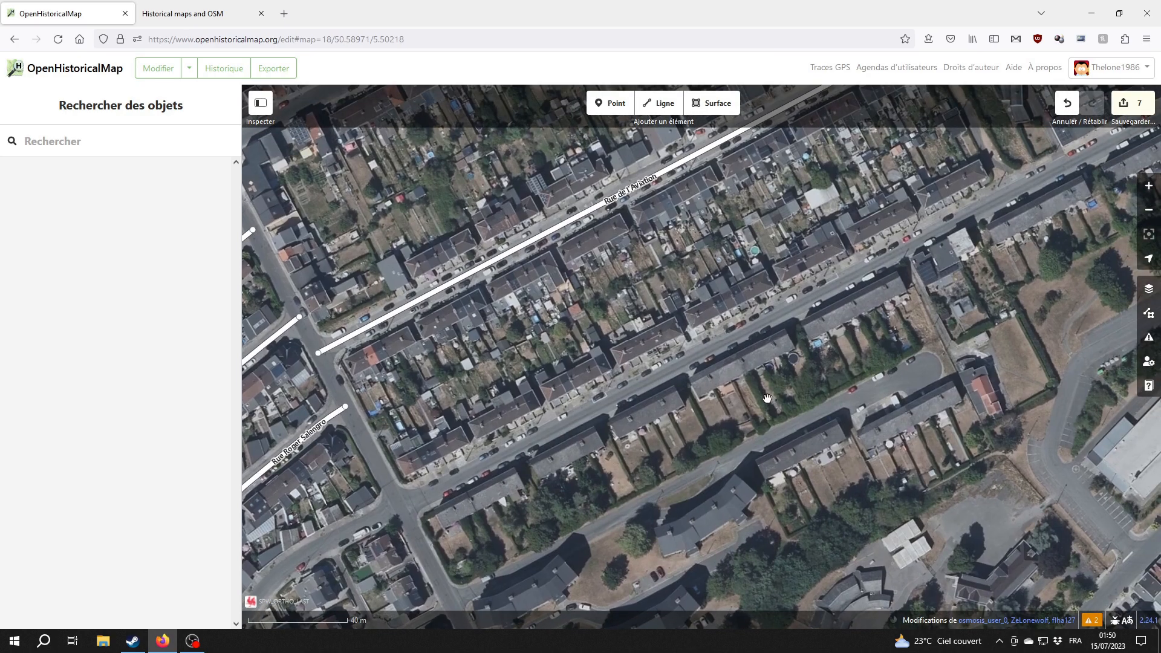
scroll(766, 398, down, 2)
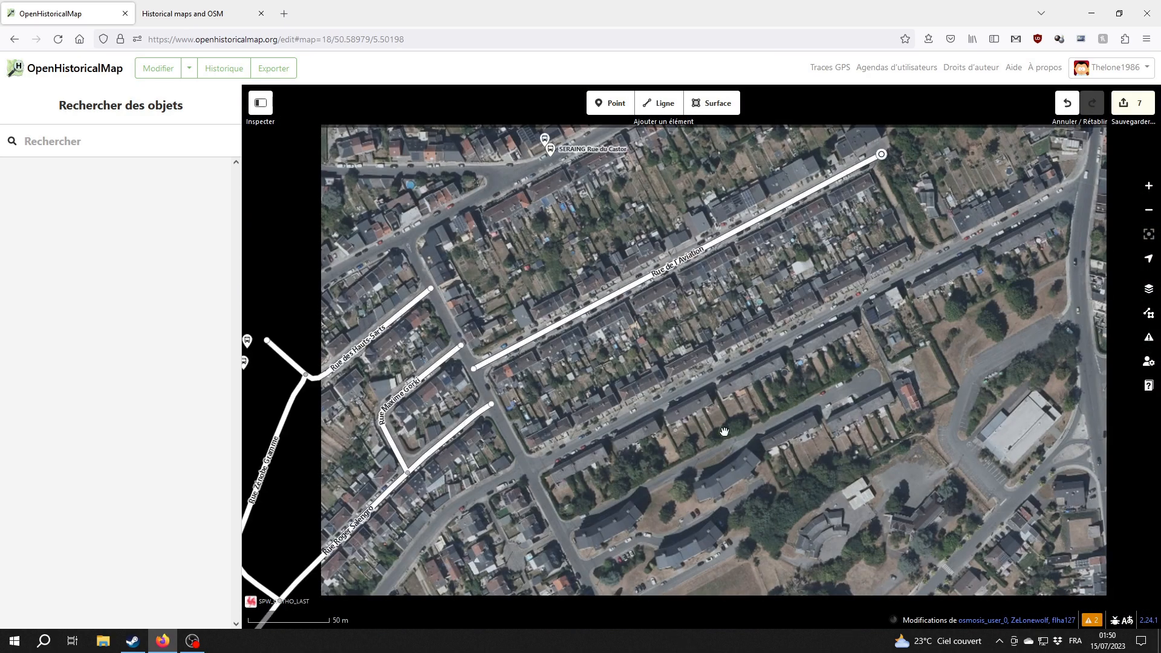
scroll(581, 469, down, 1)
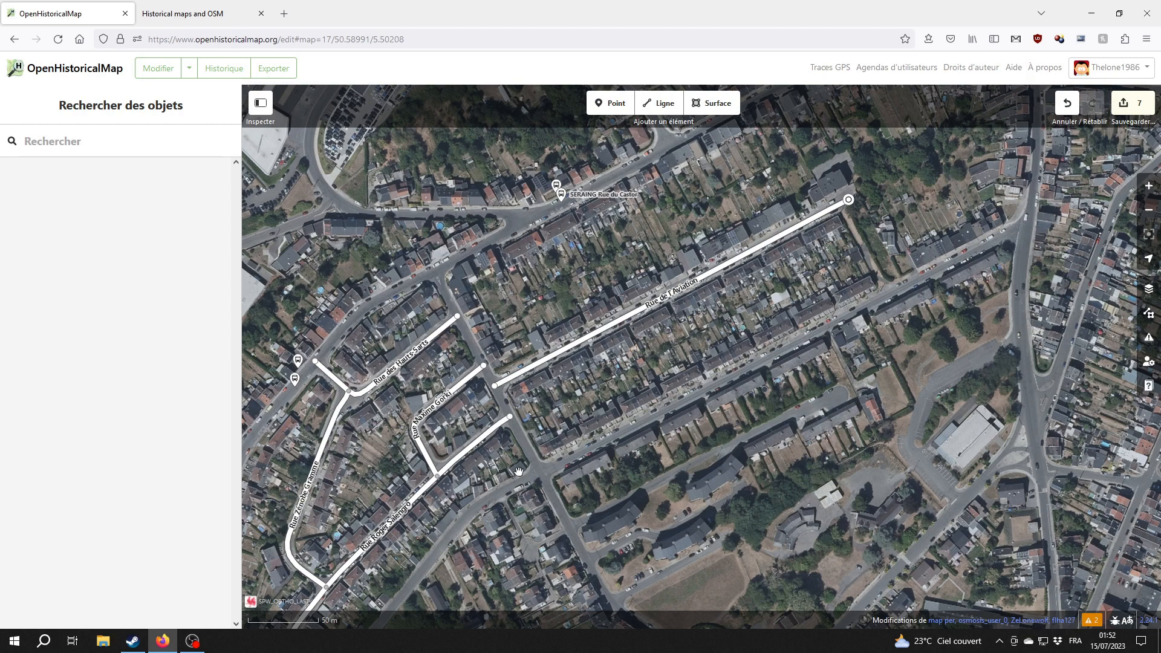
drag(545, 472, 677, 295)
drag(583, 366, 736, 214)
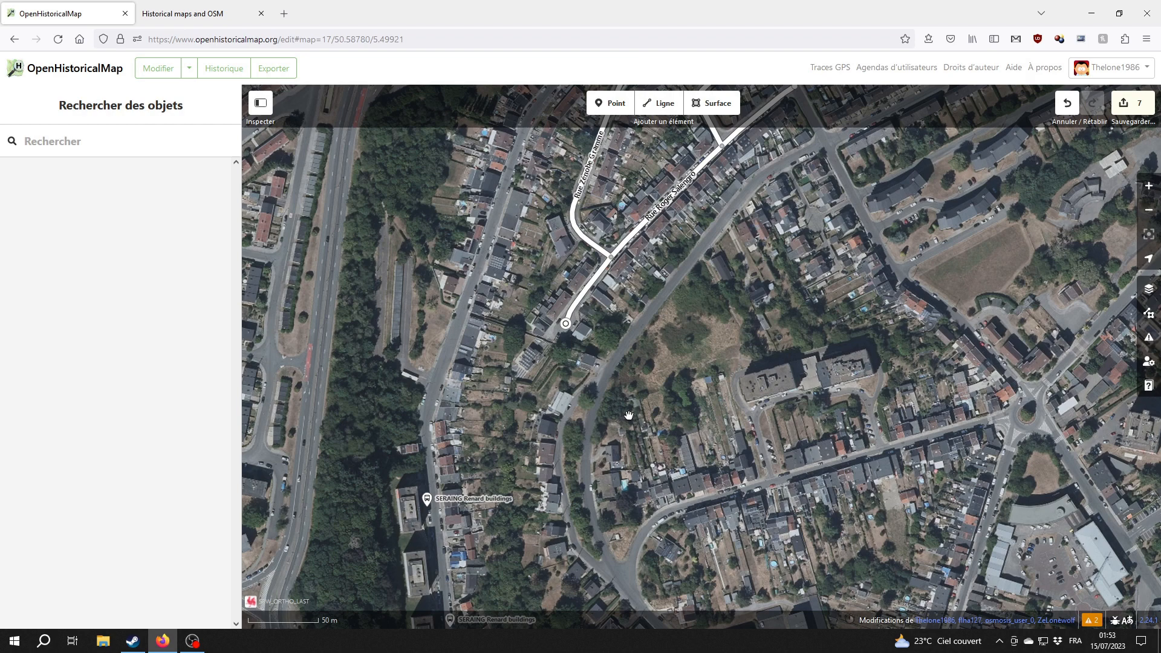
drag(739, 312, 678, 401)
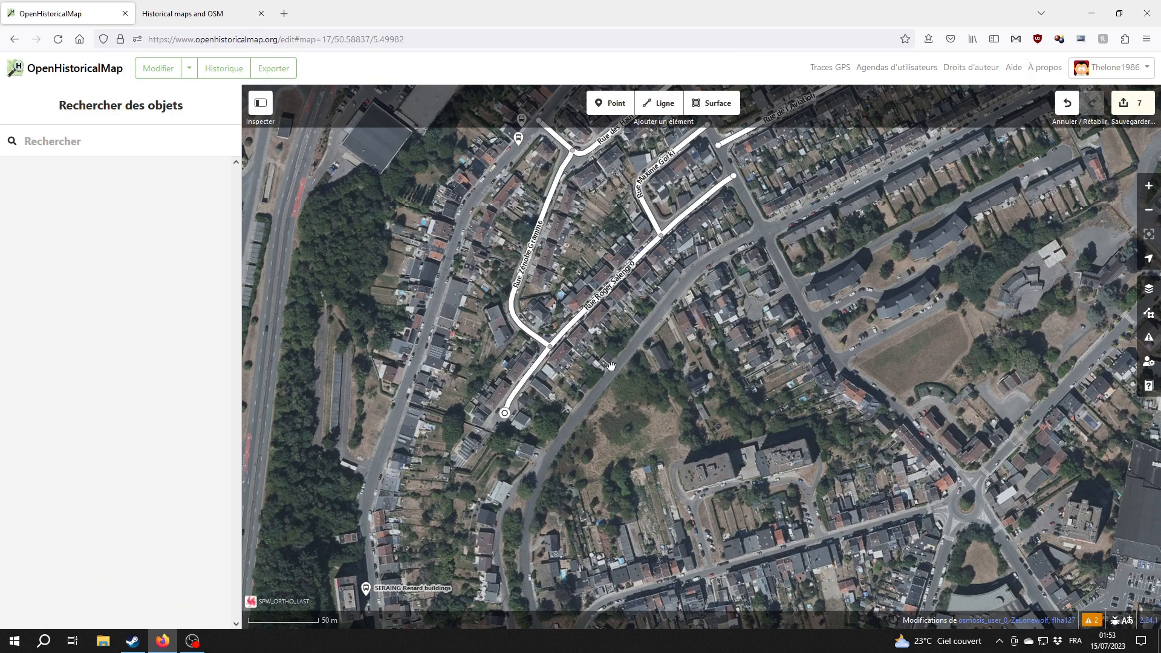
drag(609, 443, 653, 284)
drag(919, 146, 700, 459)
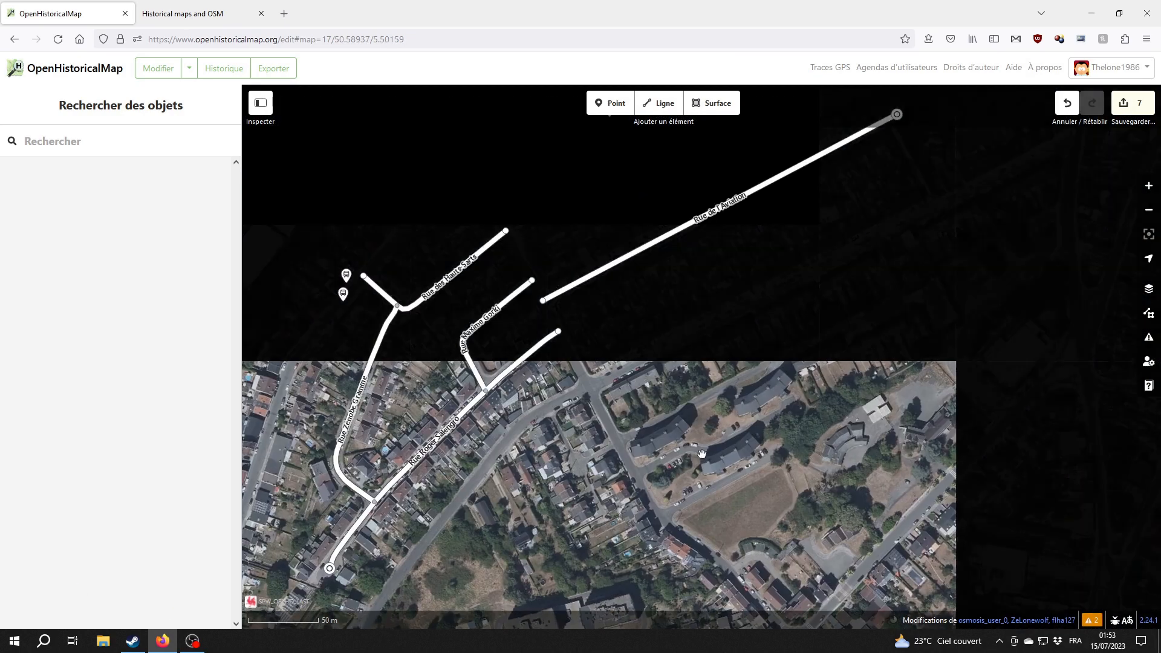
drag(776, 360, 706, 449)
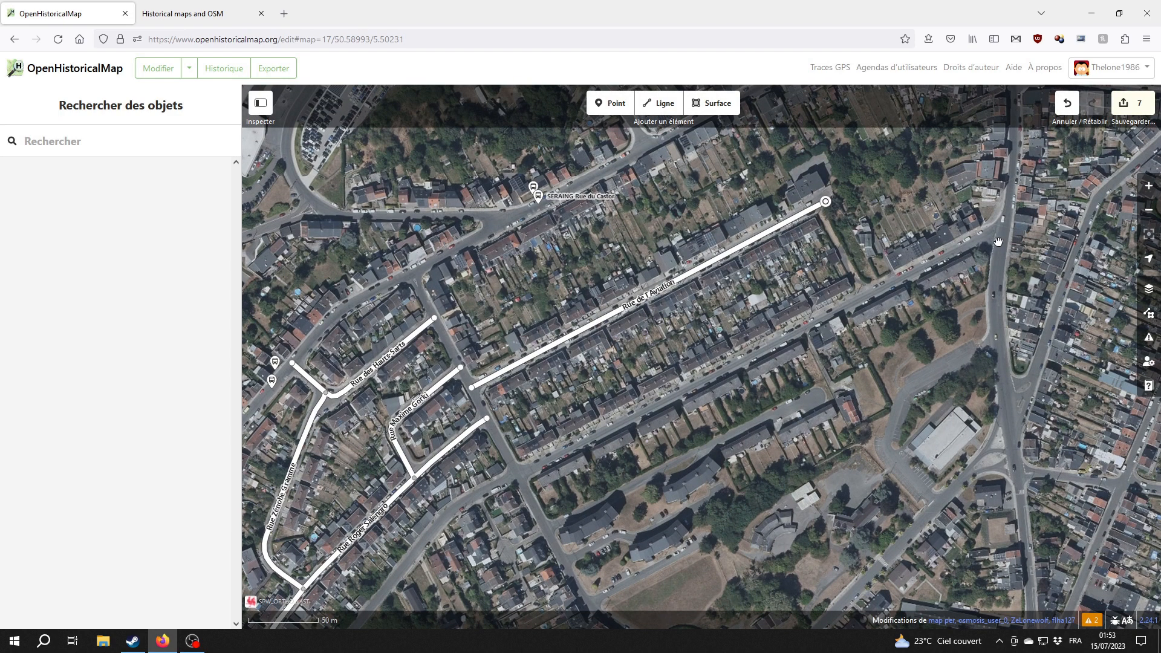
Step: Draw a residential road line along the street southeast of Rue de l'Aviation, ending at Rue de la Boverie
scroll(508, 472, up, 5)
click(659, 104)
click(567, 464)
drag(961, 242, 364, 535)
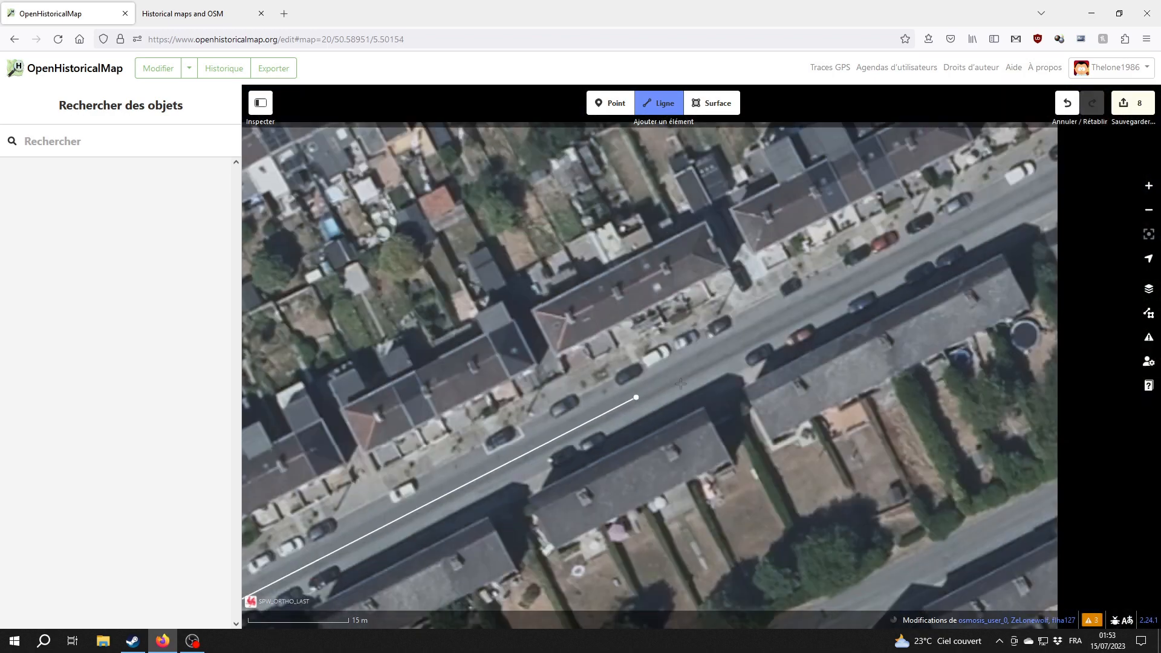
drag(1022, 218, 330, 568)
drag(1028, 218, 332, 569)
click(728, 364)
double_click(849, 302)
click(1148, 289)
click(1012, 408)
click(125, 187)
scroll(778, 353, down, 3)
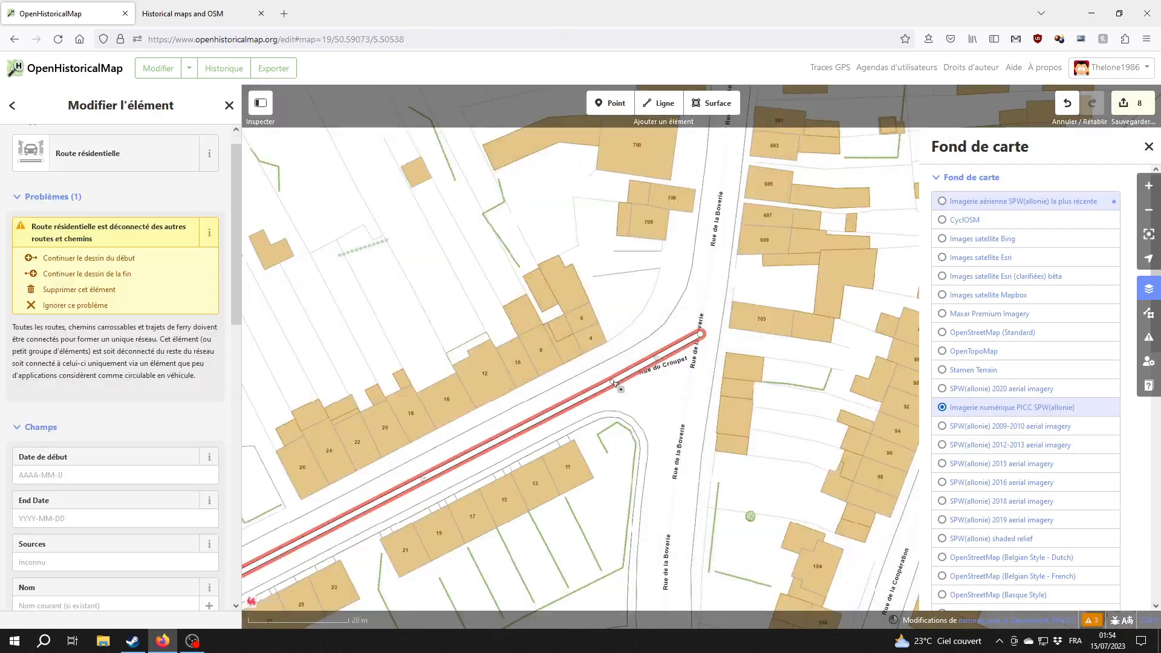
Step: Compare the road's end at Rue de la Boverie on several background maps, and undo the trial point placed there
click(1023, 202)
click(1012, 407)
click(610, 104)
click(639, 385)
drag(661, 426, 726, 361)
click(1023, 201)
click(1001, 389)
click(1012, 408)
click(993, 333)
key(ctrl+z)
Step: Restore the aerial imagery and give the new road the start date 1953-12-28, its source and the name Rue du Croupet
click(677, 370)
scroll(676, 370, down, 4)
click(1024, 201)
click(1150, 147)
scroll(83, 336, down, 3)
click(77, 305)
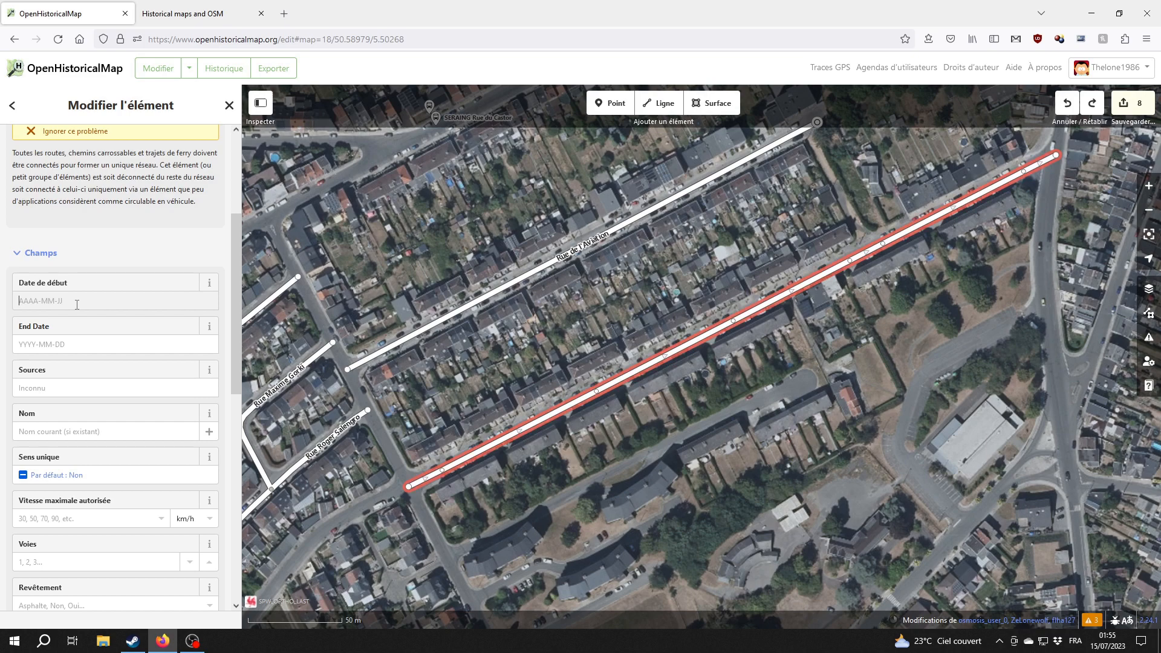
text(1953-12-28)
scroll(77, 305, down, 1)
click(62, 354)
click(609, 497)
scroll(609, 498, down, 2)
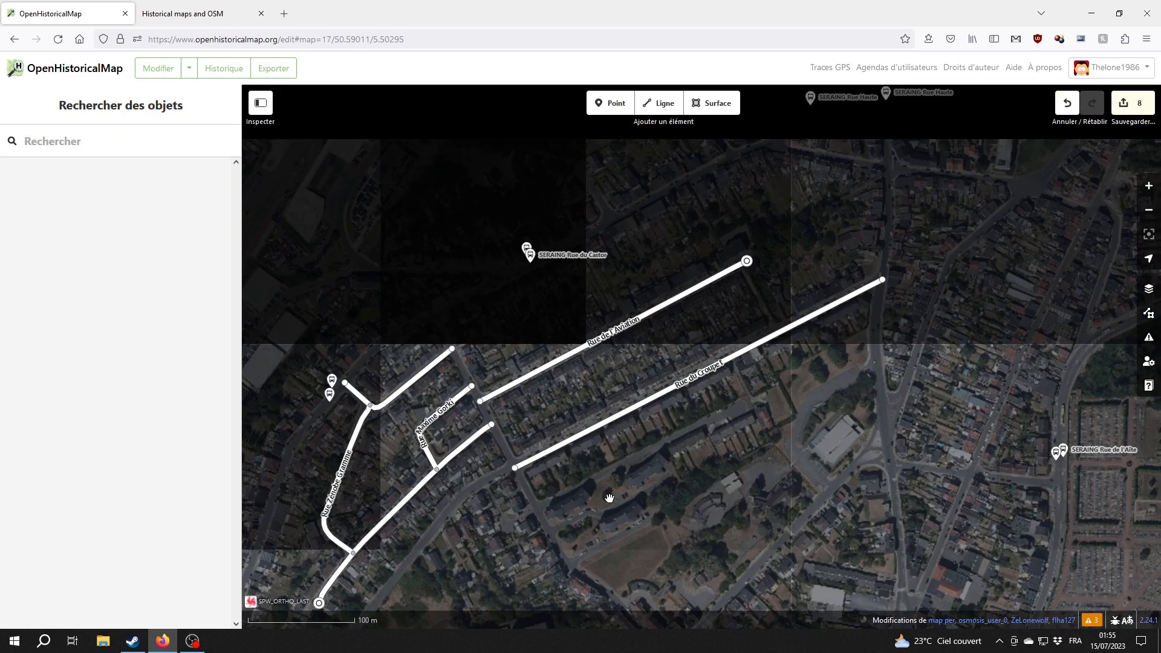
Step: Switch to the Historical maps and OSM viewer and display the NGI Basemap 1904 for the area around Rue du Croupet
click(182, 13)
mouse_move(1145, 71)
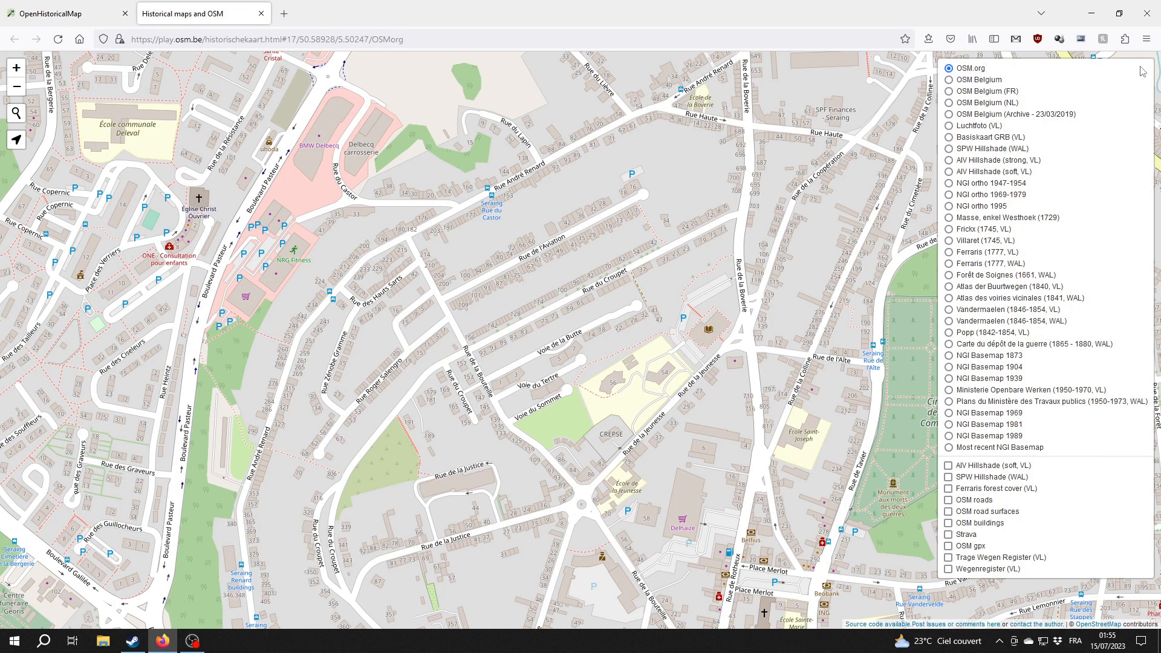
click(1018, 368)
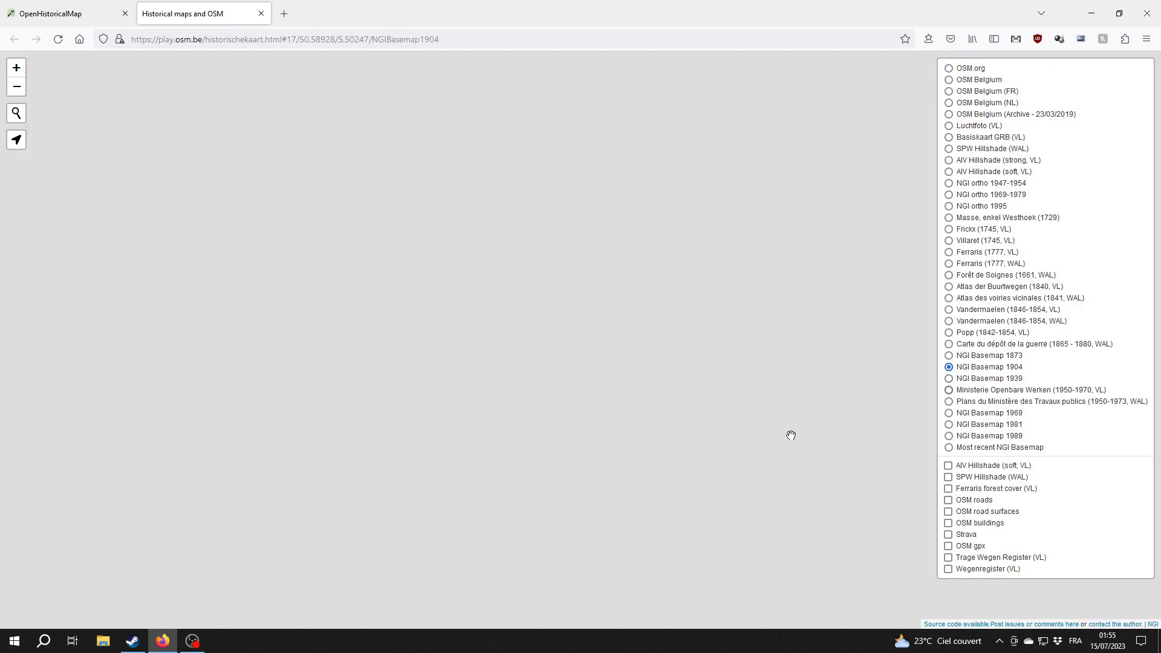
drag(571, 402, 642, 436)
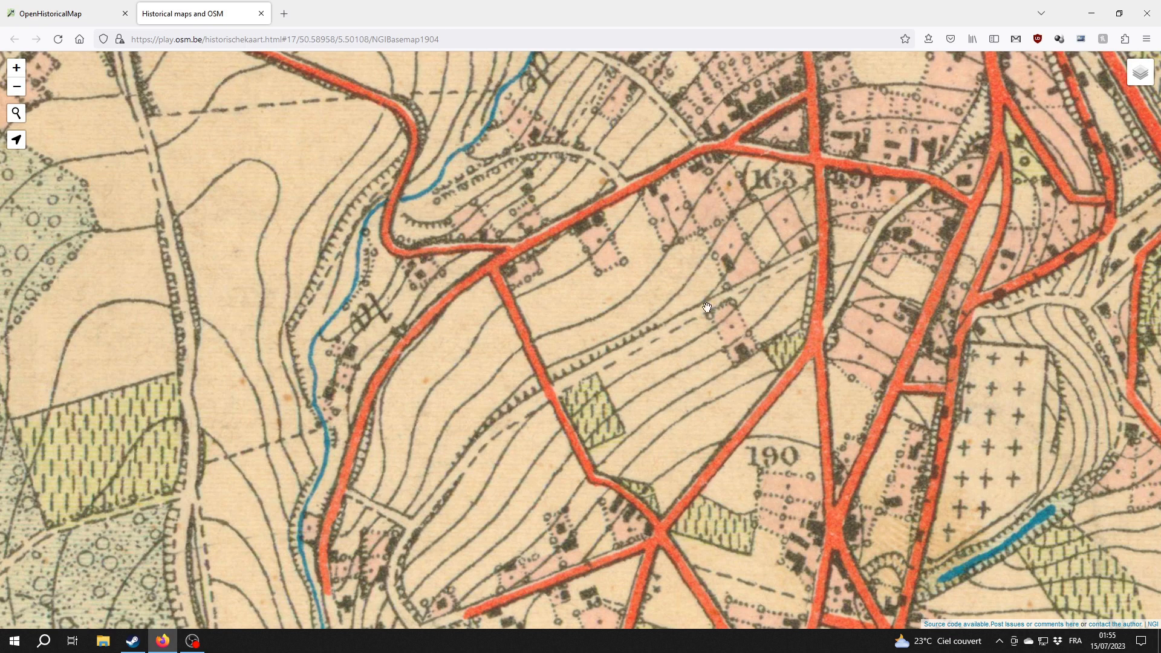
Step: Compare the street layout around Rue du Croupet between the OSM.org map and the NGI Basemap 1904
mouse_move(1143, 75)
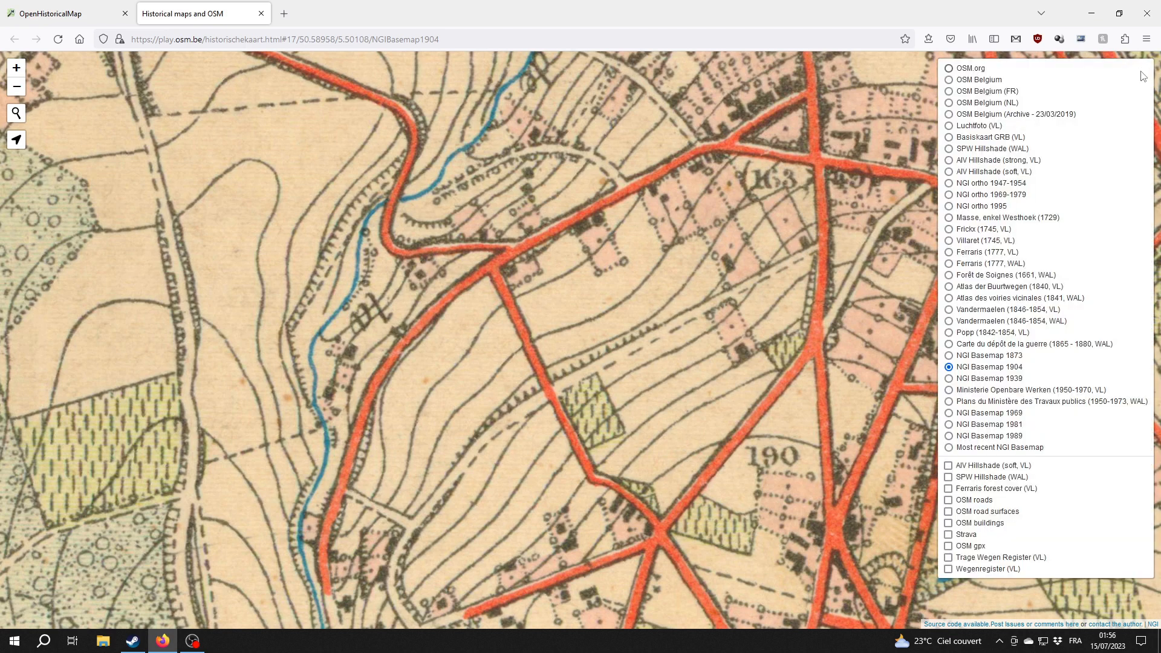
click(981, 69)
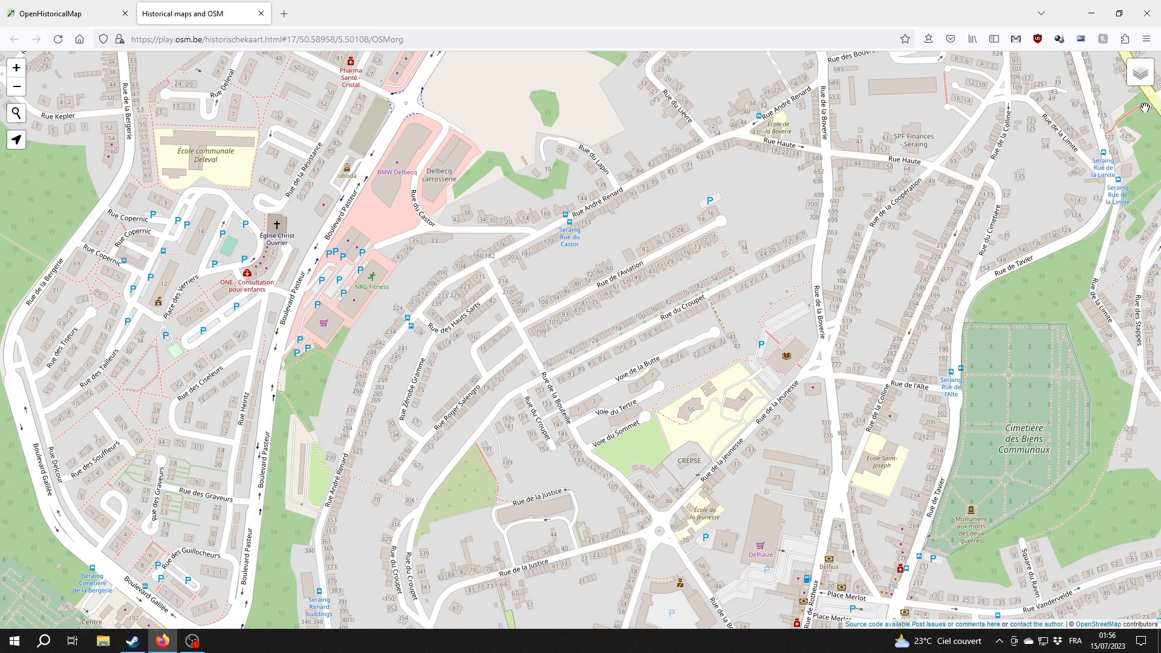
mouse_move(1141, 72)
click(1006, 366)
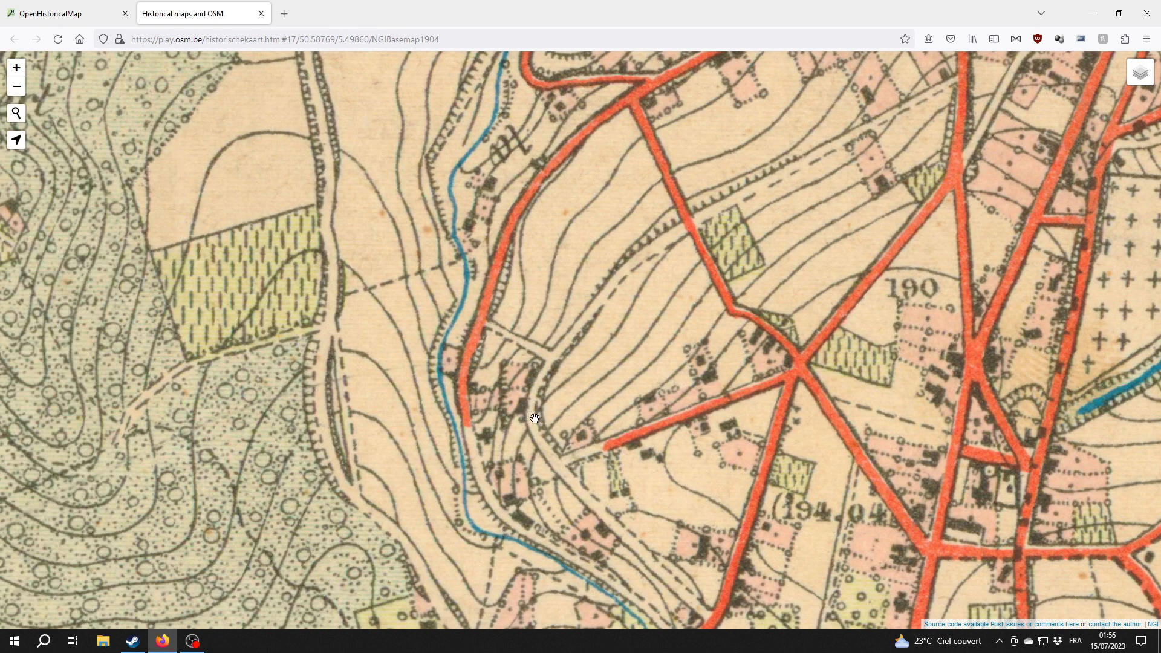
drag(646, 568, 607, 439)
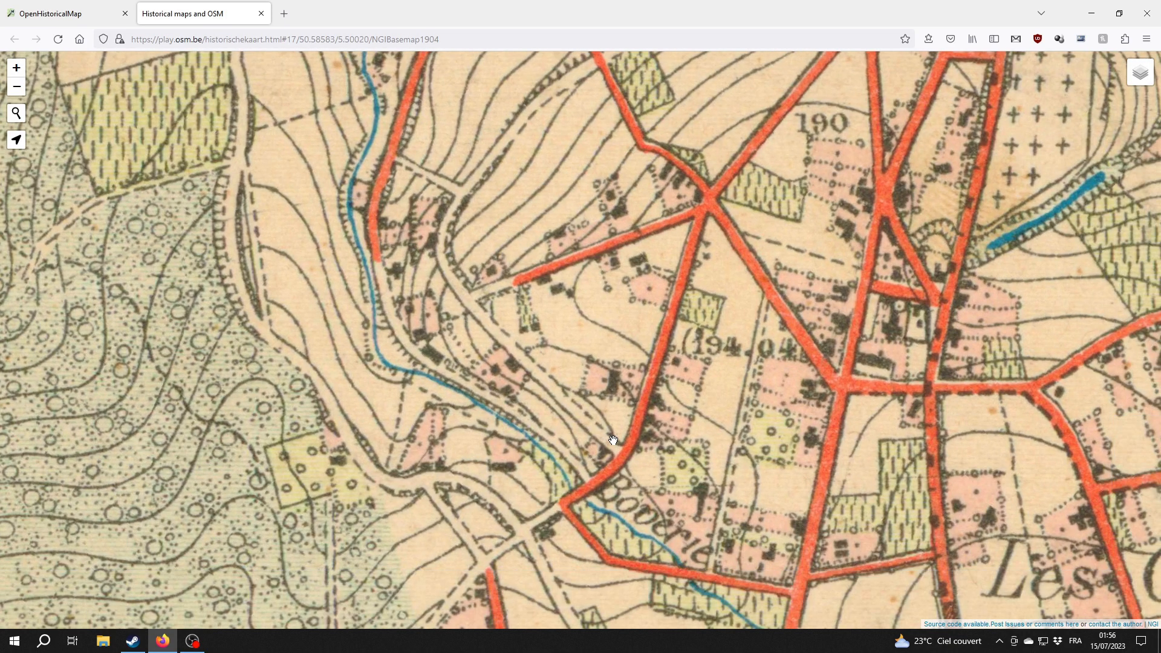
drag(514, 303, 563, 436)
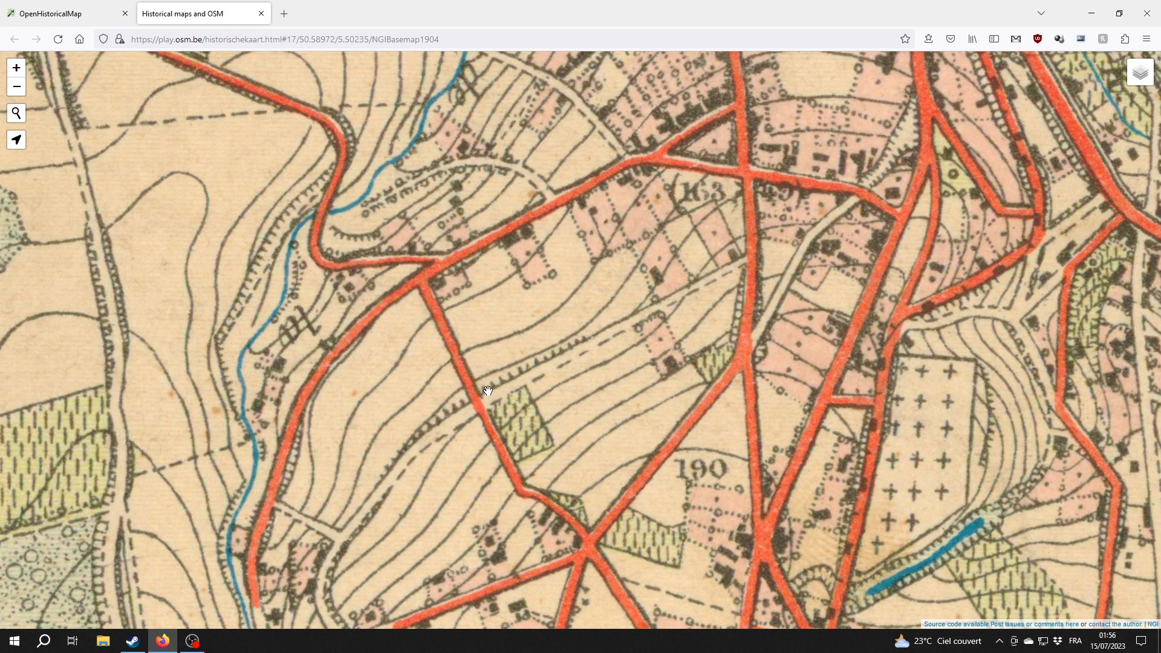
mouse_move(1141, 67)
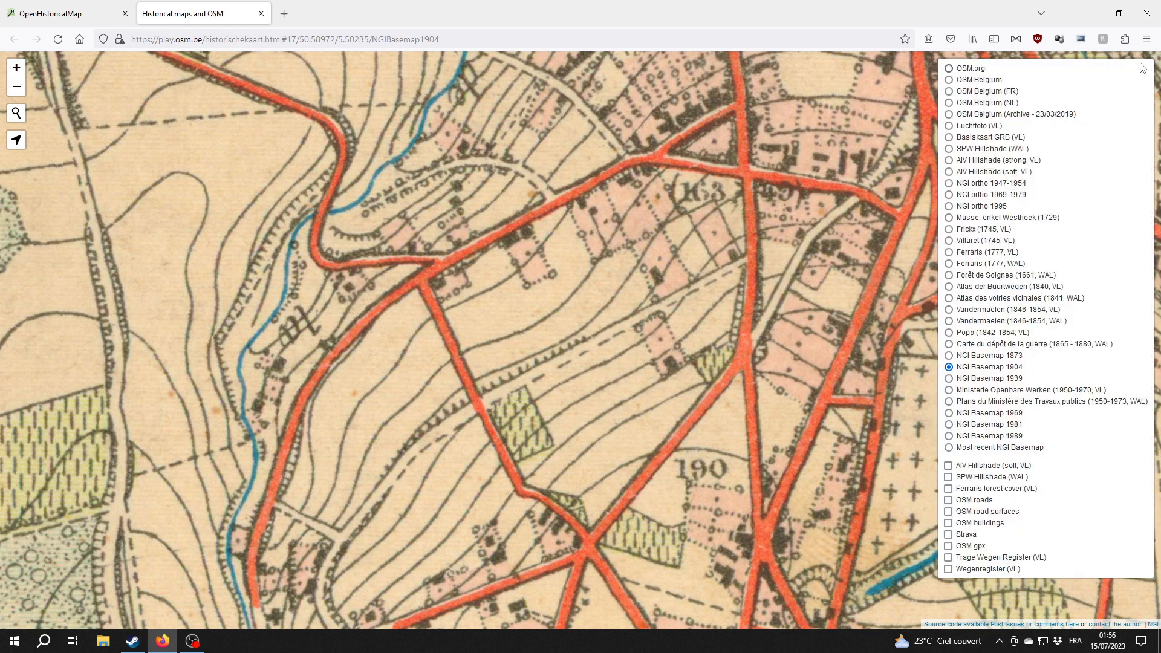
click(975, 68)
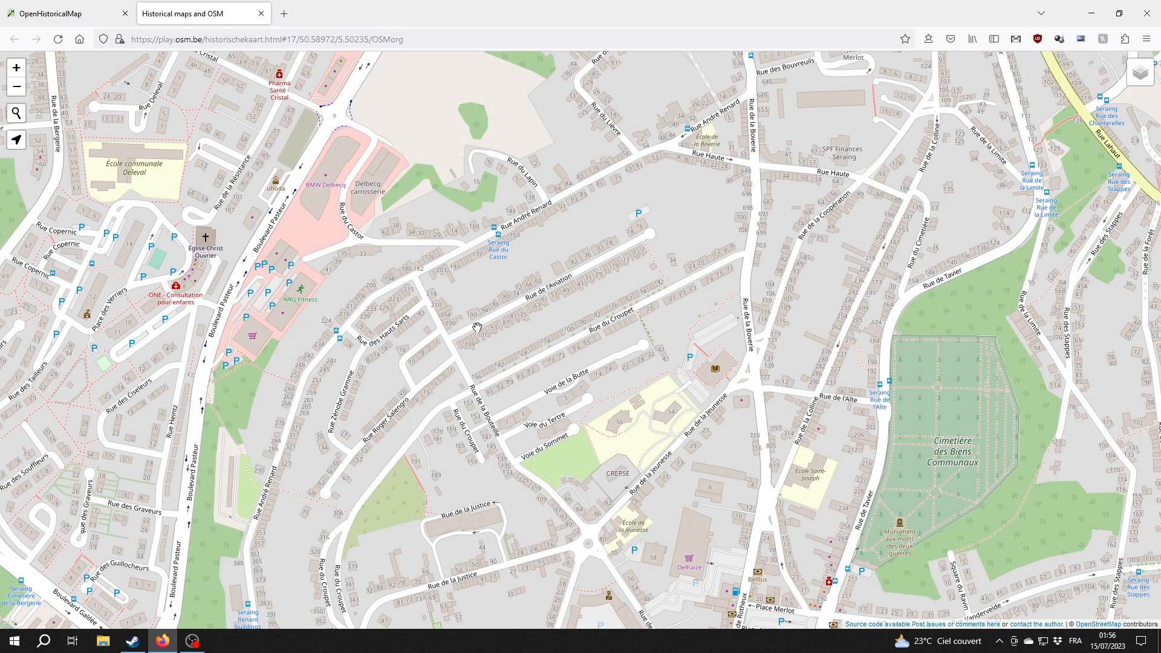
Step: Return to the OpenHistoricalMap editor and check the street names southeast of Rue du Croupet on the PICC map, restoring the aerial imagery
click(42, 9)
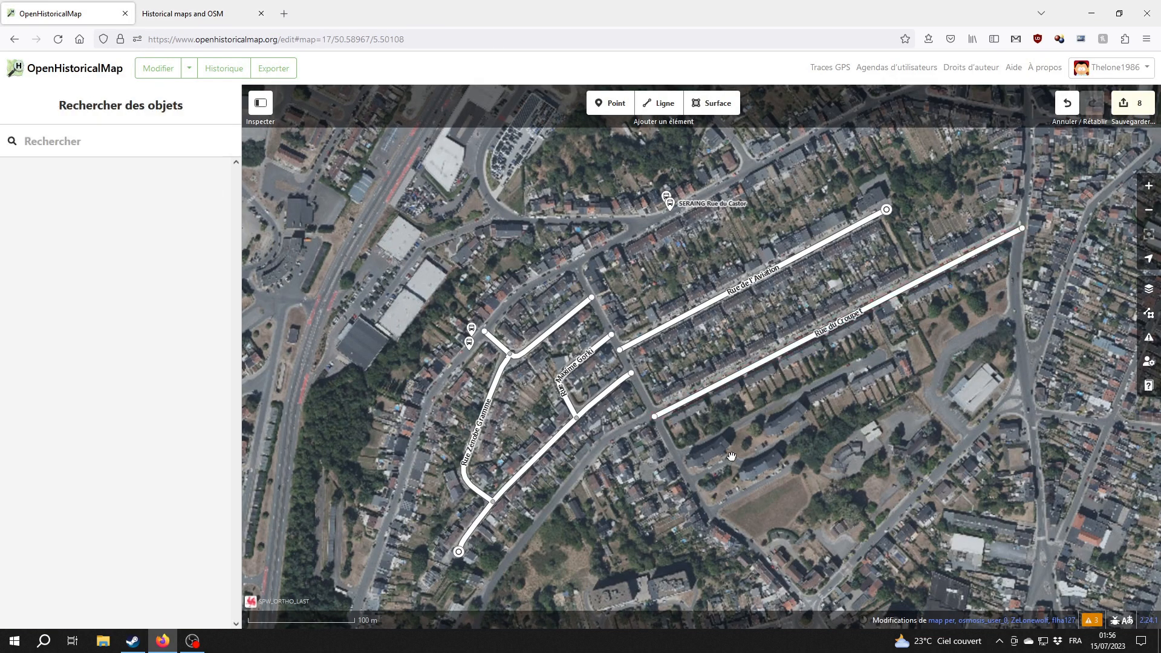
drag(710, 479, 645, 359)
scroll(657, 310, up, 2)
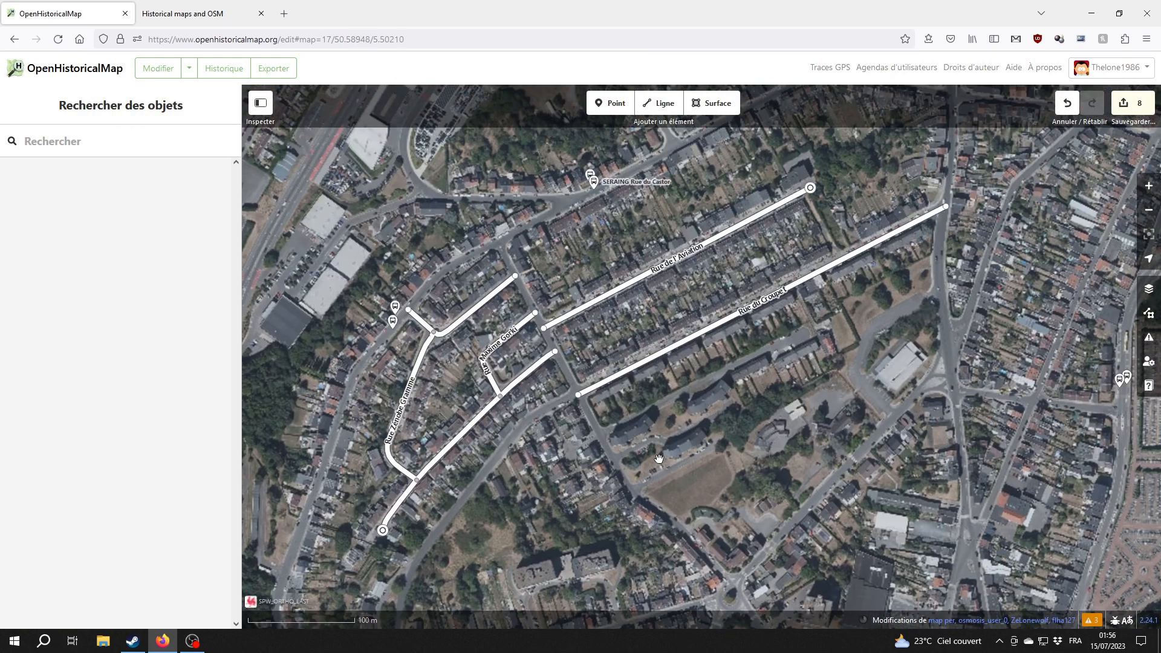
scroll(665, 443, up, 2)
drag(666, 444, 572, 392)
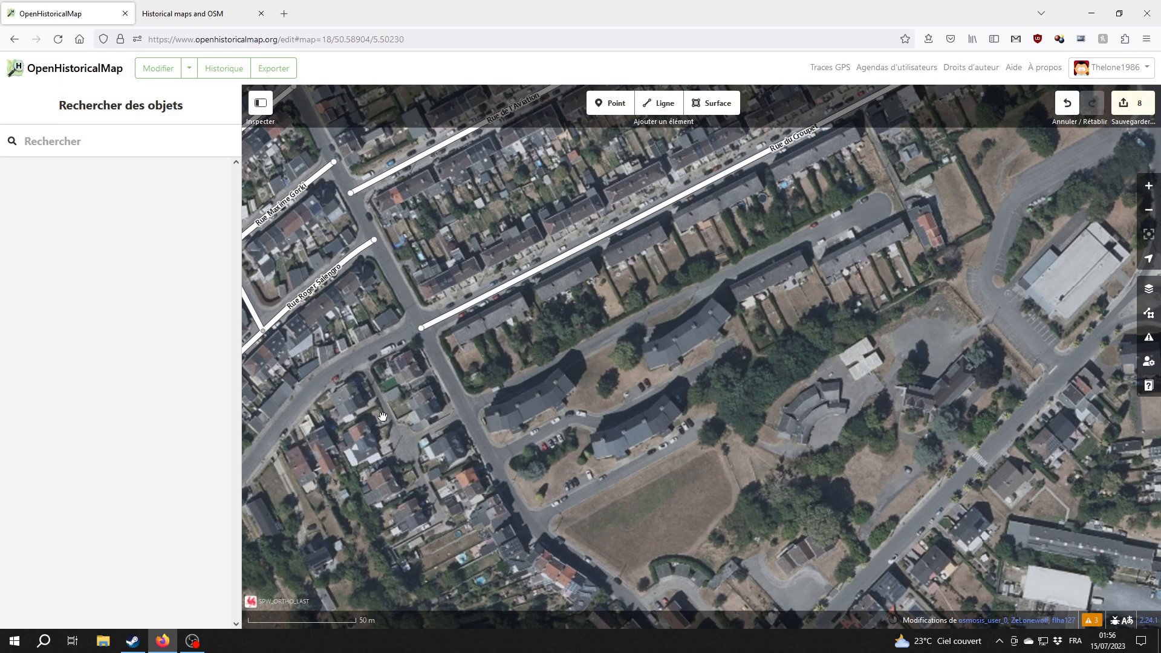
click(1149, 288)
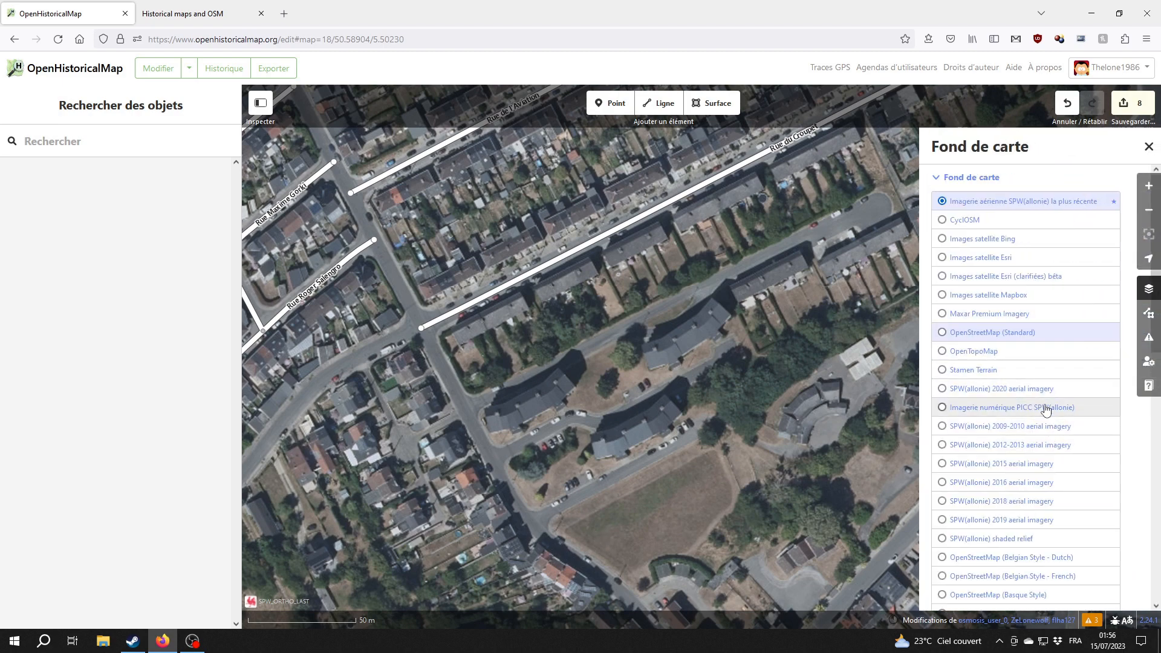
click(1034, 407)
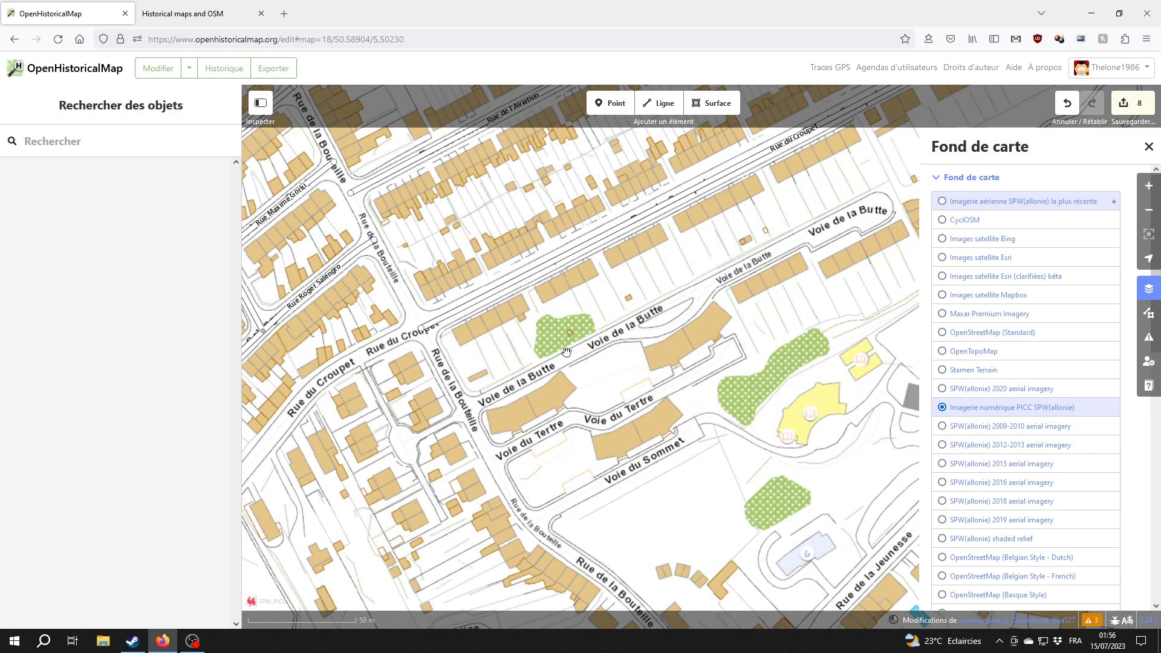
click(1022, 200)
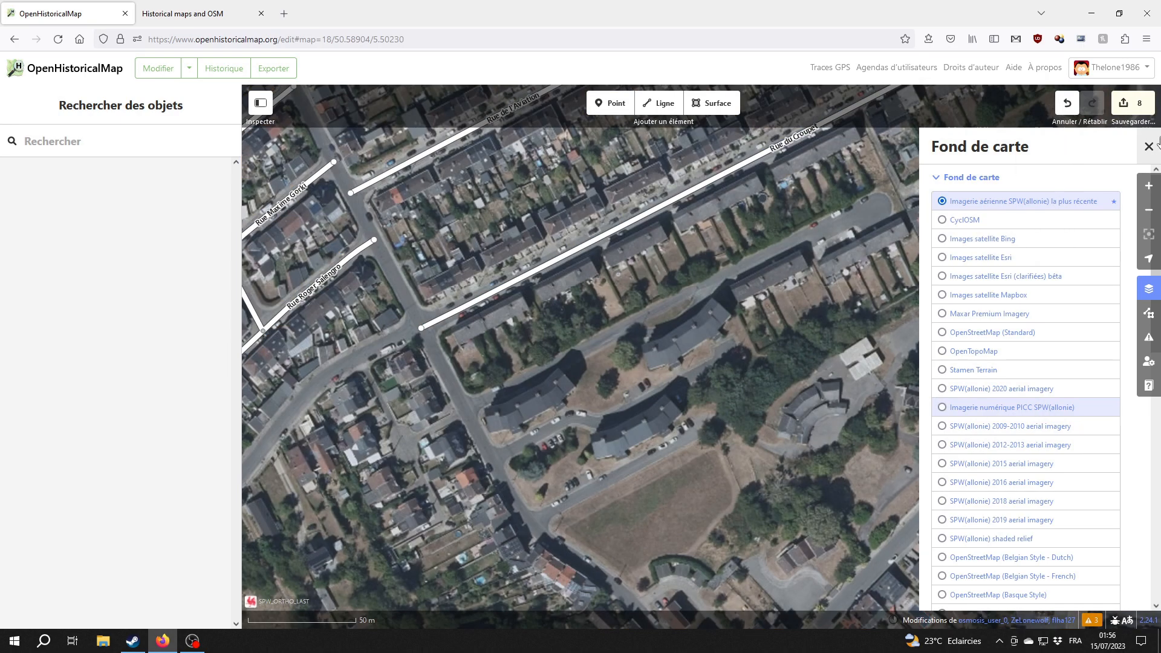
click(990, 228)
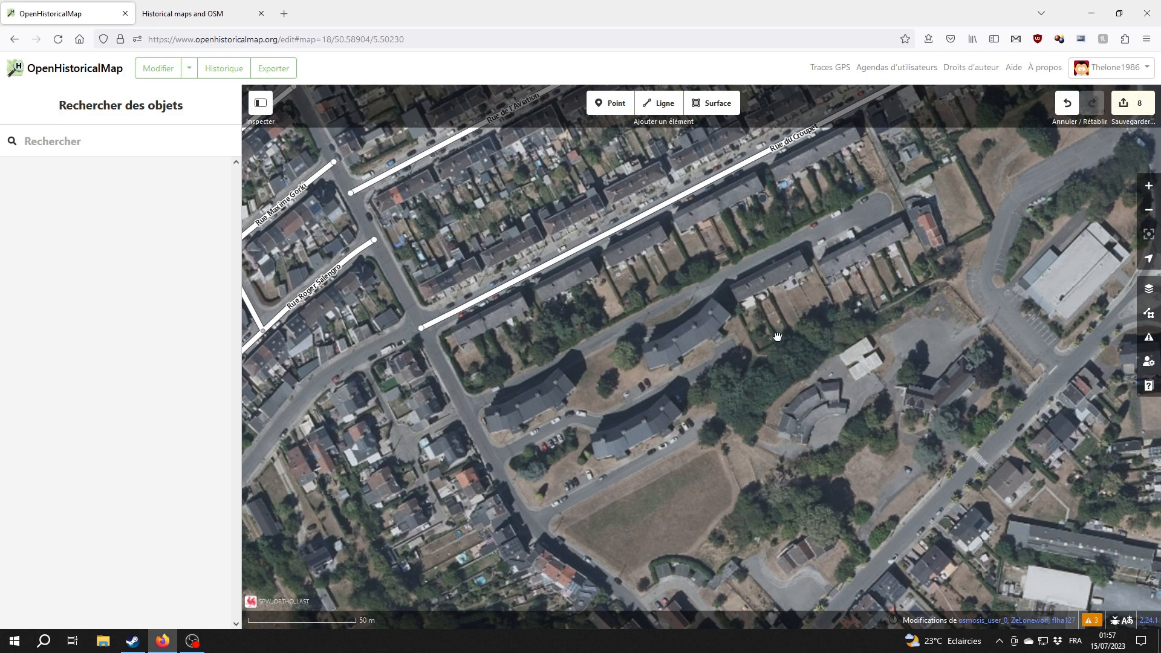
Step: Draw a residential road along Voie de la Butte from Rue de la Bouteille to its northeastern dead end, using the PICC map
click(1149, 289)
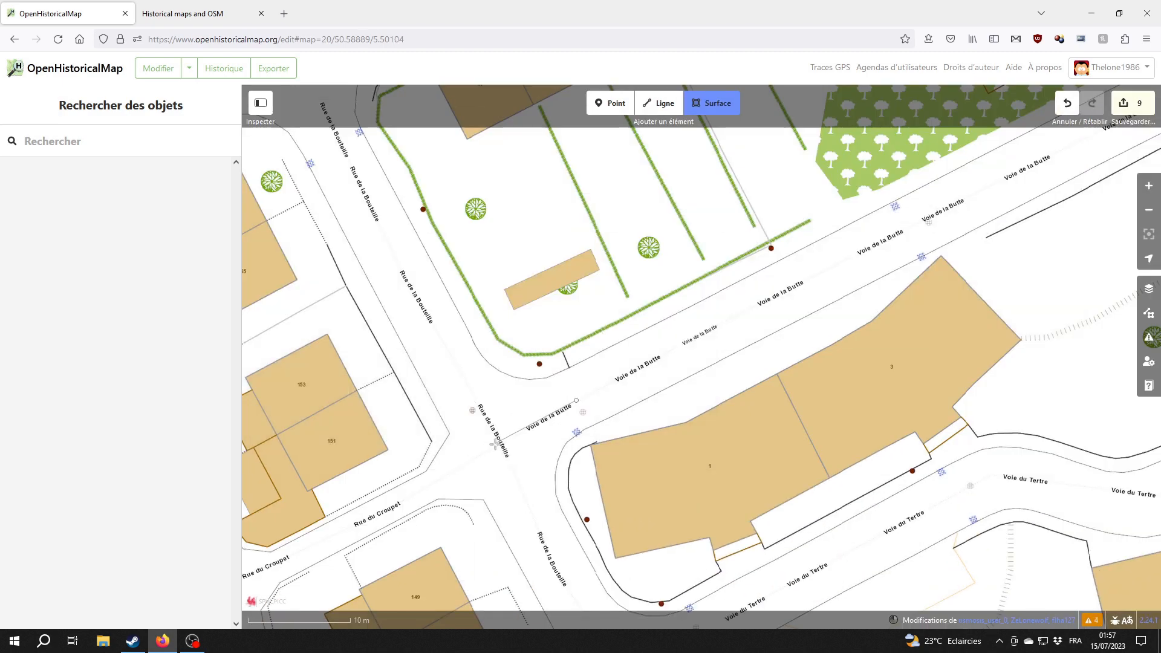
key(2)
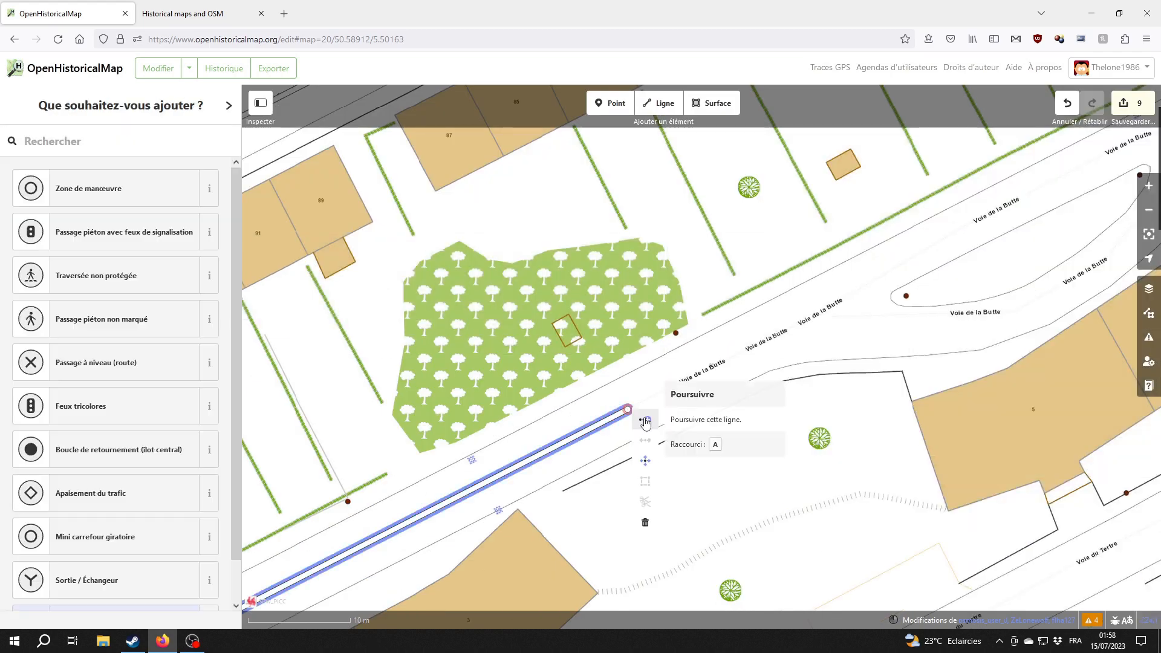
click(646, 422)
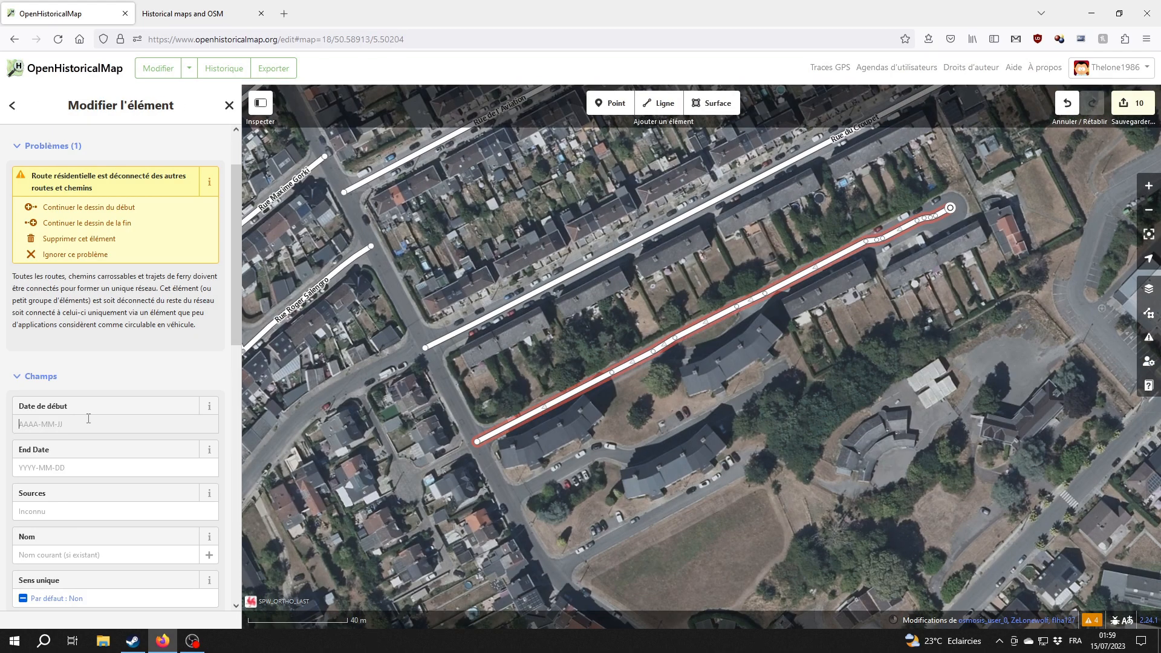
Step: Give the new road the start date 1953-11-30, its source and the name Voie de la Butte
text(1953-11-30)
click(89, 511)
key(ctrl+v)
scroll(88, 512, down, 1)
click(89, 514)
text(Voie de la Butte)
click(572, 503)
Step: Trace Voie du Tertre northeastward from Rue de la Bouteille over the PICC map
drag(572, 504, 591, 432)
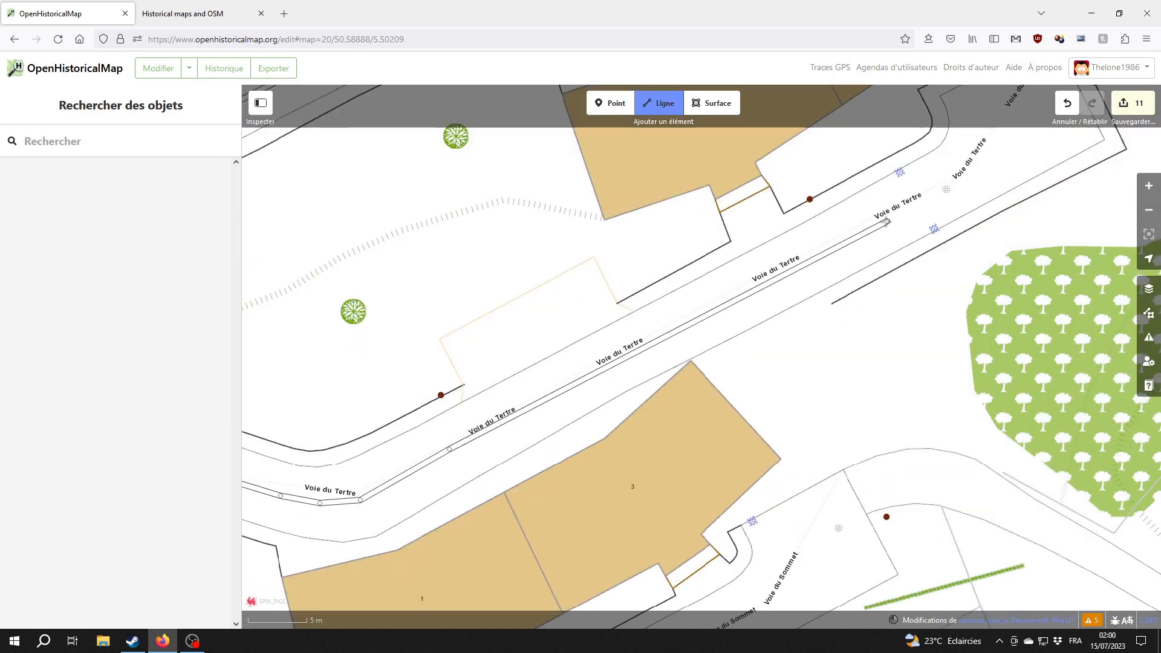
key(b)
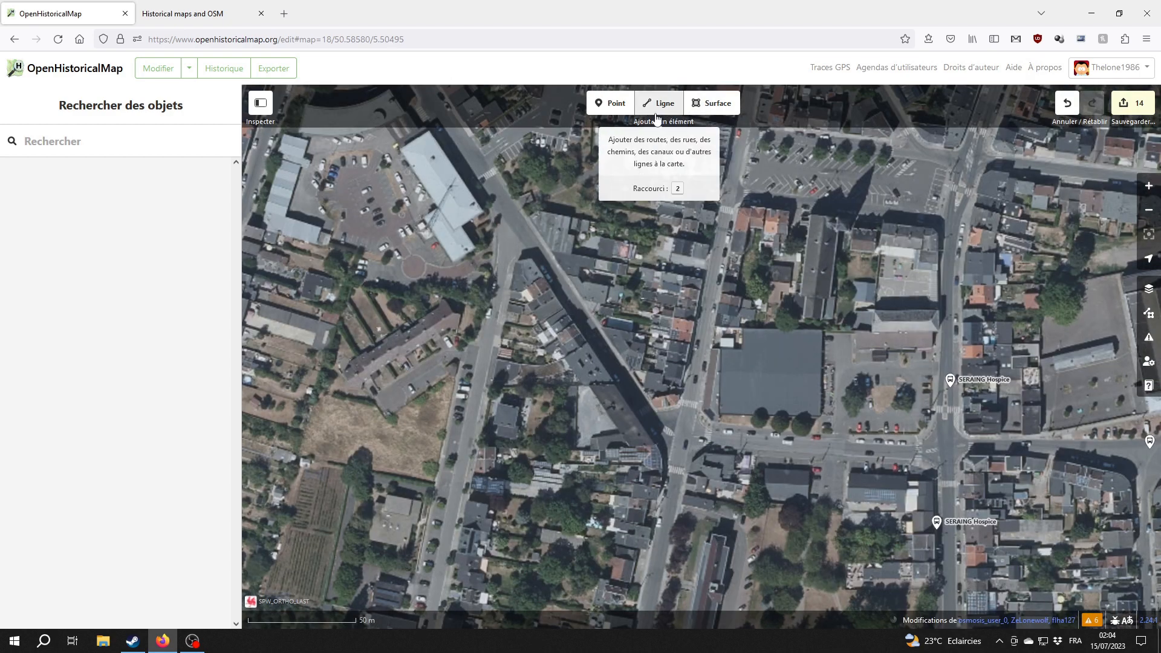
Step: Draw a residential road along Rue de la Bouteille from near Rue de Rotheux northwest past Rue du Croupet and Rue de l'Aviation
click(660, 102)
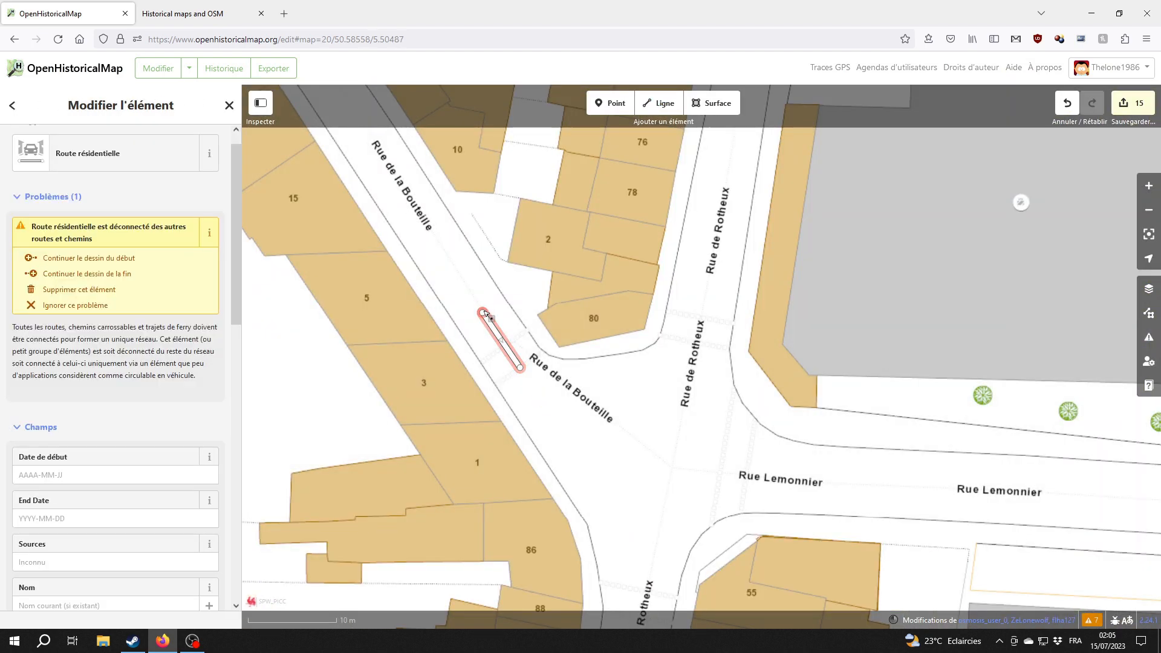
key(2)
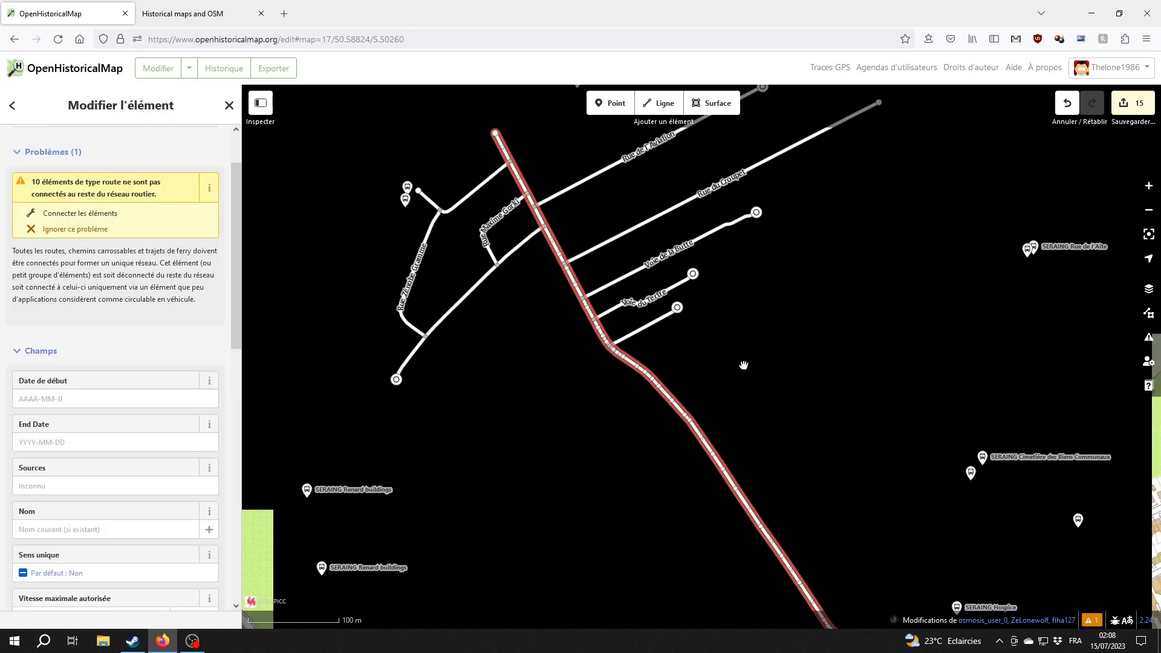
scroll(759, 411, down, 2)
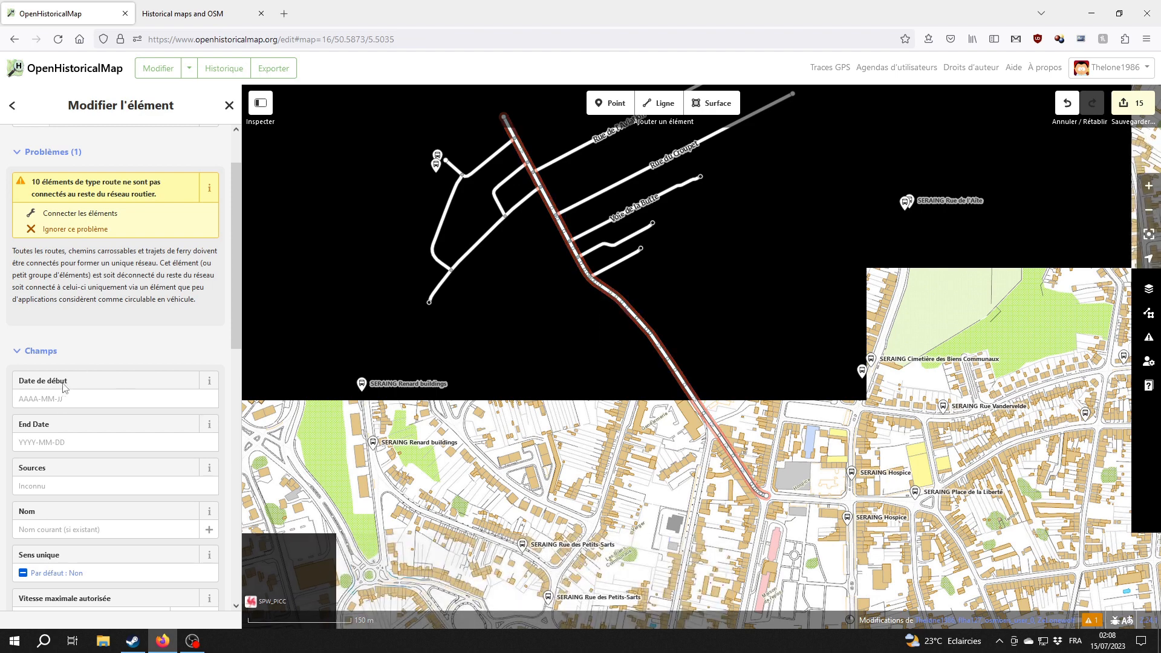
click(654, 284)
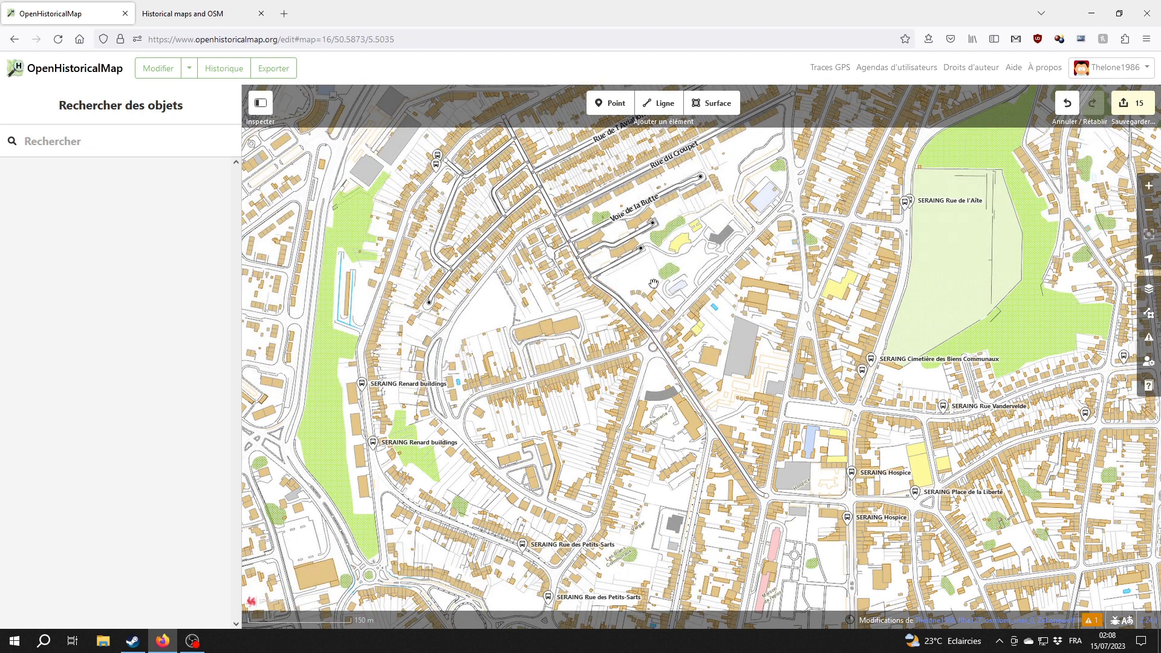
Step: Undo the last two edits
drag(654, 284, 680, 315)
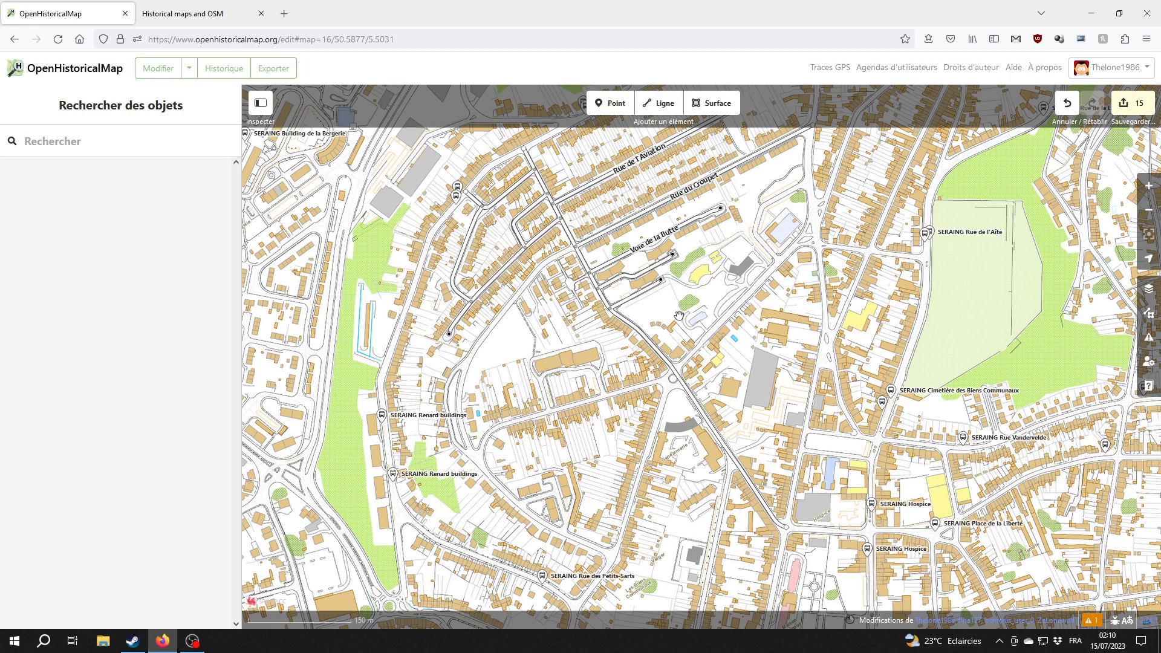
key(ctrl+z)
key(ctrl+z)
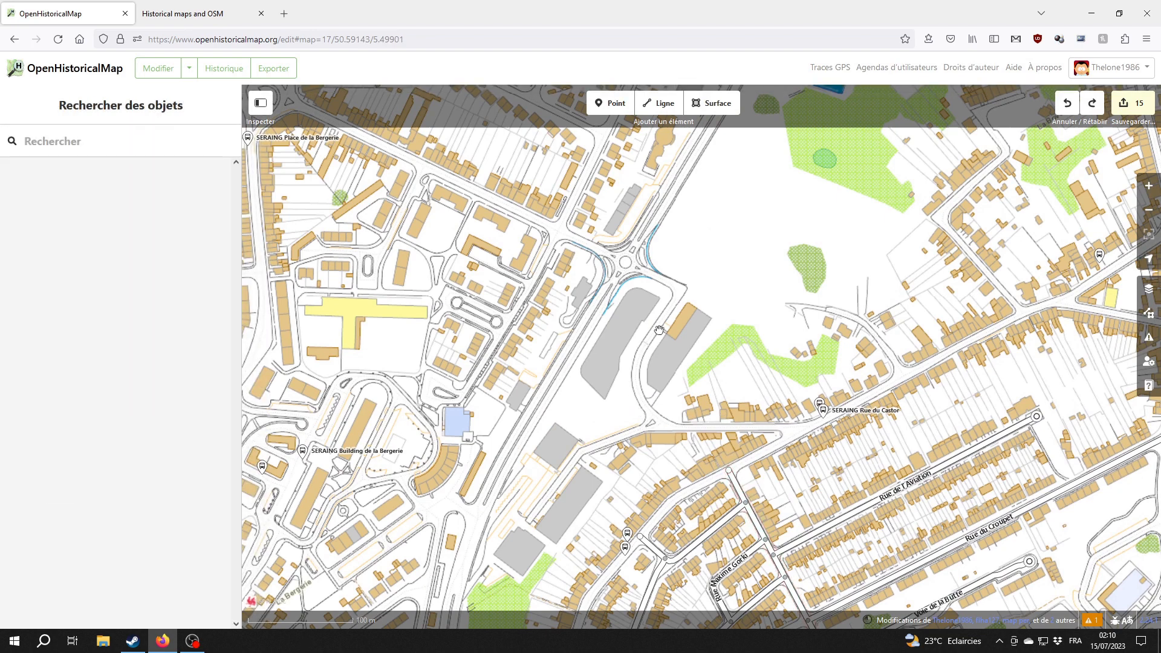
drag(670, 278, 809, 389)
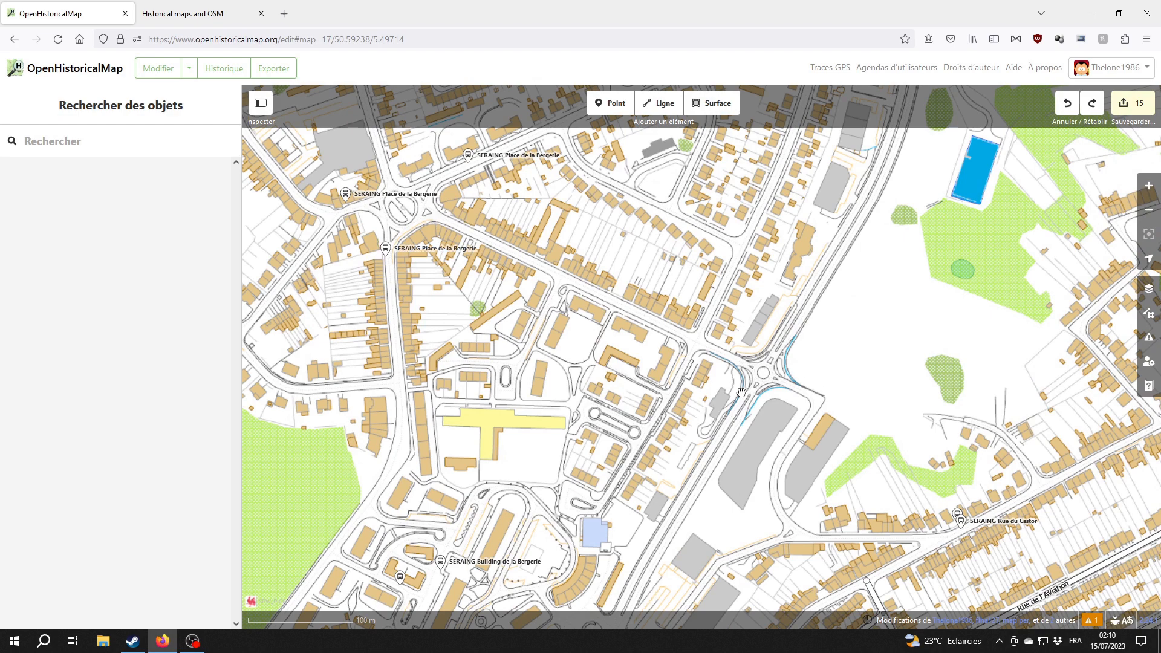
Step: Switch to the Historical maps and OSM viewer and display Vandermaelen (1846-1854, WAL) for the area around Boulevard Pasteur
click(191, 11)
scroll(569, 324, down, 2)
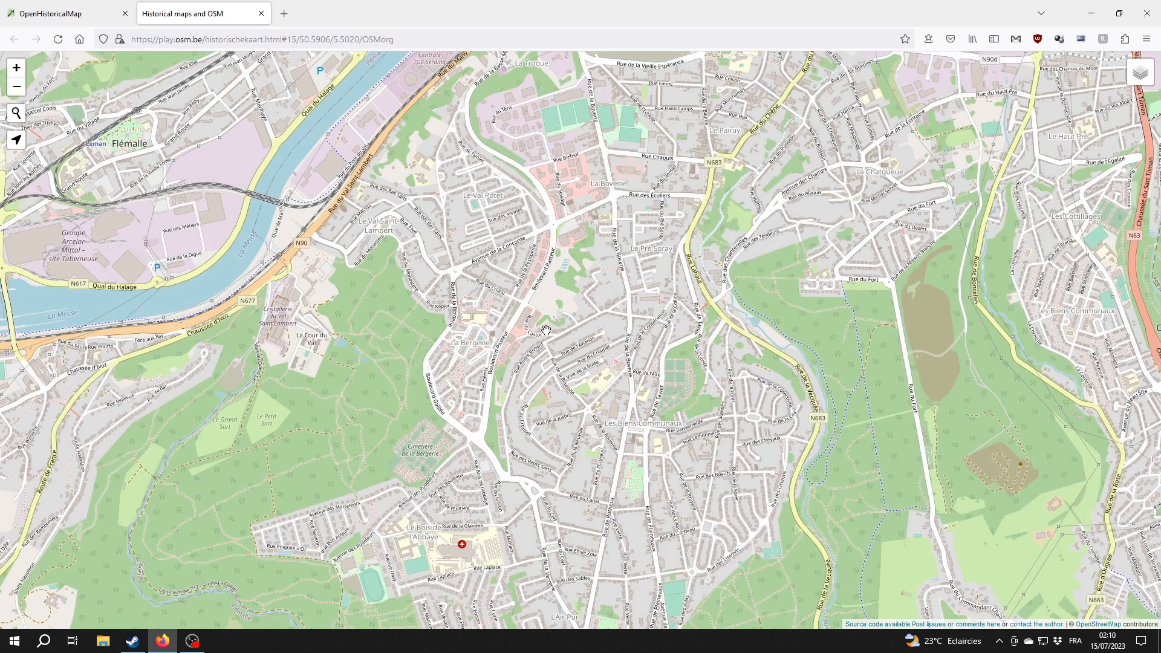
scroll(552, 304, up, 2)
drag(552, 303, 719, 356)
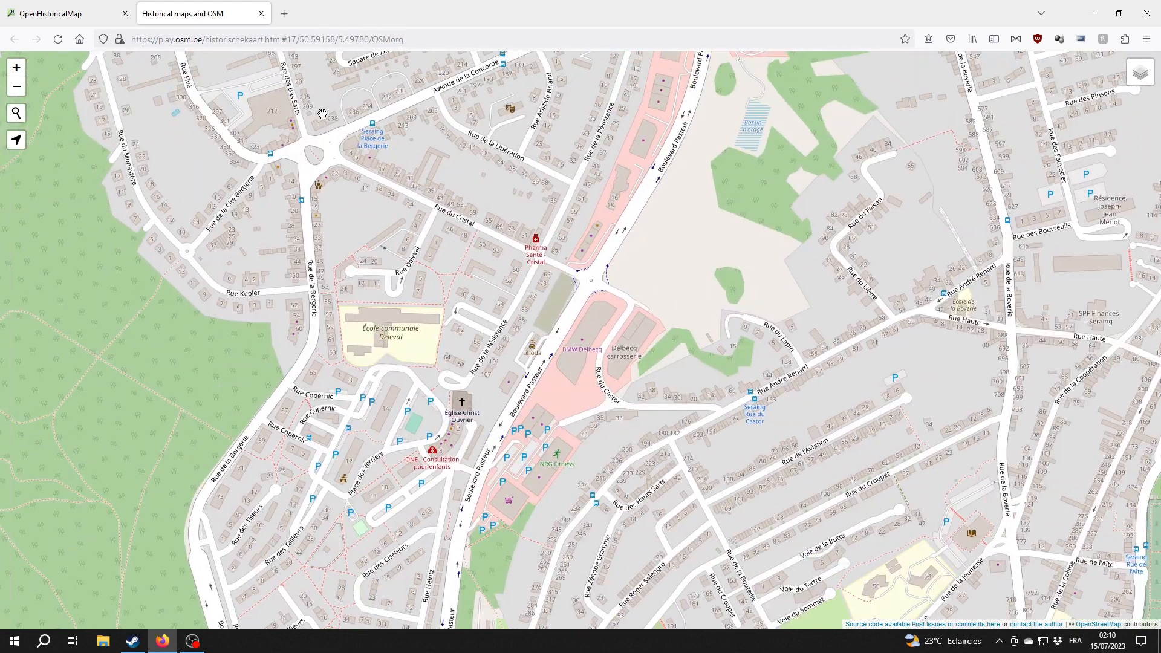
mouse_move(1138, 73)
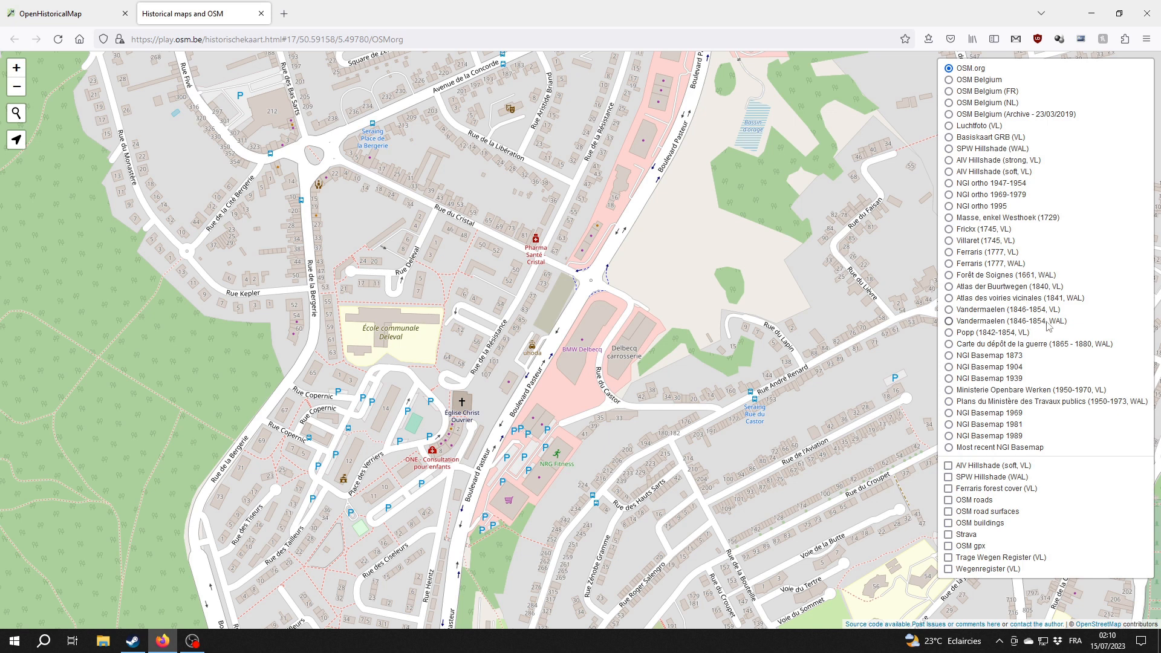
click(1043, 321)
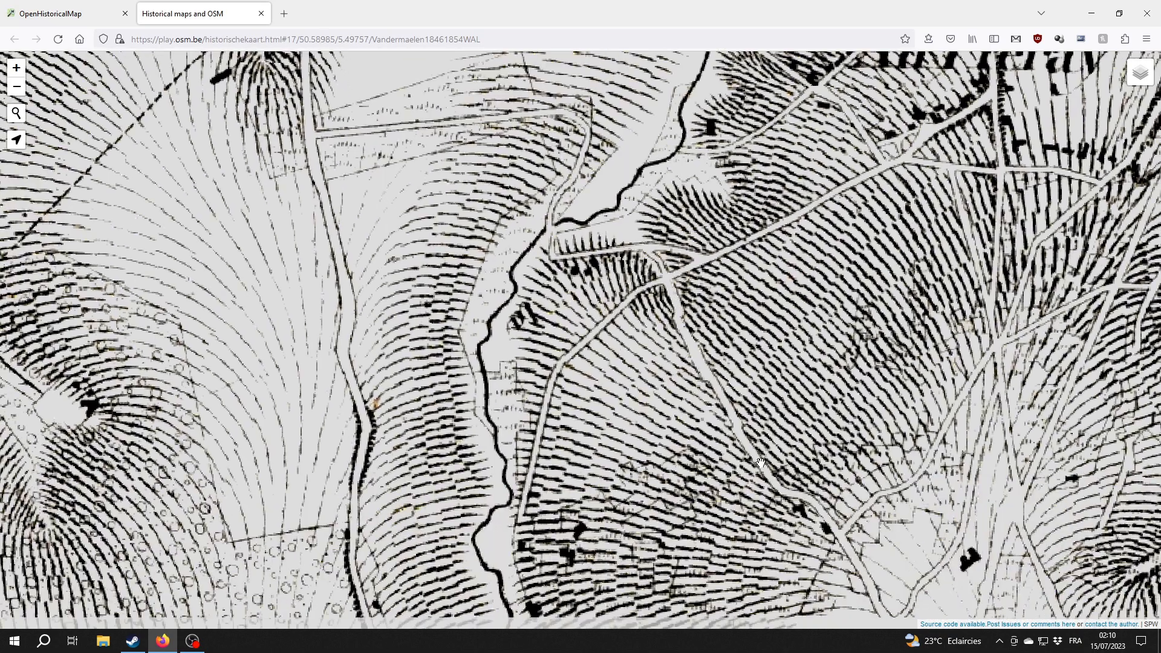
Step: Compare the course of Rue de la Bouteille on the Vandermaelen map with the OSM.org map, including the roads to its northwest
drag(761, 463, 636, 293)
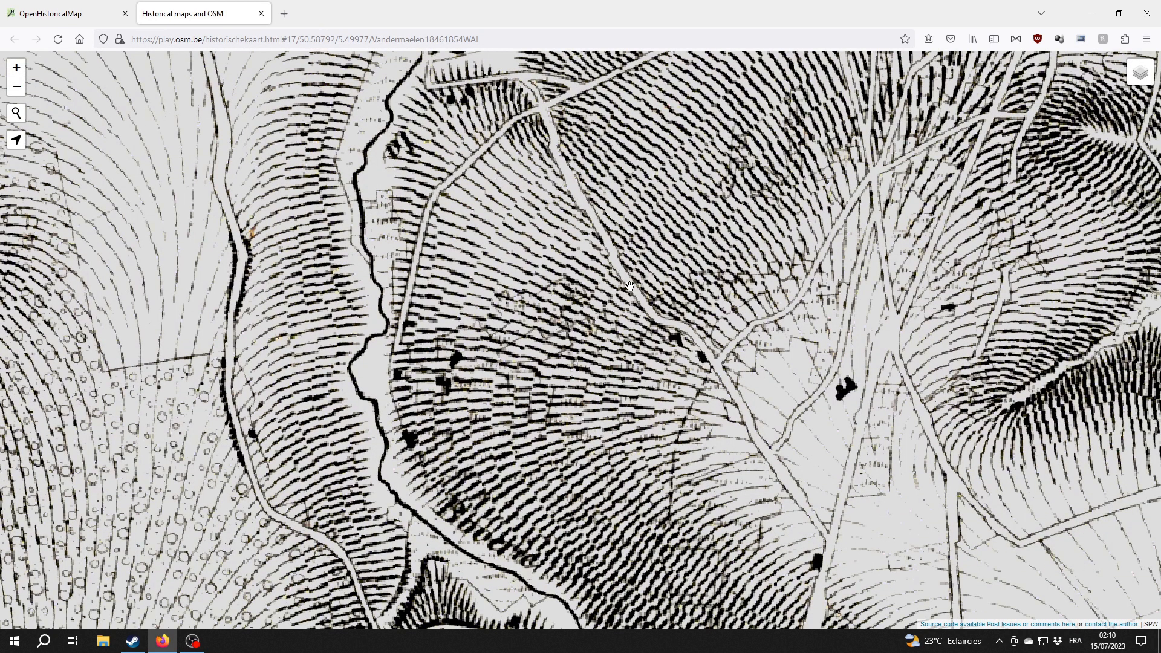
drag(778, 453, 688, 295)
drag(637, 264, 653, 395)
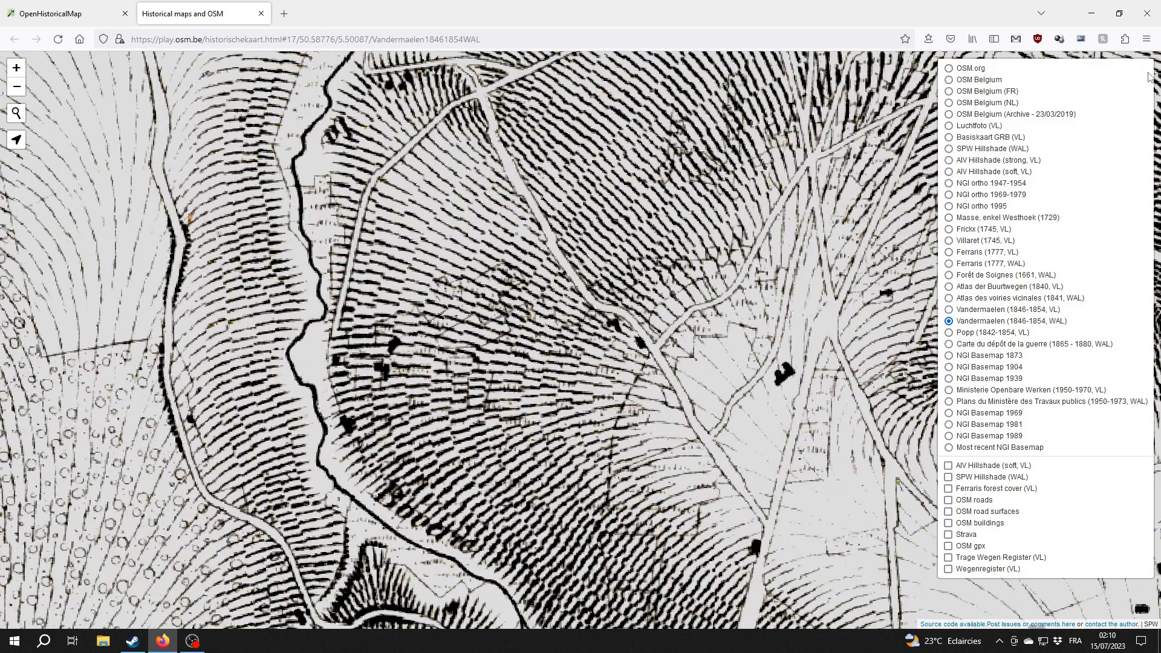
click(975, 70)
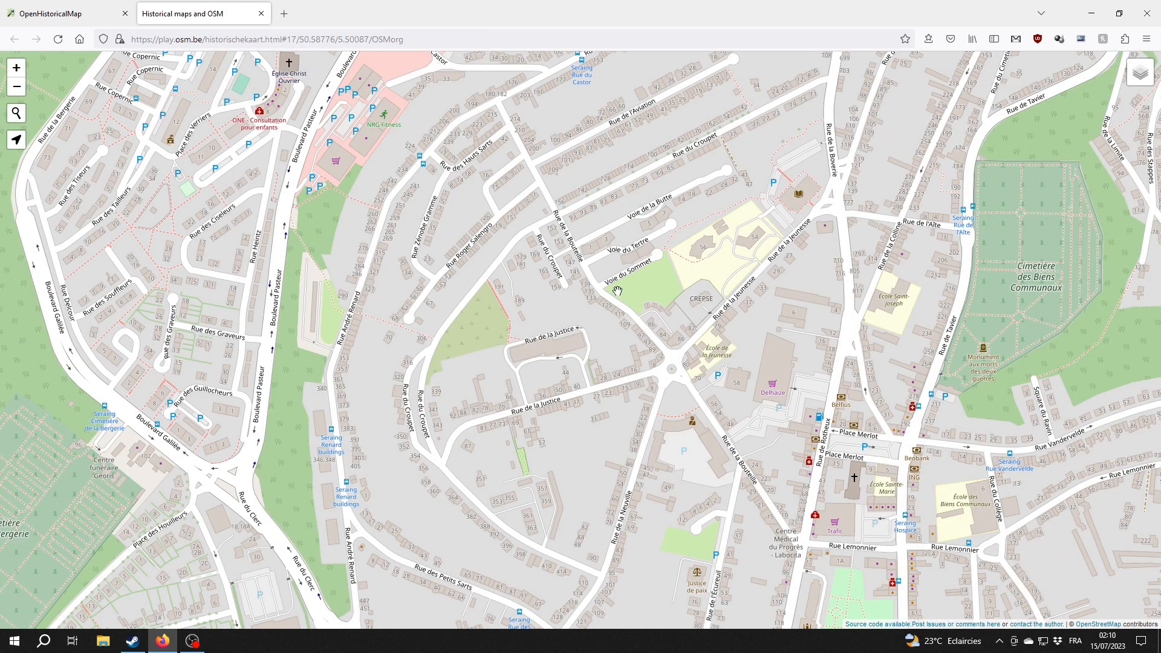
mouse_move(1148, 74)
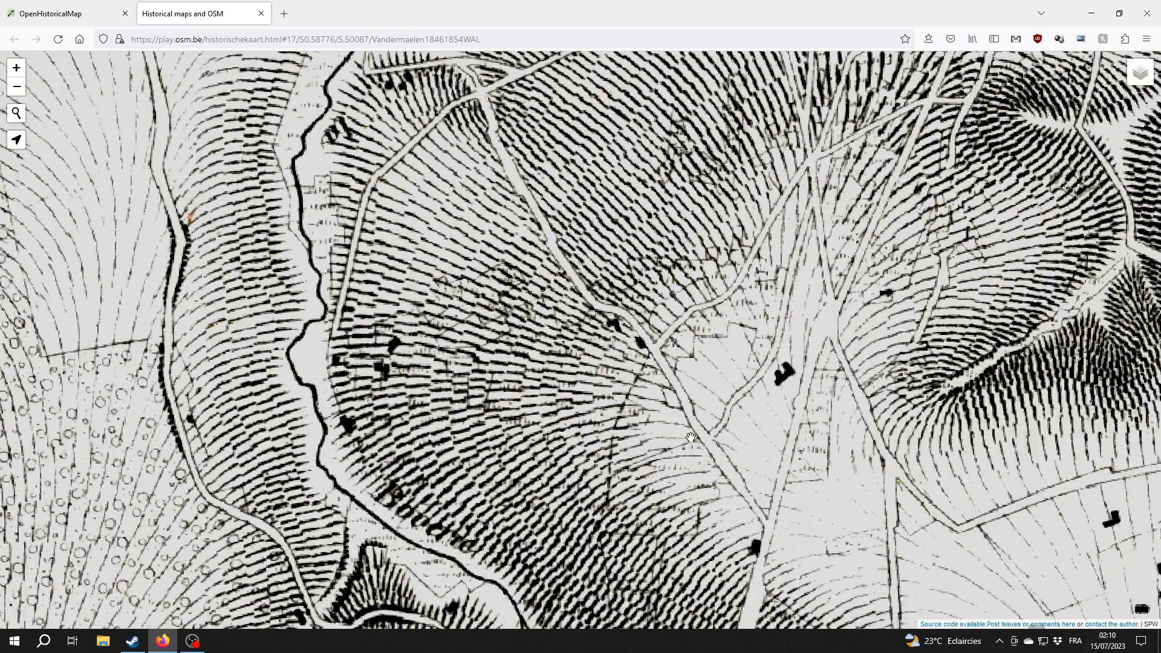
drag(565, 209, 716, 432)
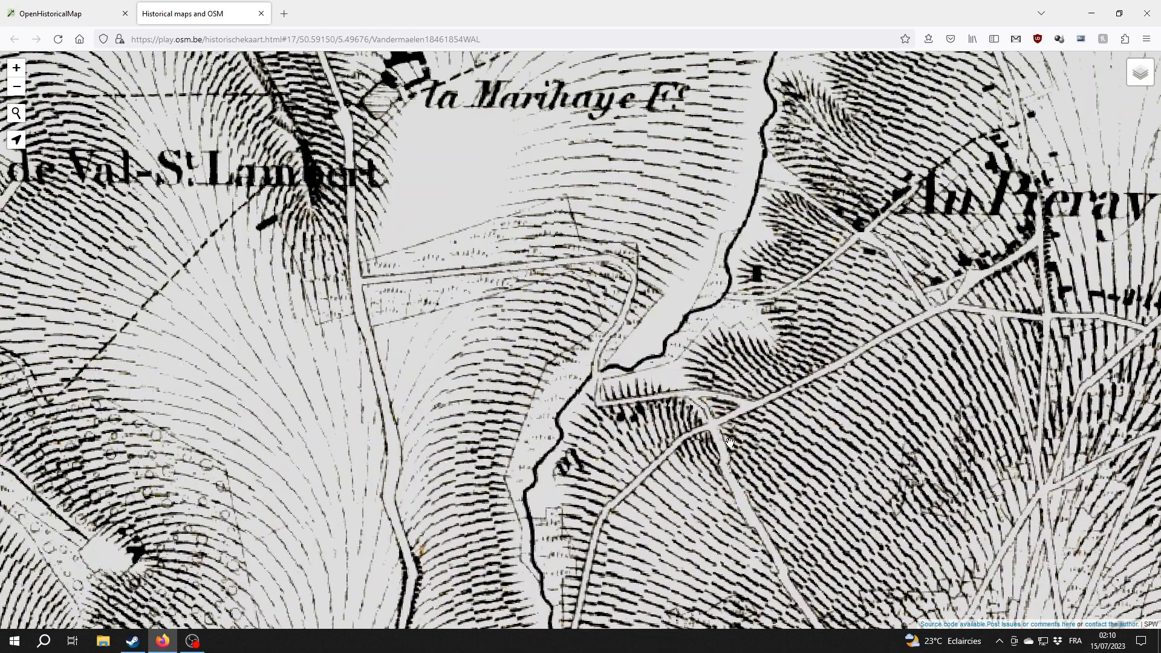
drag(617, 297, 629, 353)
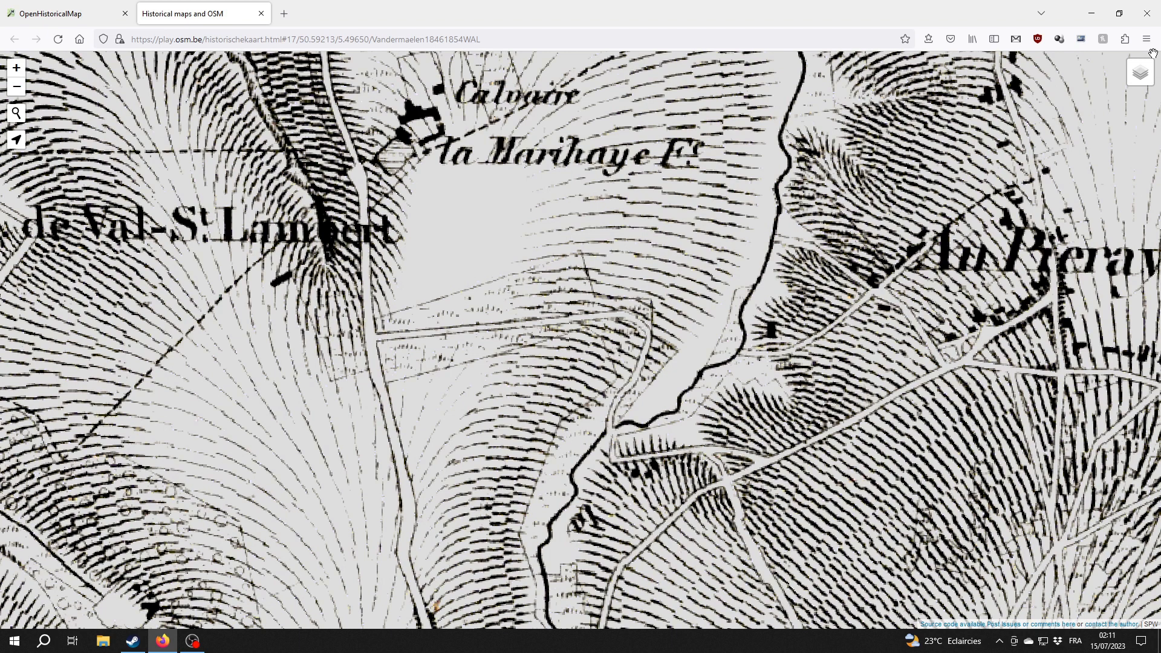
Step: Compare the old road between Rue de la Bergerie and Rue du Castor on the Vandermaelen map with today's OSM.org streets
mouse_move(1141, 72)
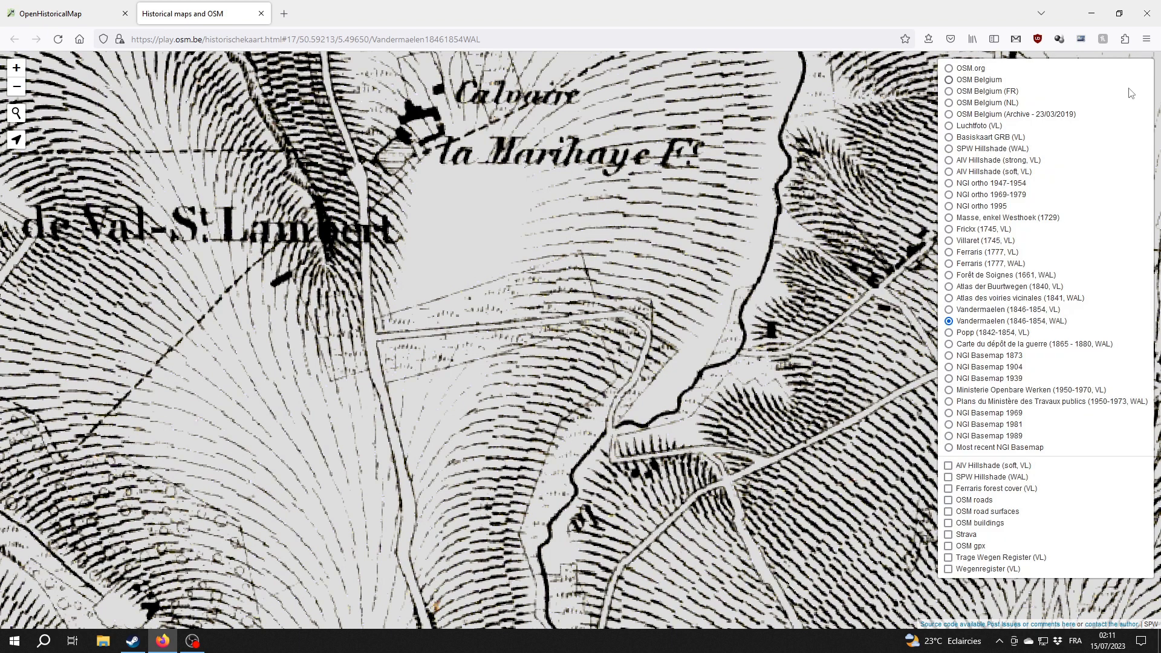
click(979, 70)
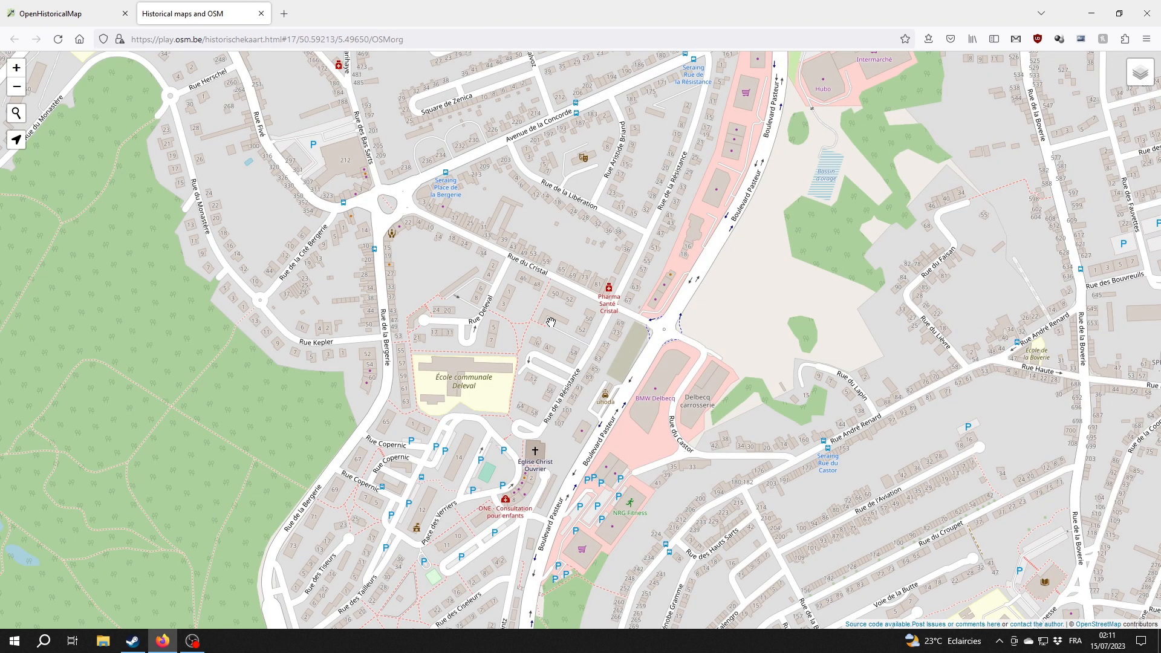
mouse_move(1138, 80)
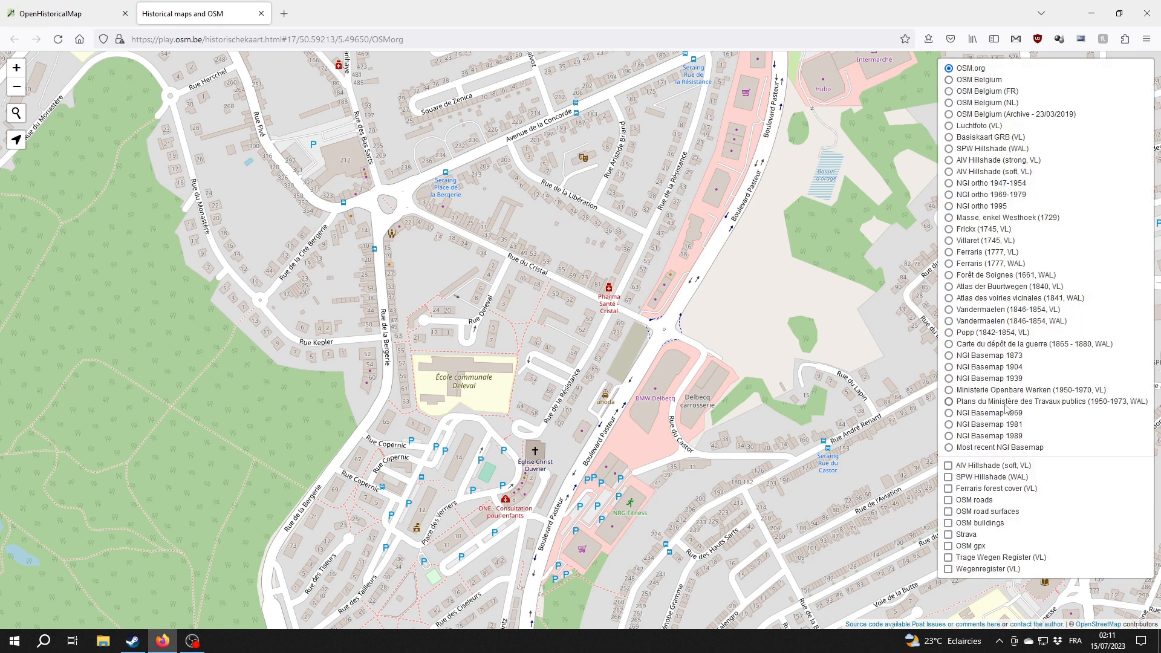
click(1009, 322)
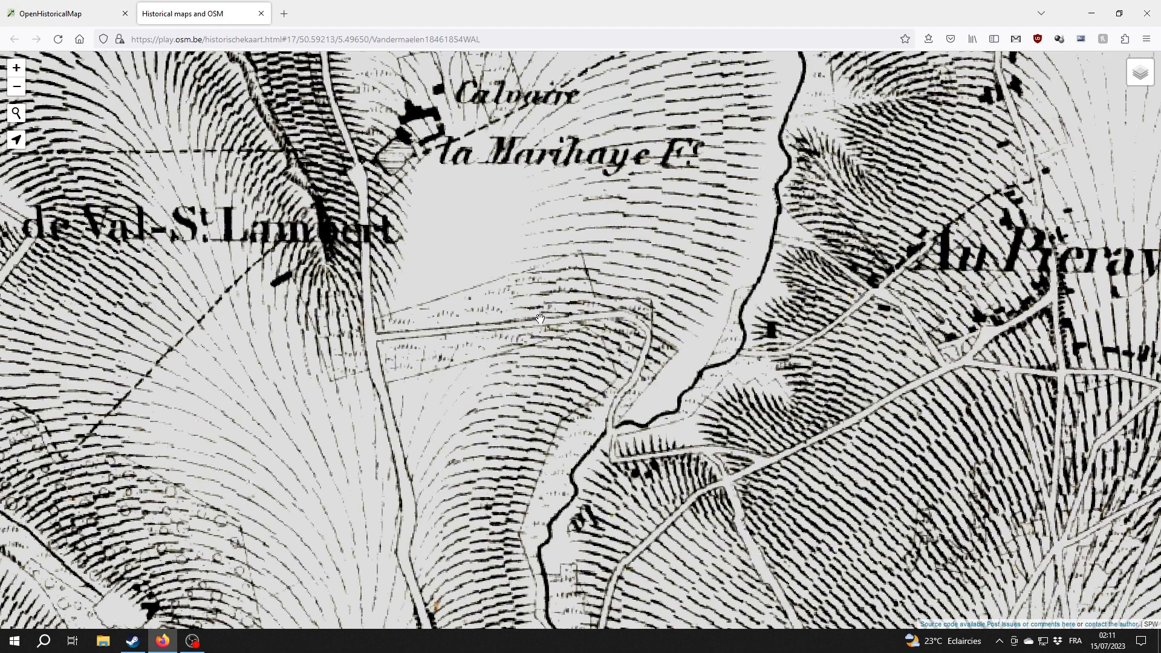
mouse_move(1140, 73)
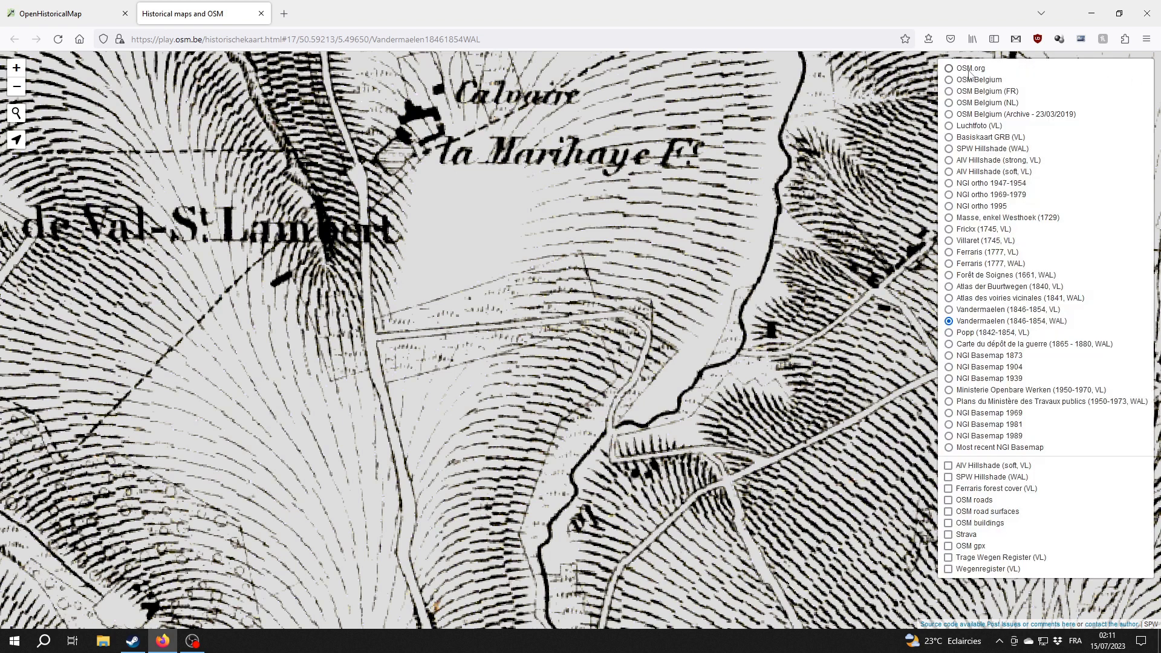
click(969, 70)
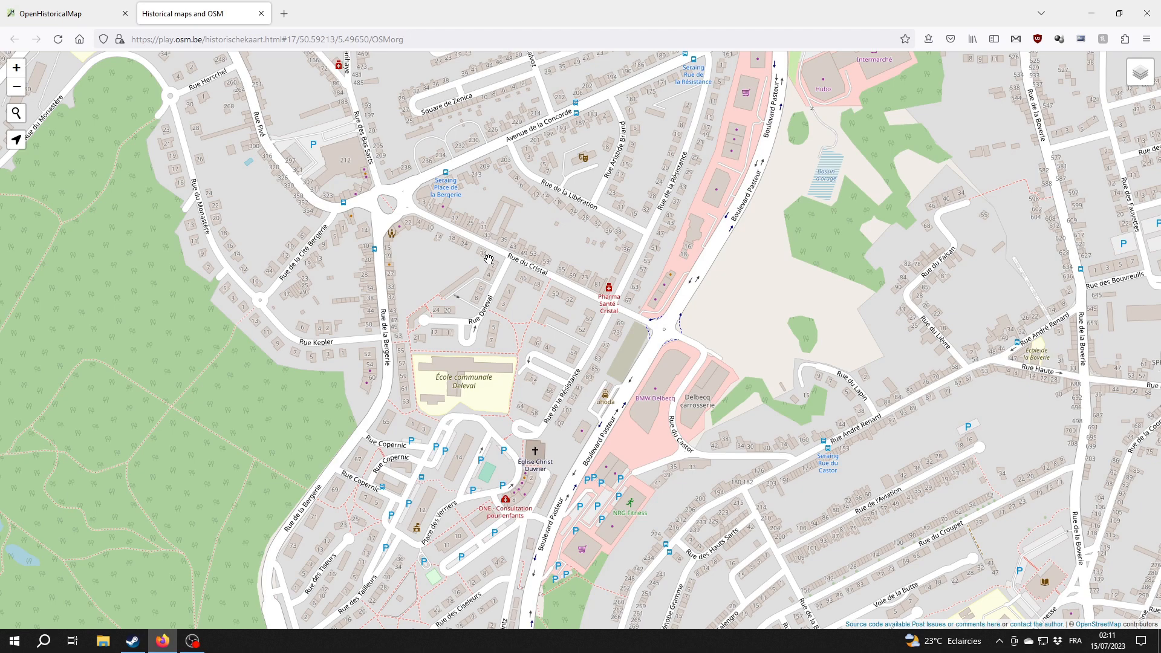
drag(695, 450, 577, 381)
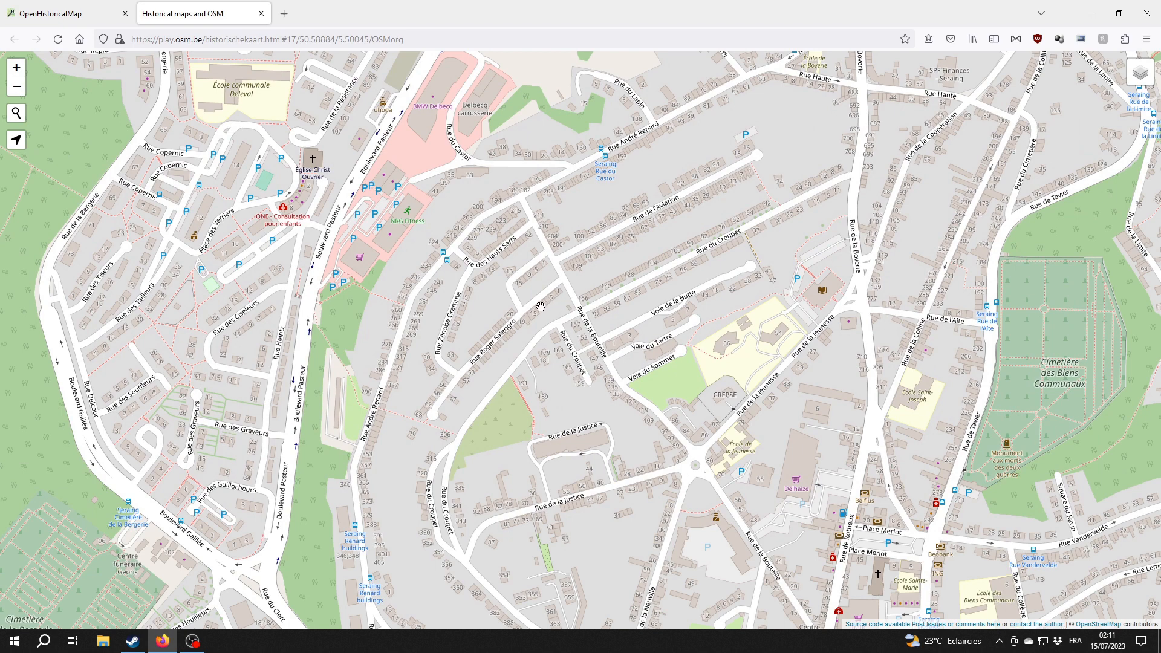
Step: Compare the area around Boulevard Pasteur and Rue du Castor in the OpenHistoricalMap editor with the Vandermaelen map in the Historical maps viewer
click(41, 14)
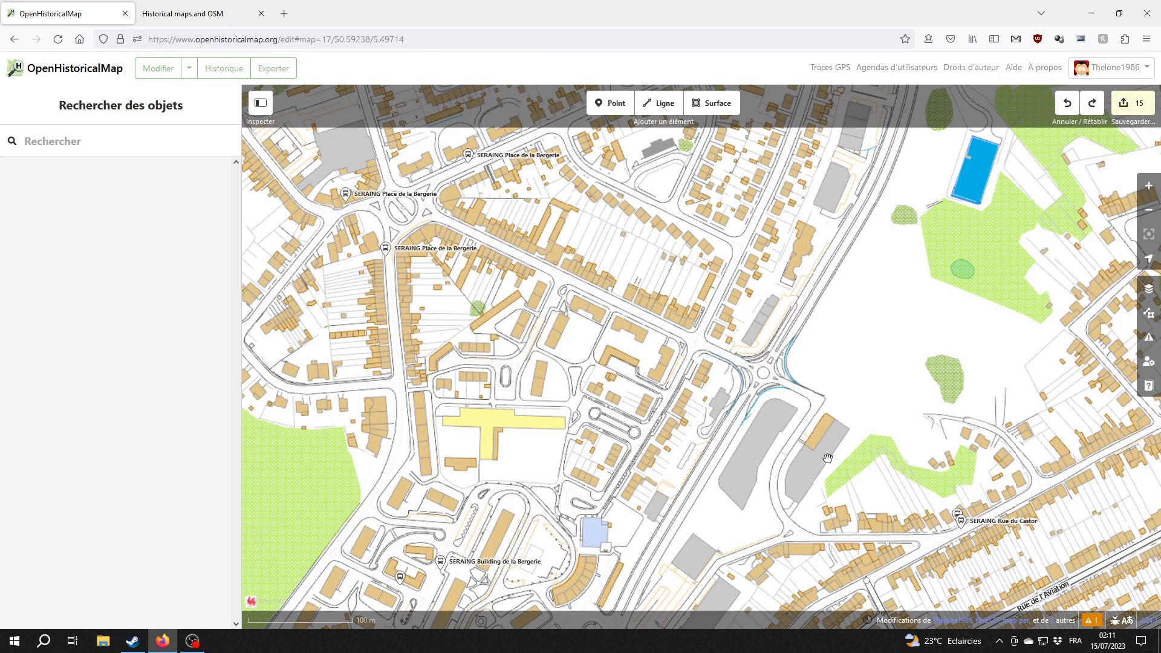
drag(828, 459, 704, 234)
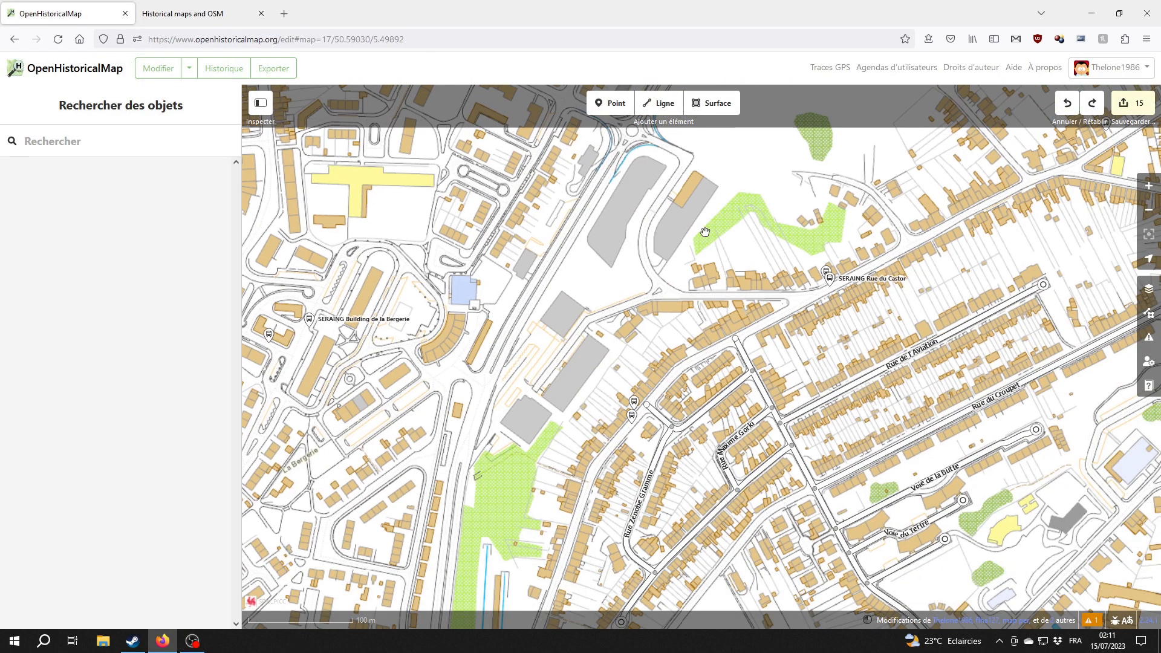
key(ctrl+Tab)
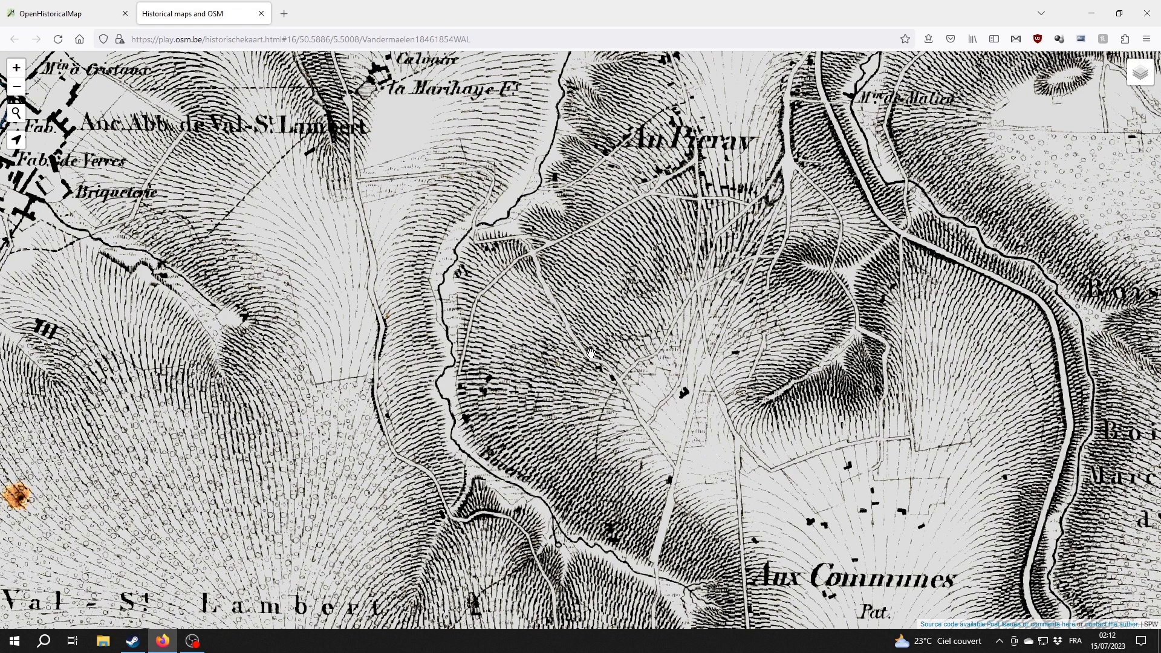
mouse_move(1140, 72)
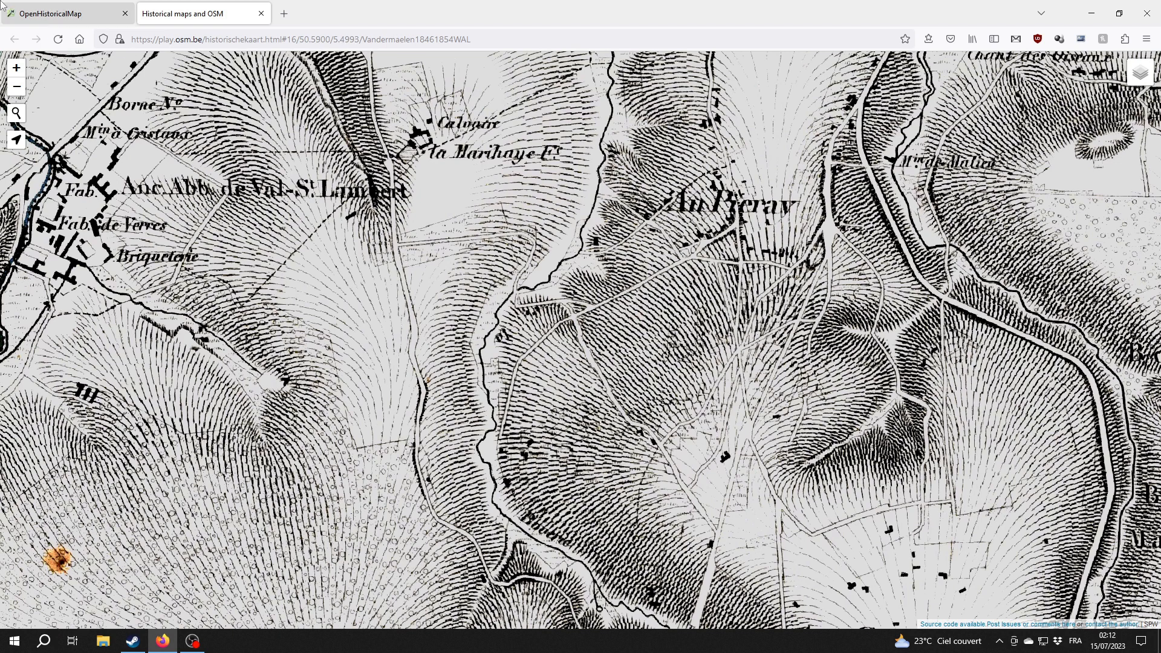
click(66, 13)
drag(585, 400, 599, 477)
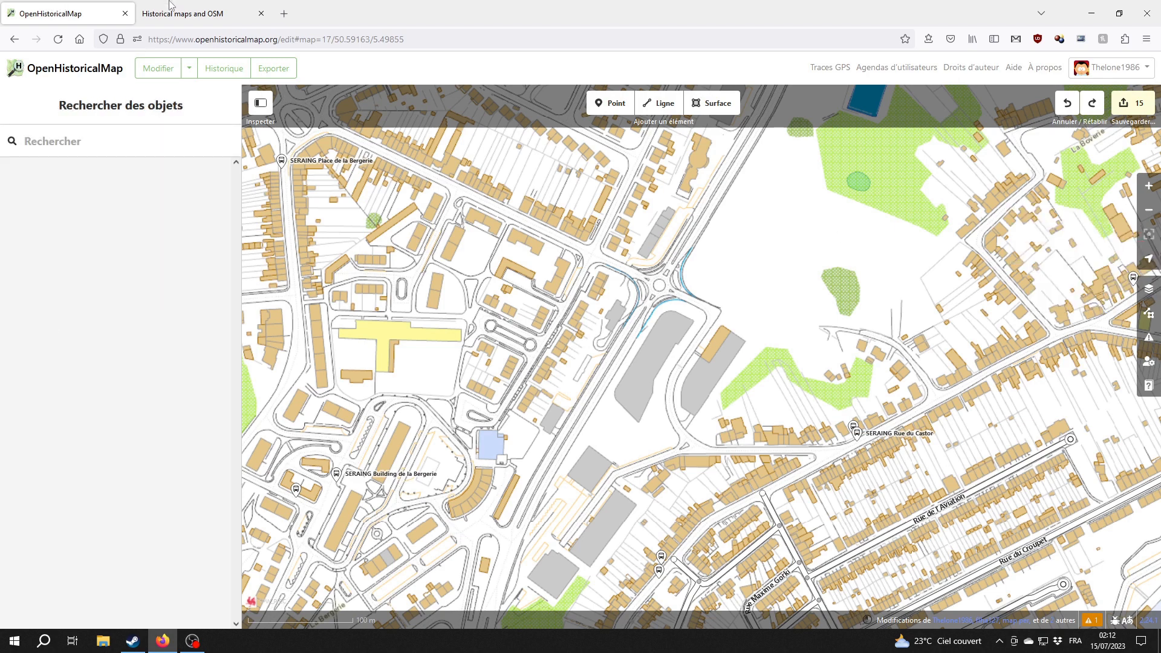
click(186, 15)
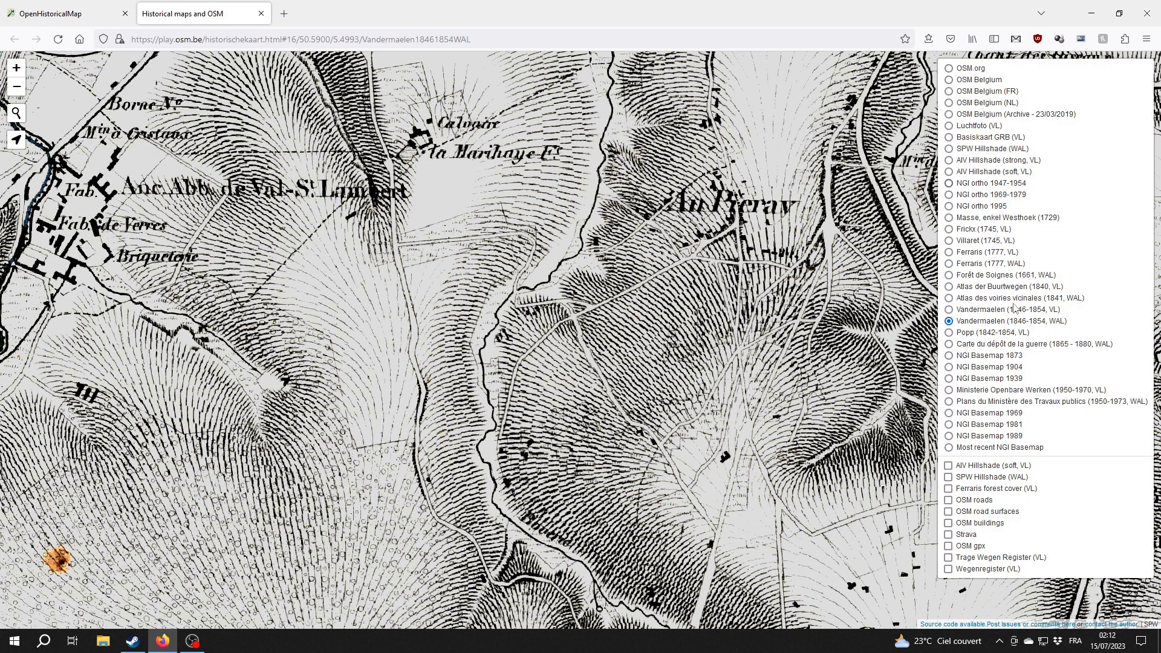
Step: Display the Ferraris (1777, WAL) map and trace the old roads from Val St Lambert and Boverie southwards
click(996, 263)
drag(462, 271, 562, 500)
drag(459, 274, 481, 359)
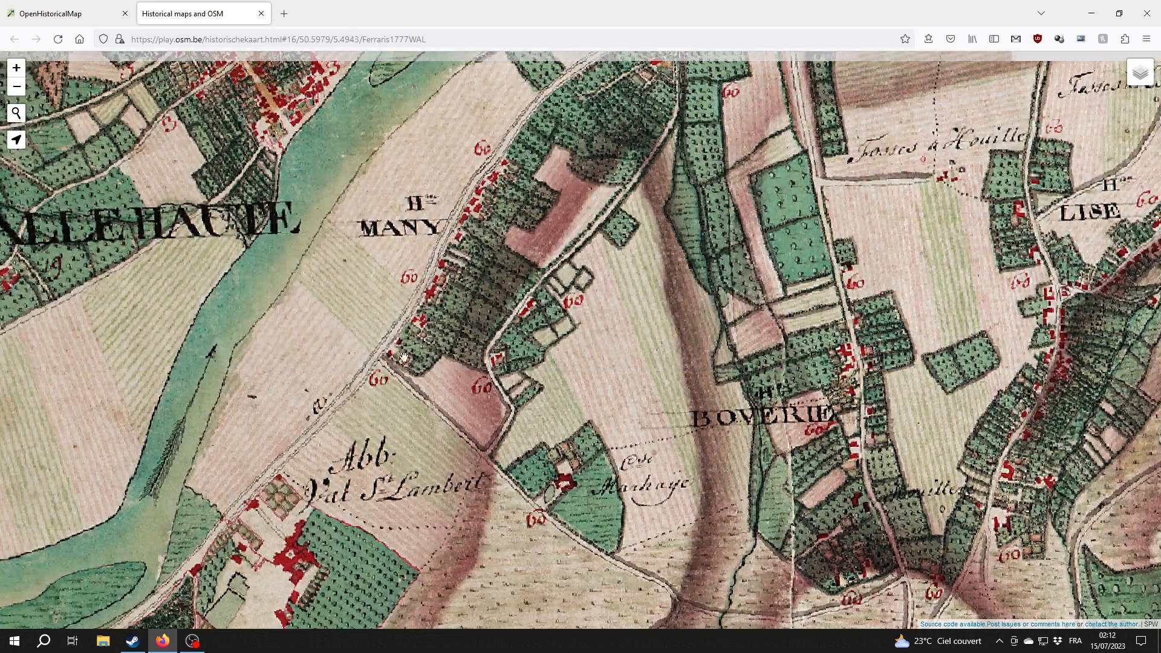
drag(724, 535, 608, 257)
drag(664, 452, 592, 283)
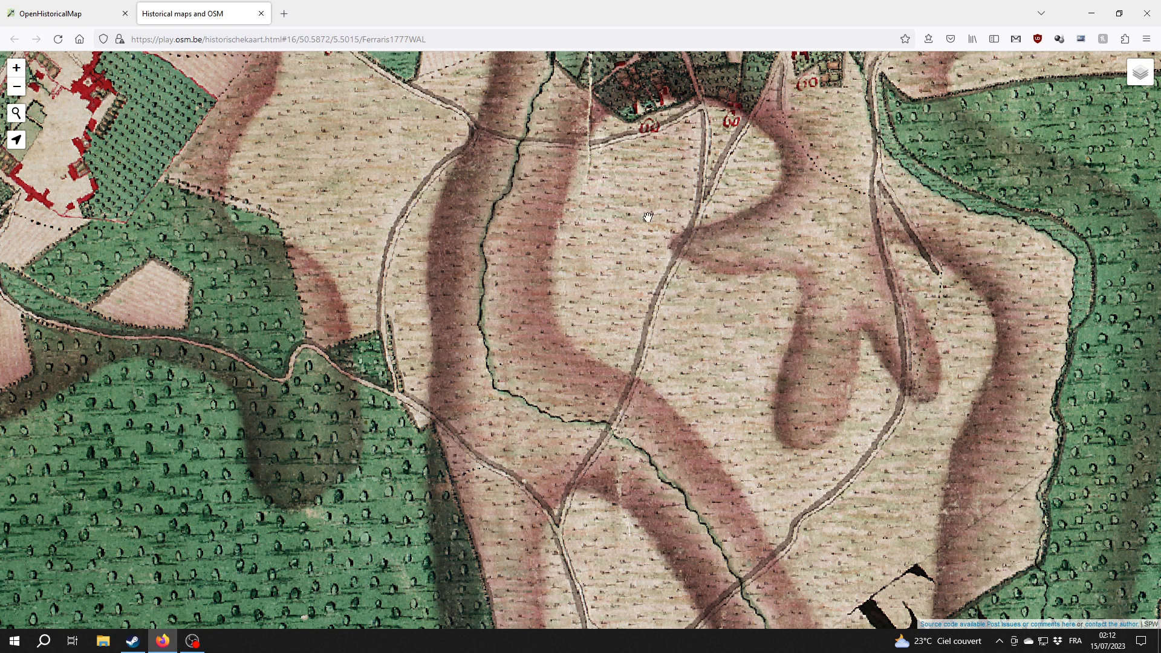
Step: Check the same roads on the Vandermaelen (1846-1854, WAL) and Atlas des voiries vicinales (1841, WAL) maps
mouse_move(1140, 74)
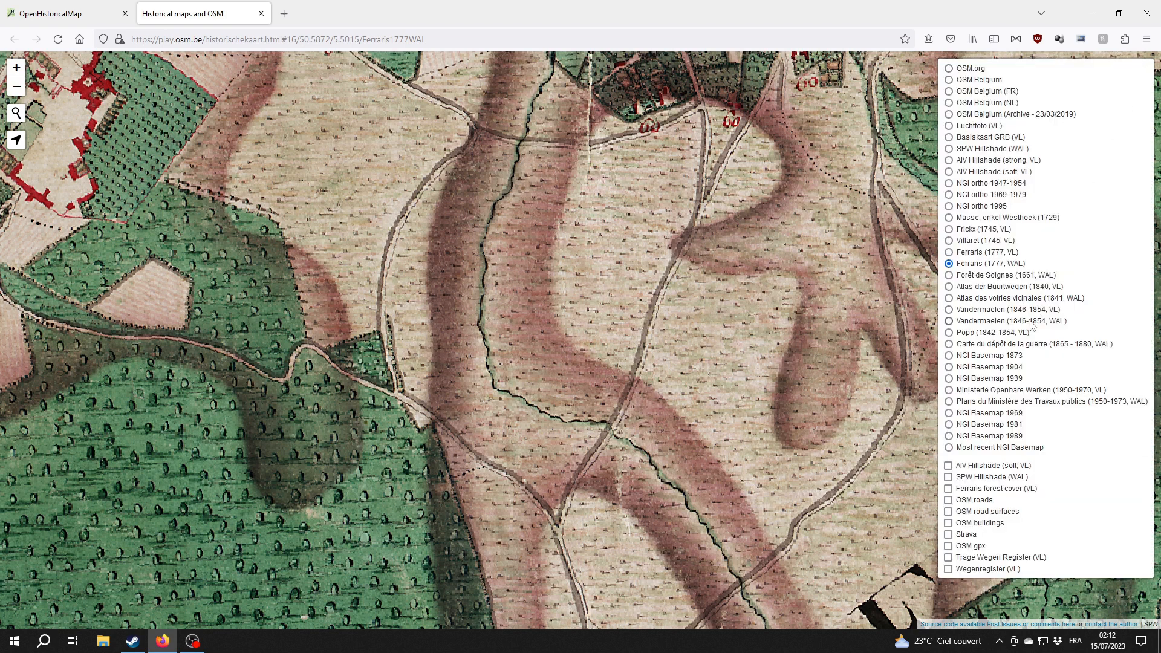
click(1033, 325)
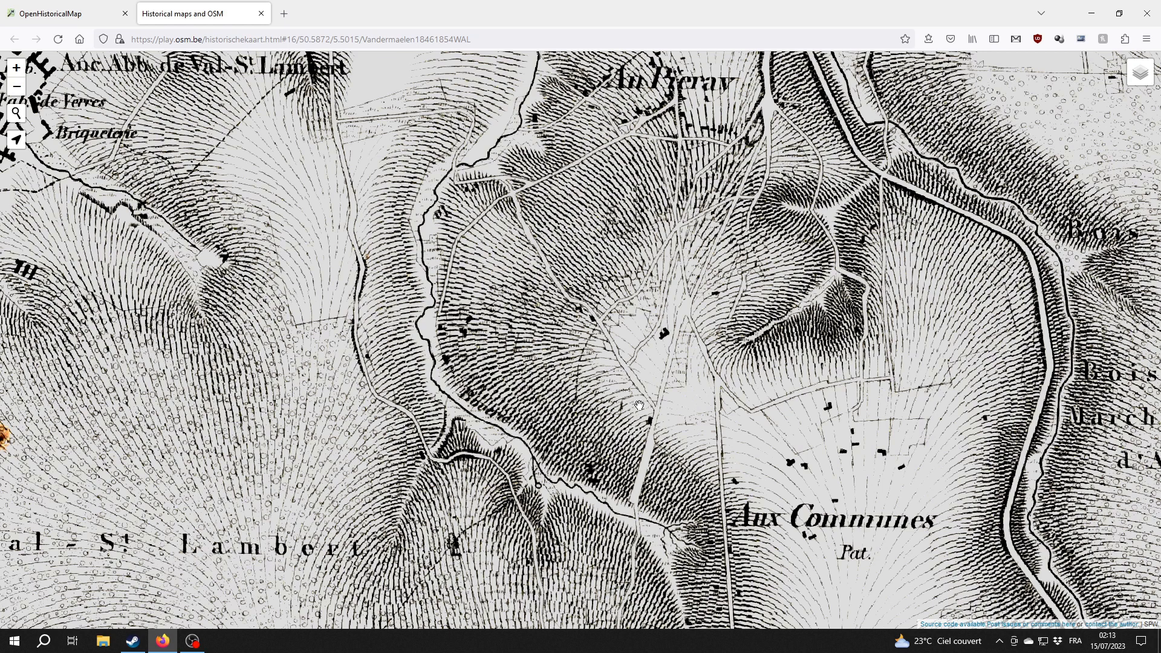
mouse_move(1139, 74)
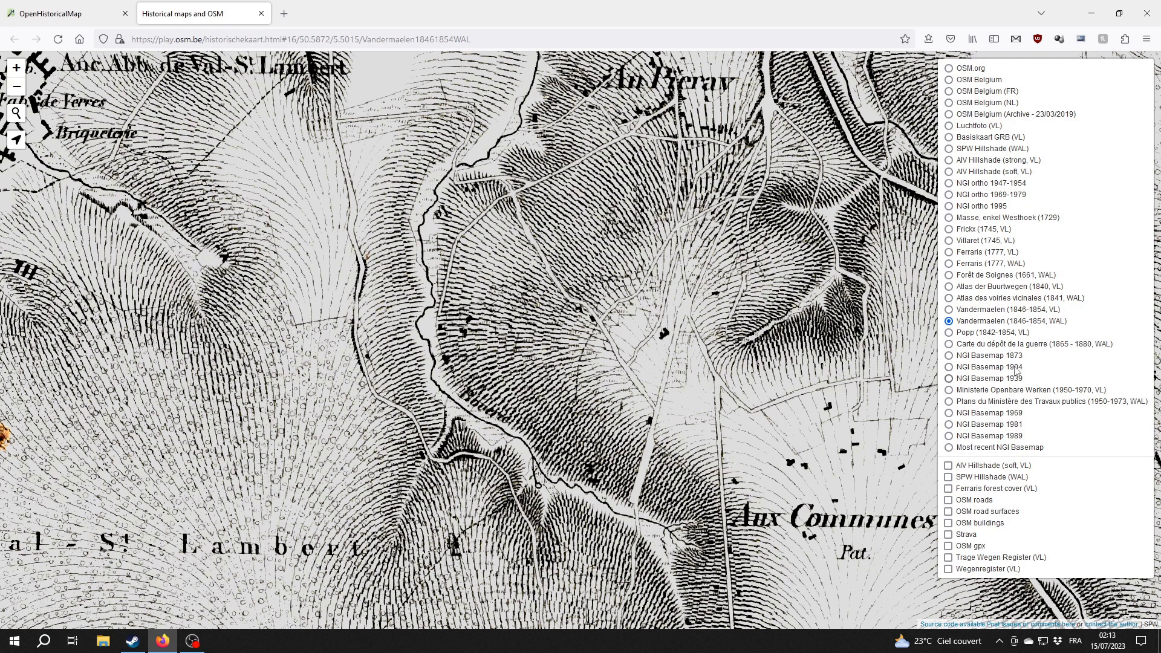
click(1000, 299)
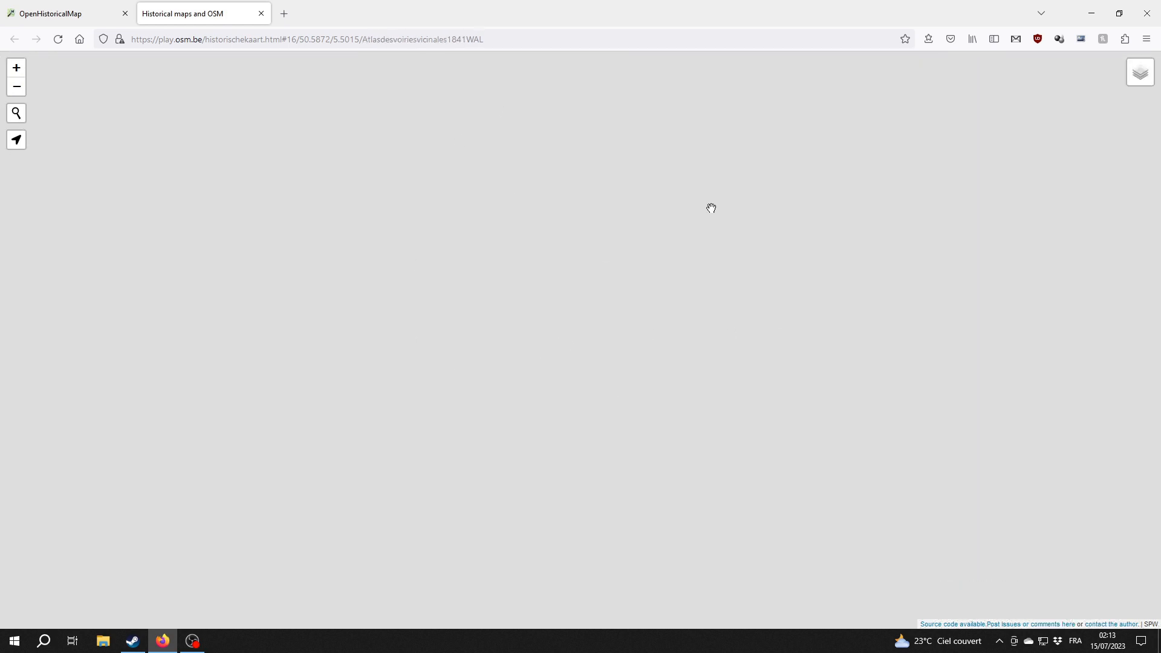
mouse_move(1143, 84)
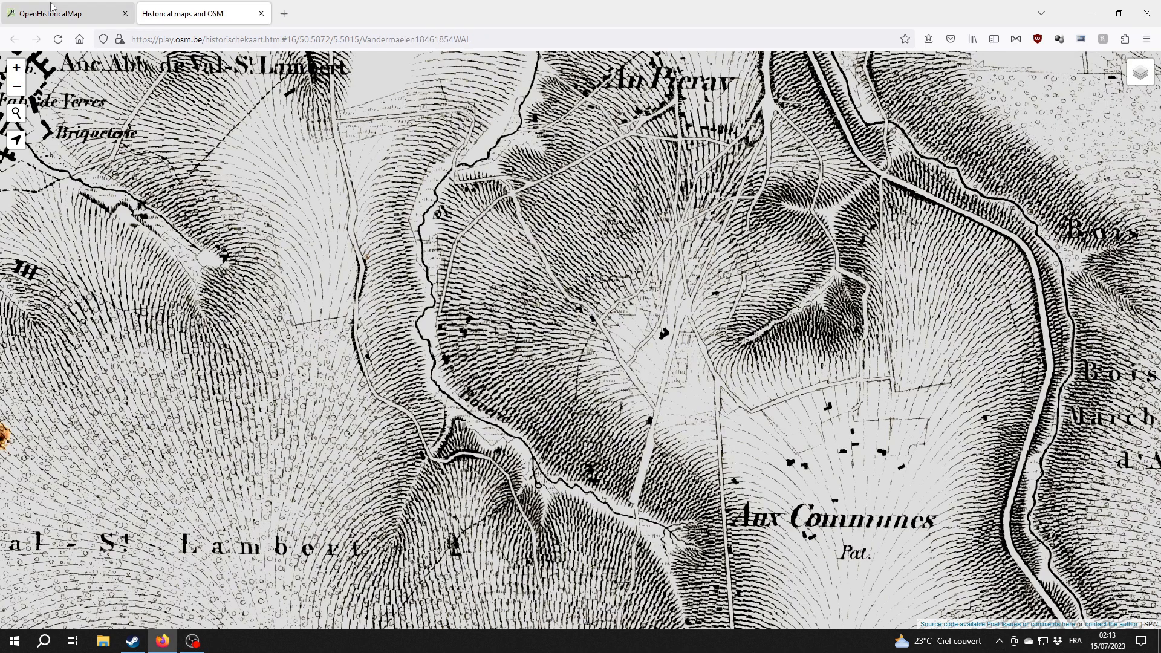
Step: Return to the OpenHistoricalMap editor and set the start date of the unnamed road along Rue de la Bouteille to 1841
click(66, 13)
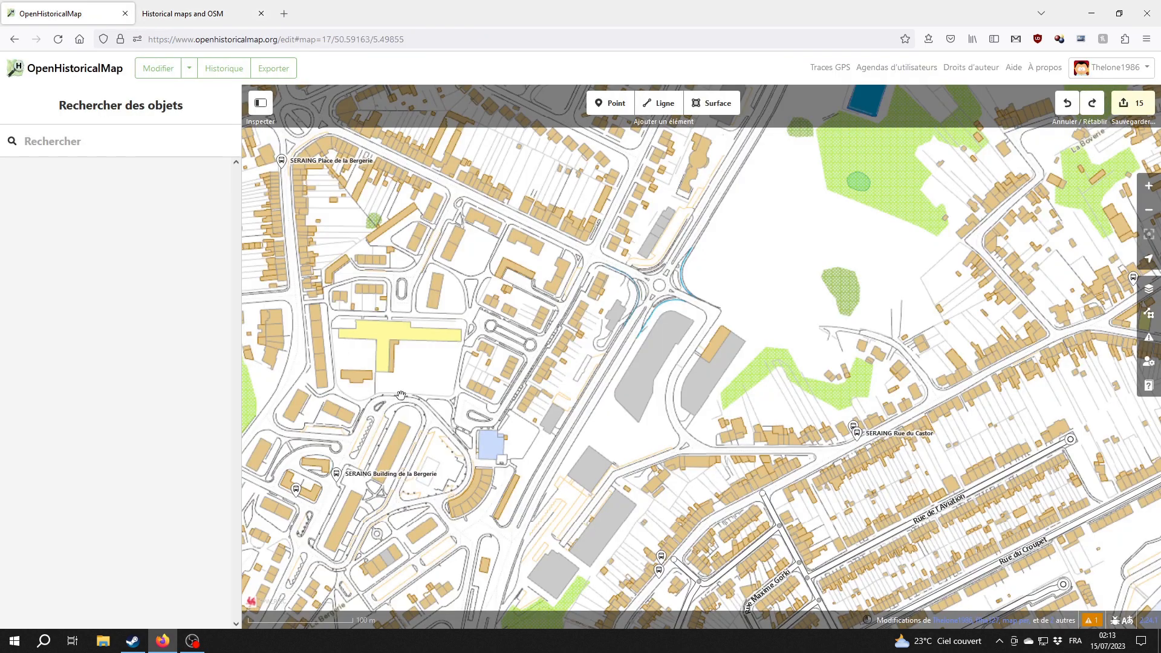
drag(696, 502, 666, 255)
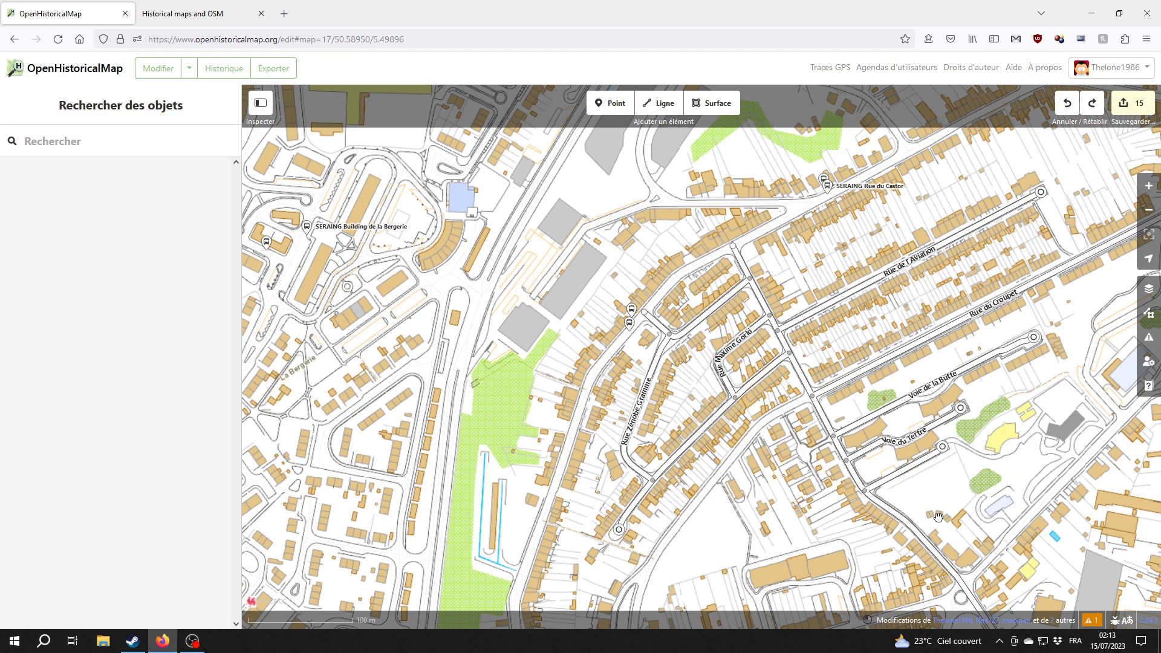
click(918, 536)
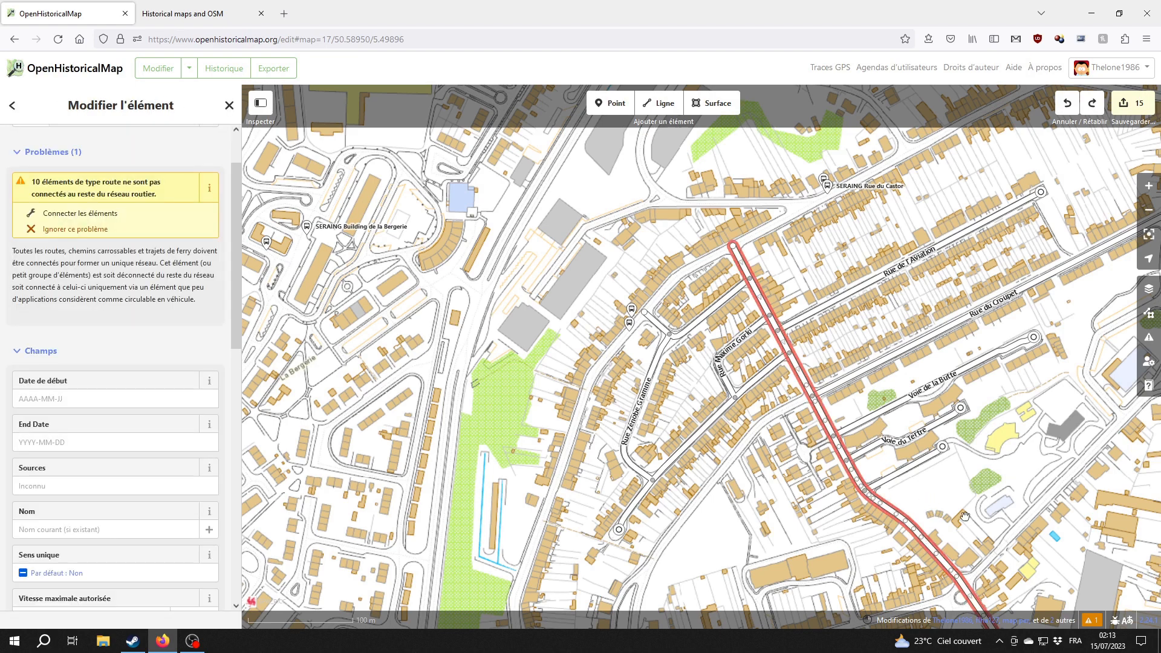
drag(964, 516, 744, 357)
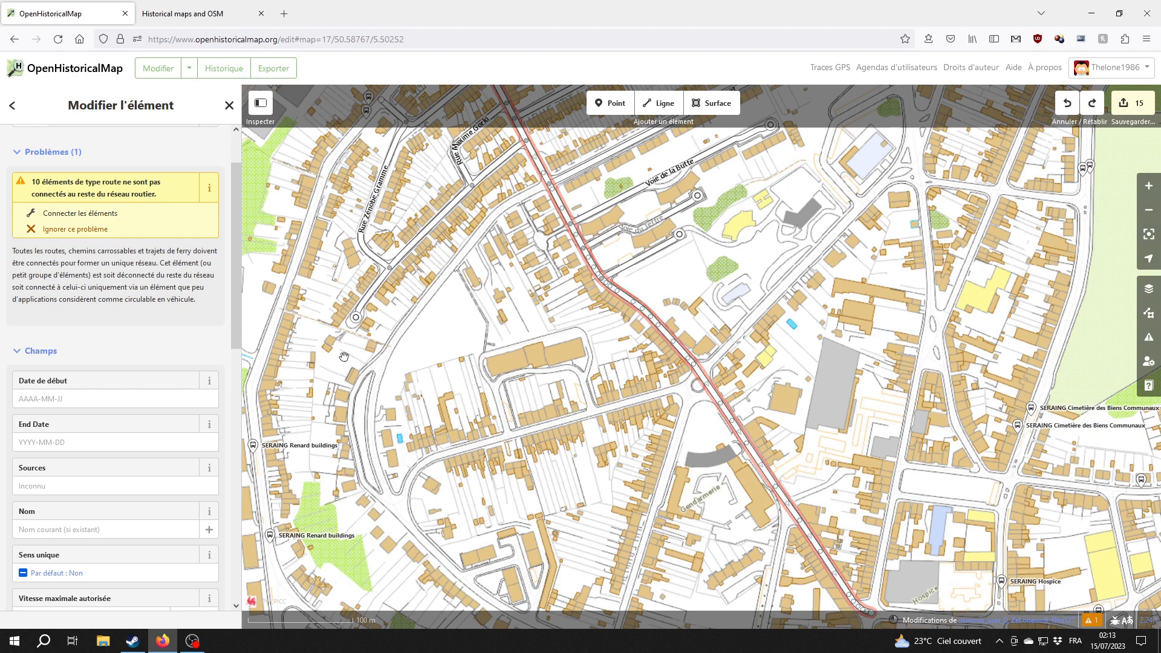
click(215, 399)
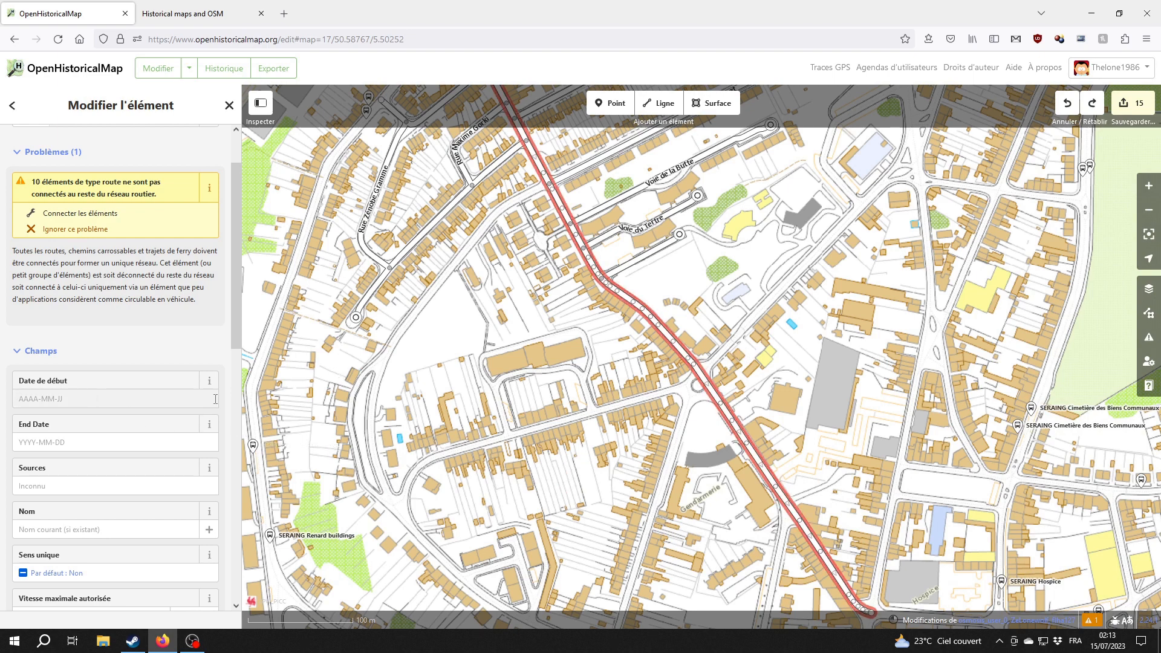
text(1841)
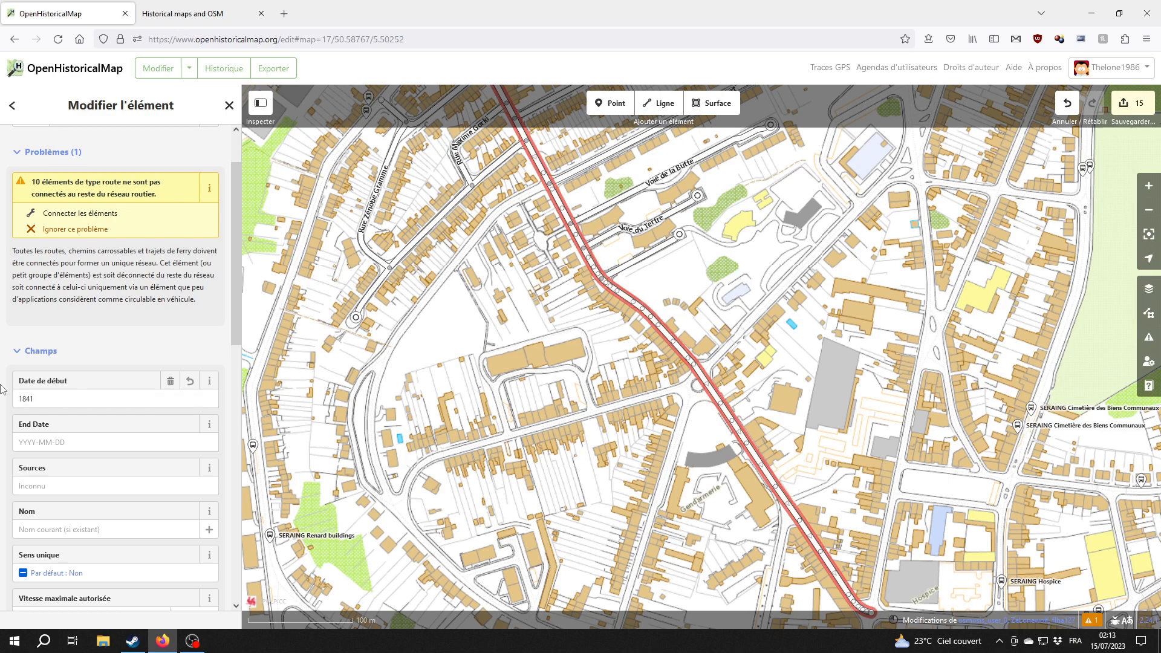
Step: Create a new parent relation containing the selected road, using the generic Relation feature type
scroll(6, 345, down, 2)
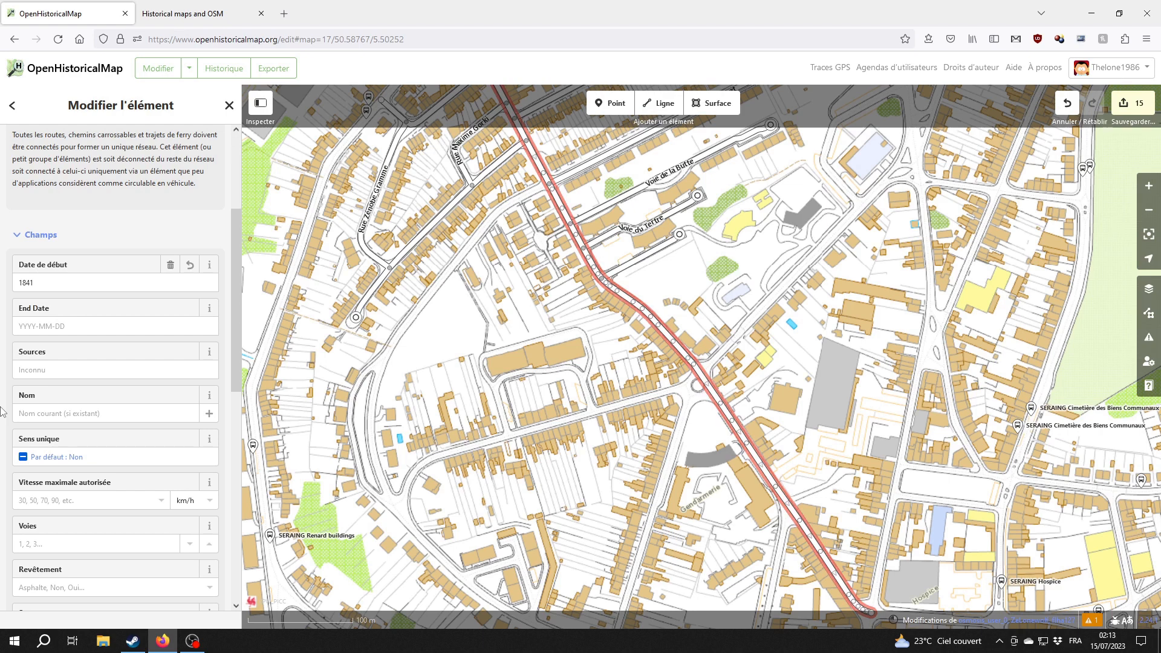
scroll(90, 442, down, 2)
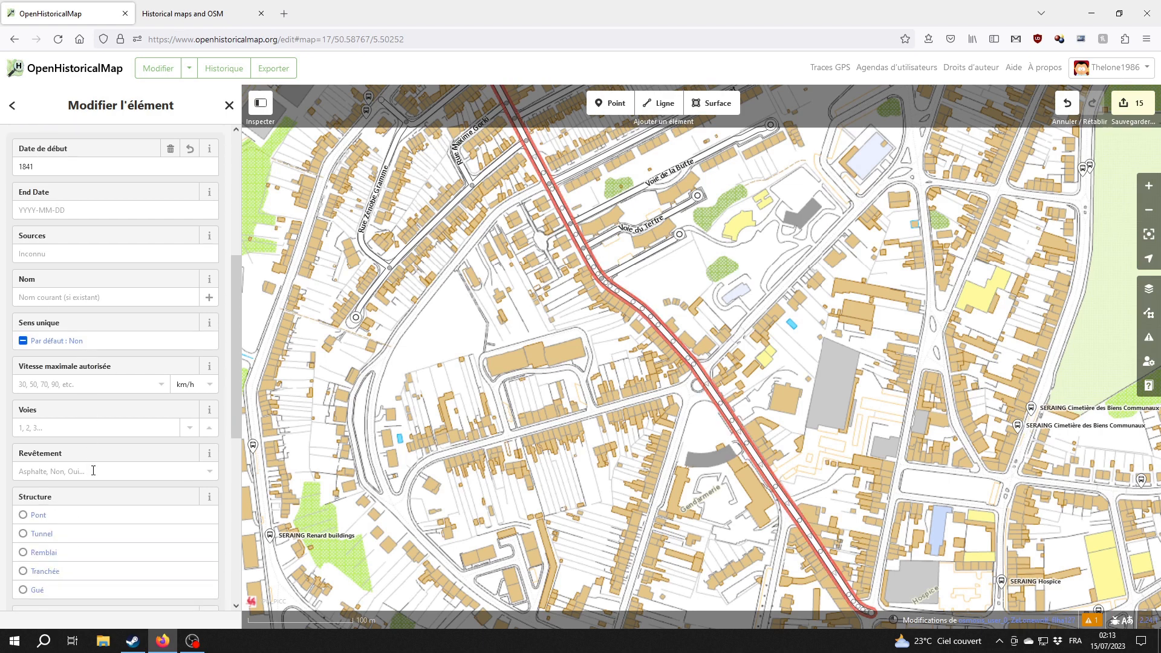
scroll(93, 471, up, 3)
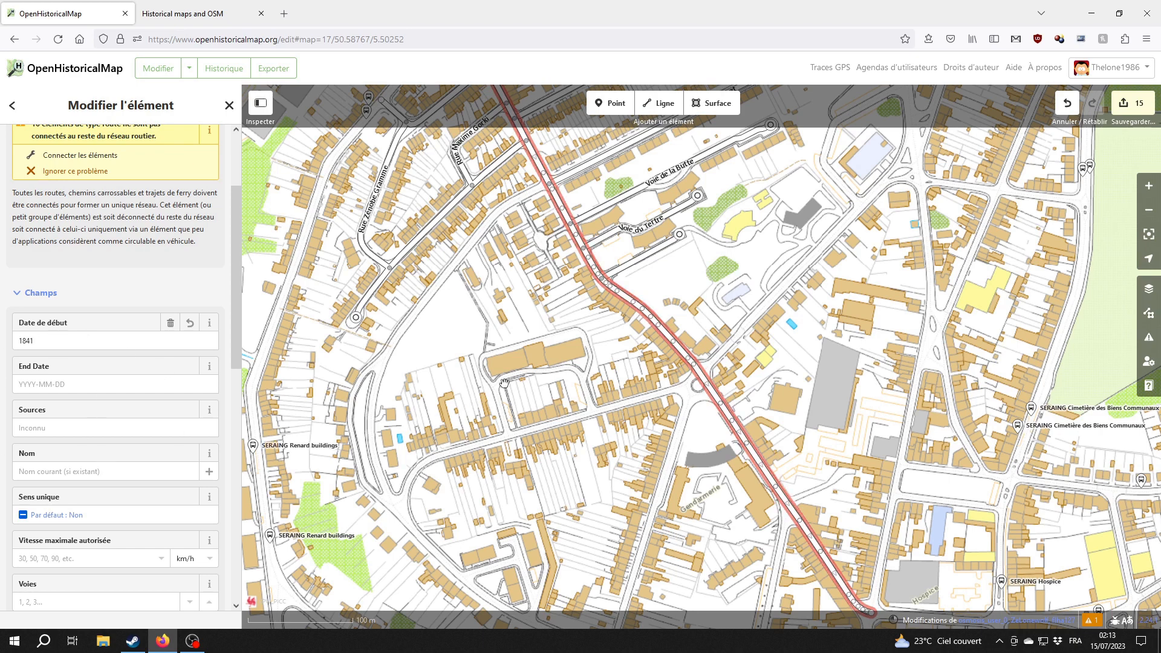
click(768, 412)
click(735, 412)
scroll(58, 413, down, 5)
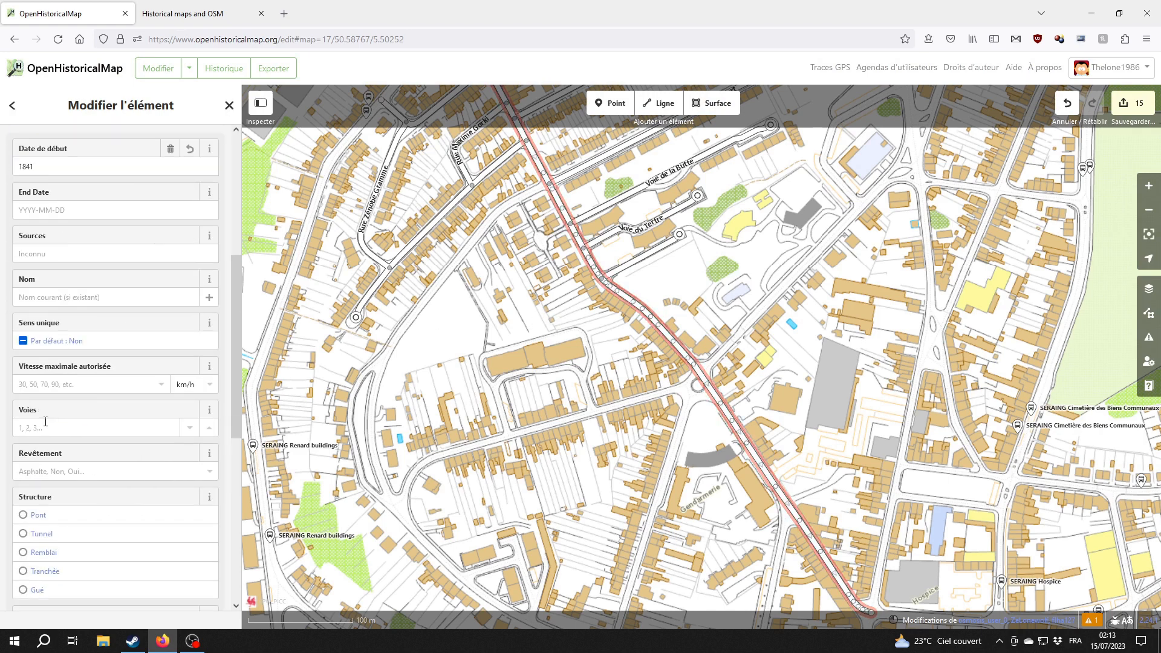
scroll(57, 413, down, 4)
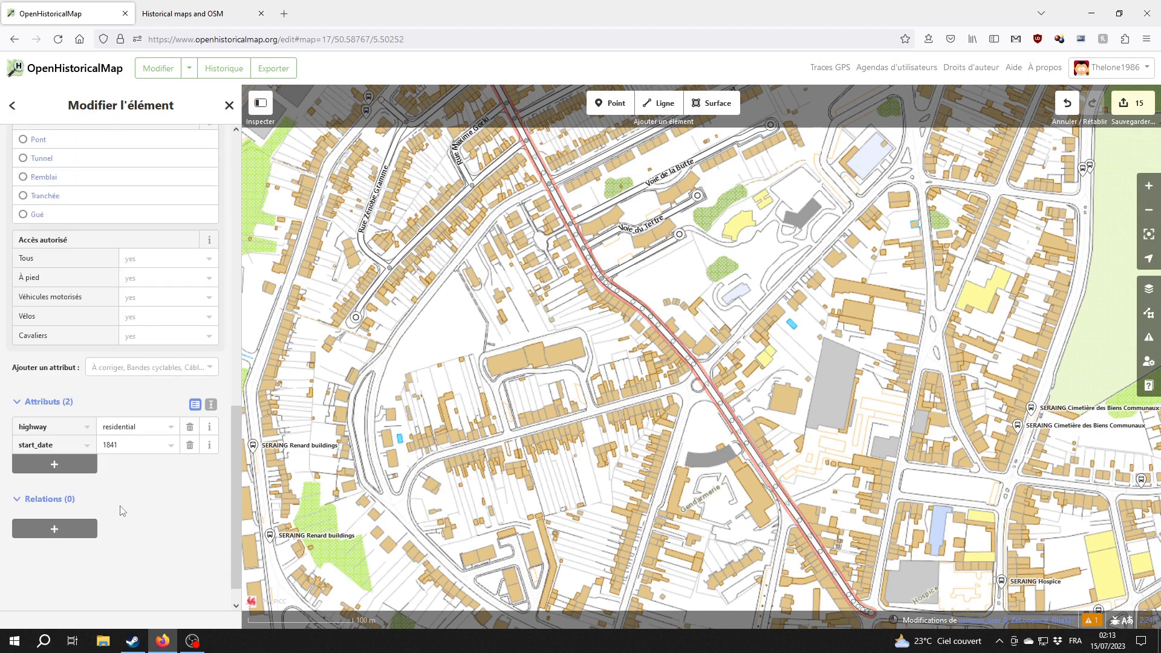
click(55, 498)
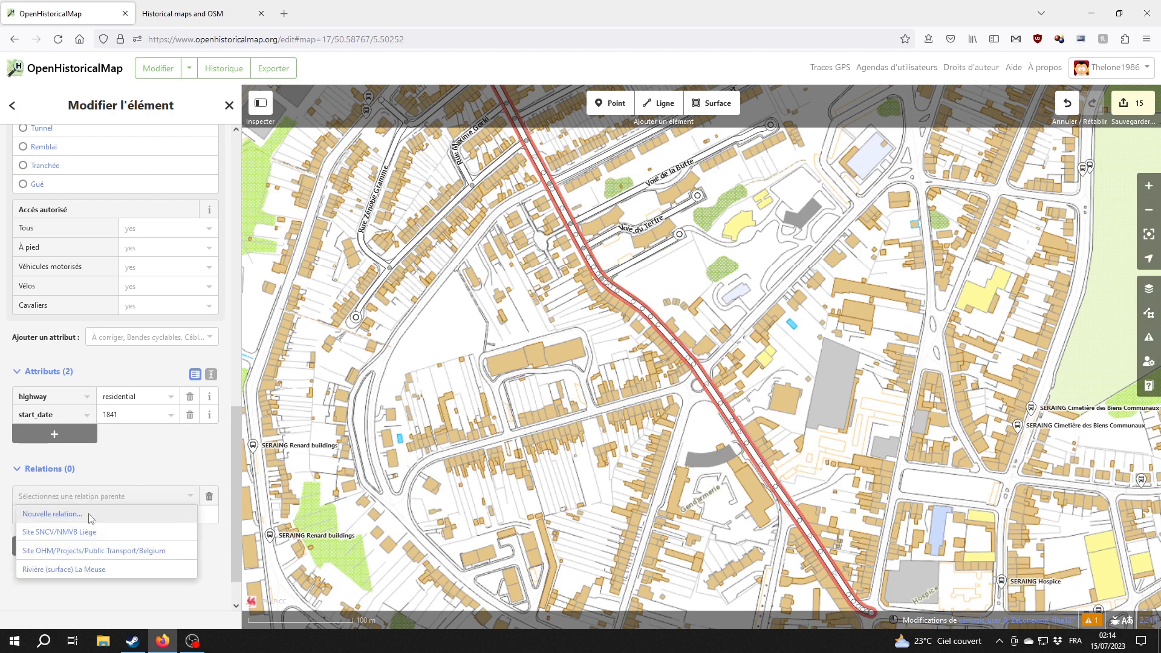
click(88, 517)
click(109, 185)
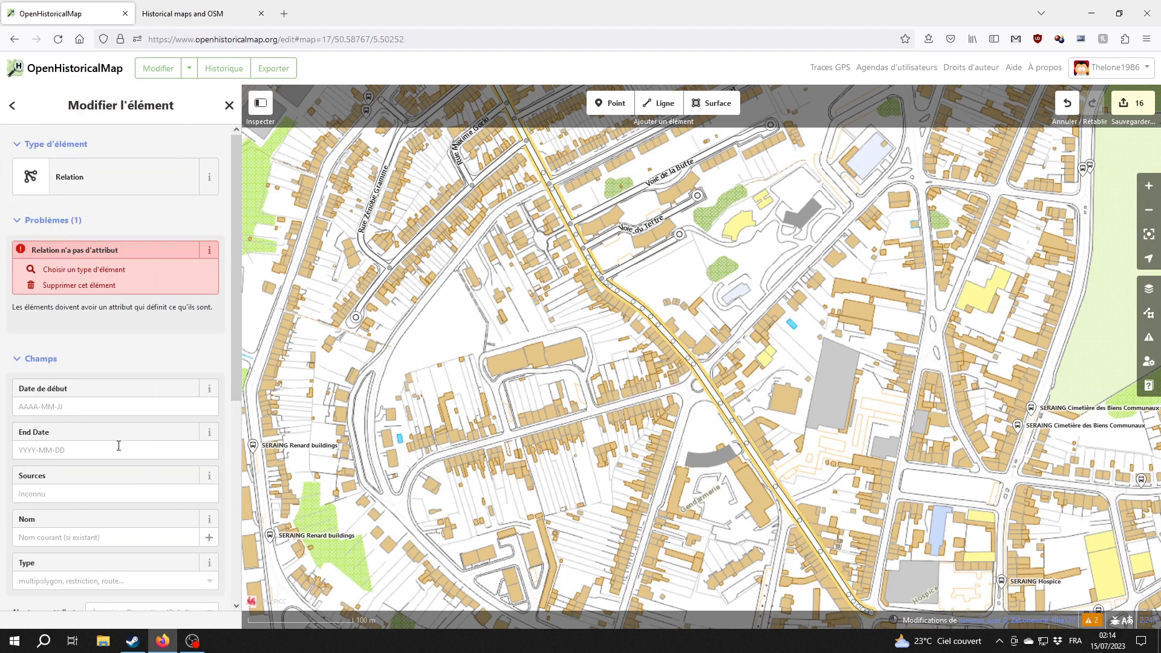
Step: Set the new relation's type to street
scroll(89, 419, down, 2)
click(72, 465)
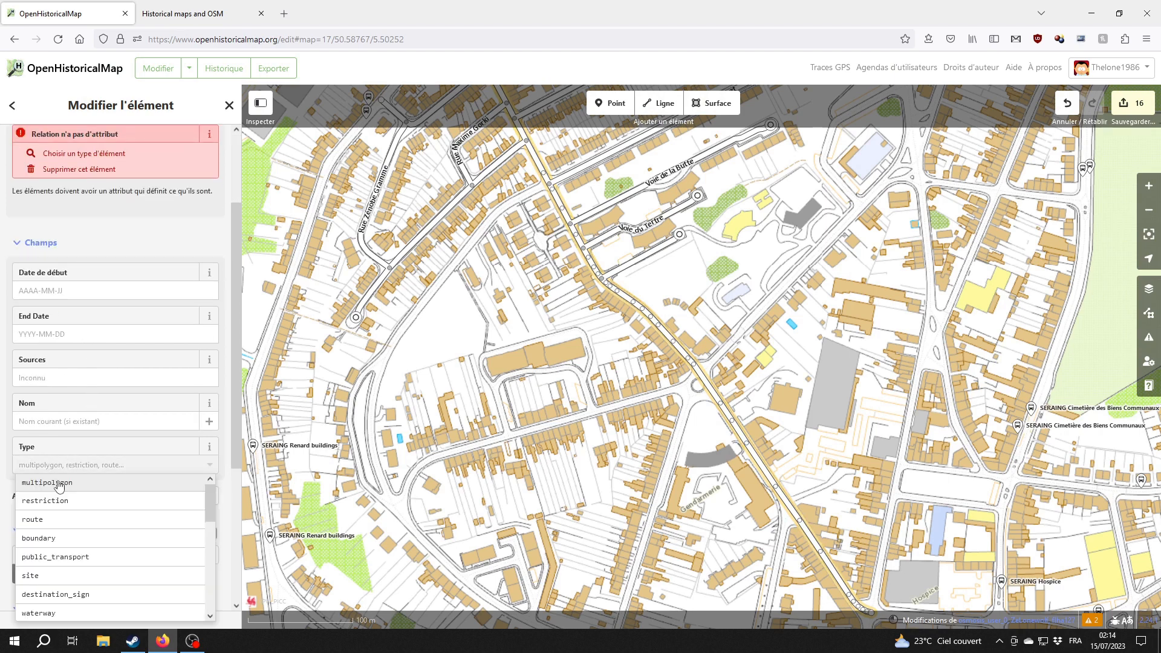
scroll(115, 524, down, 5)
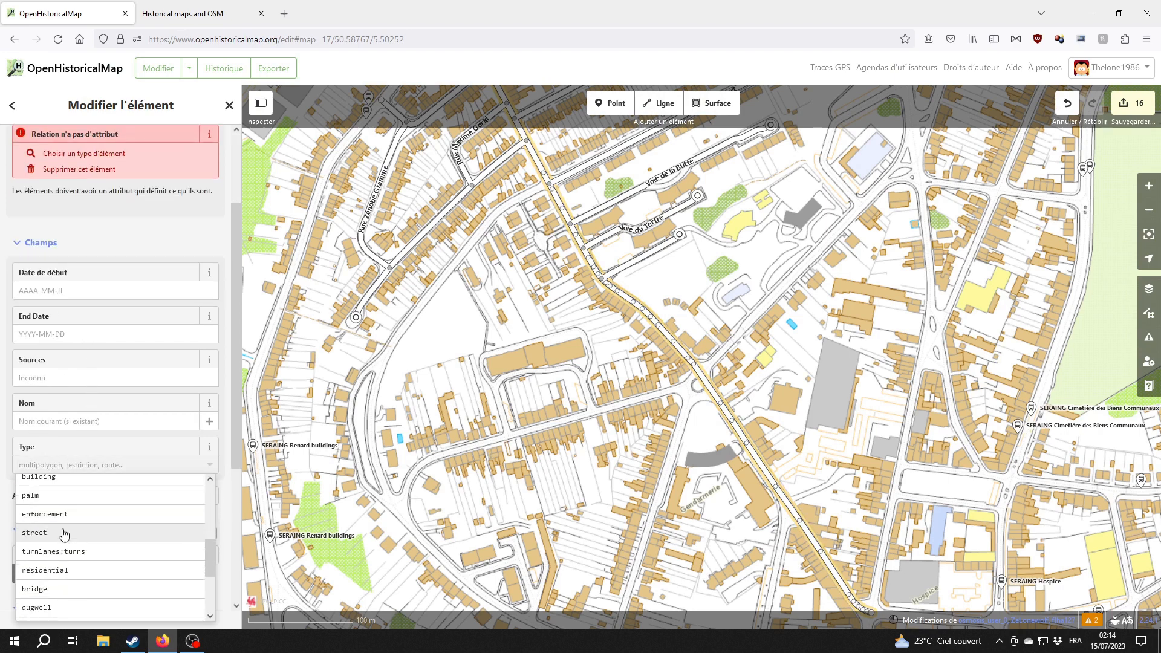
click(73, 534)
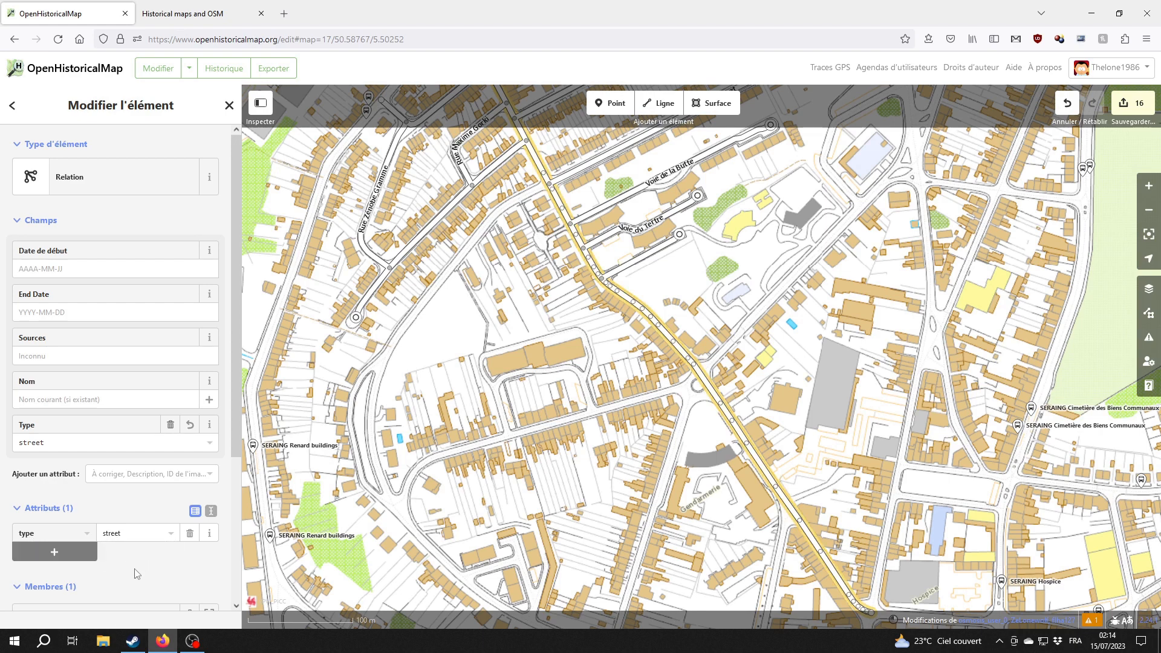
Step: Date the street relation from 1841 to 1861-02-20 and enter its sources, including the book "En parcourant les rues de Seraing"
click(69, 268)
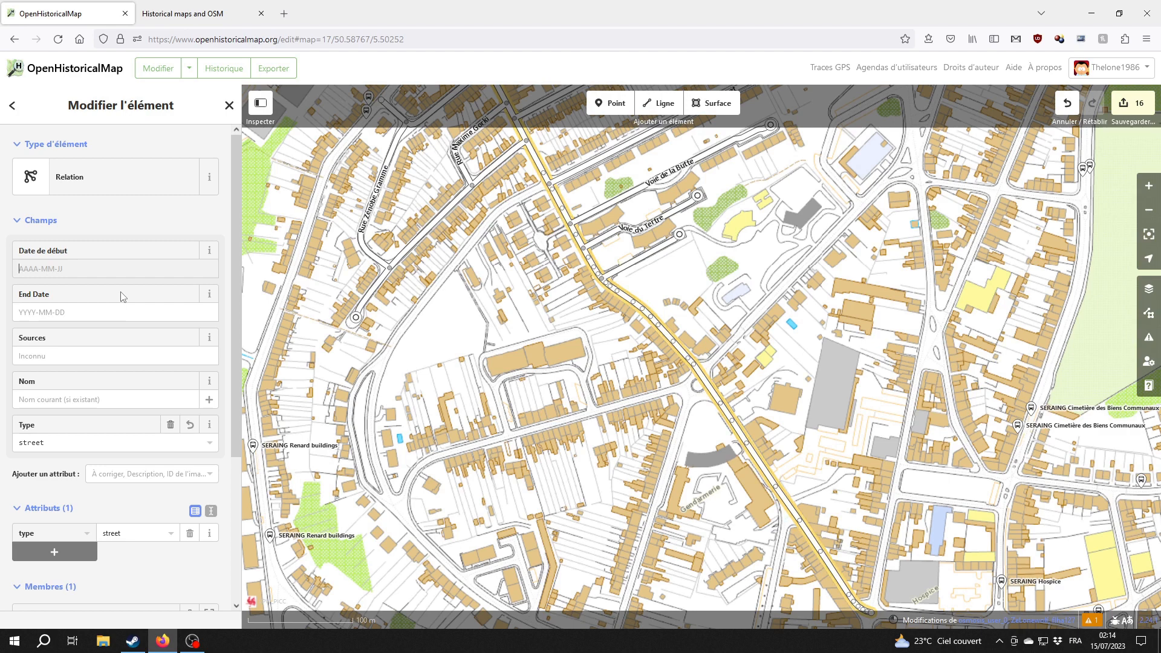
text(1841)
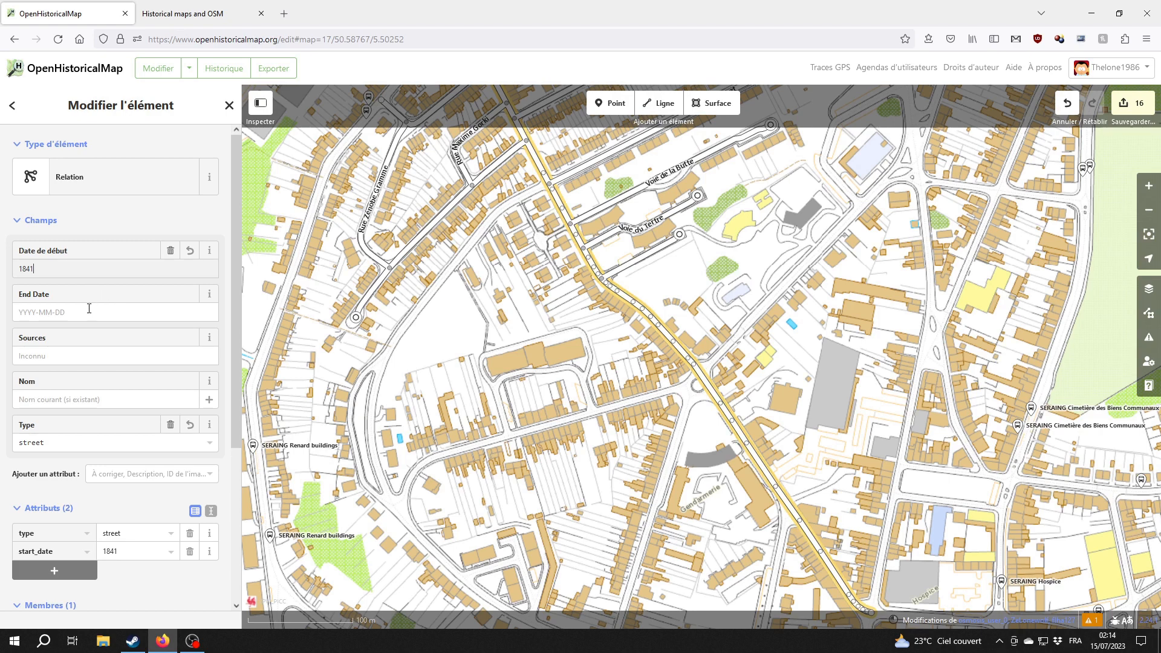
click(89, 309)
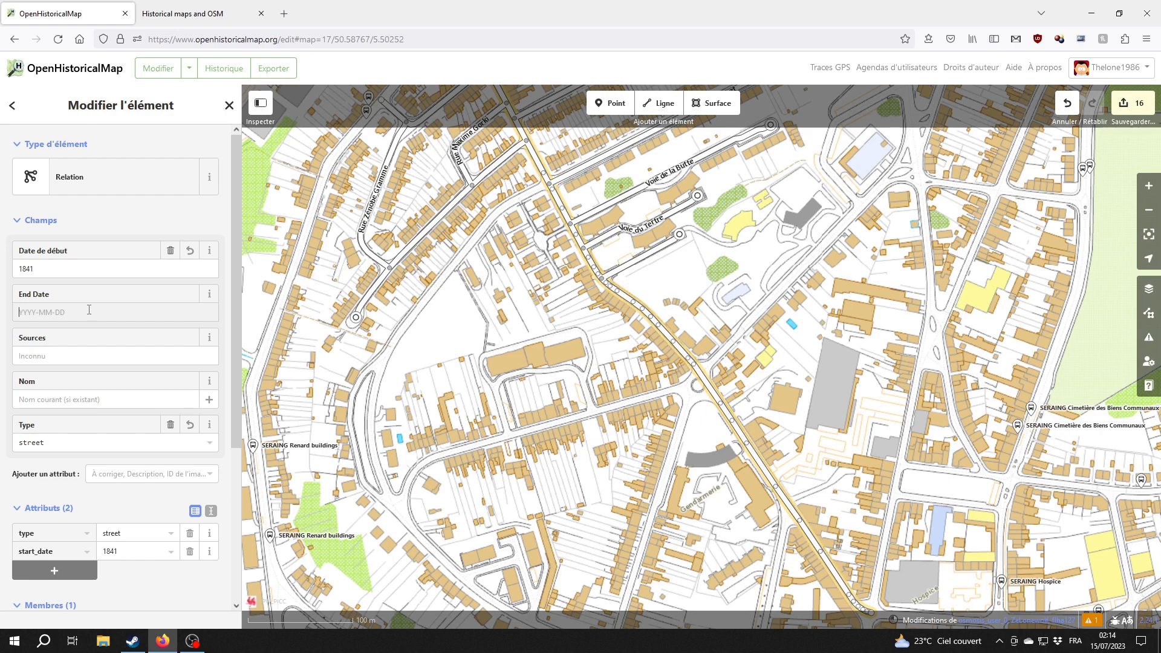
text(1)
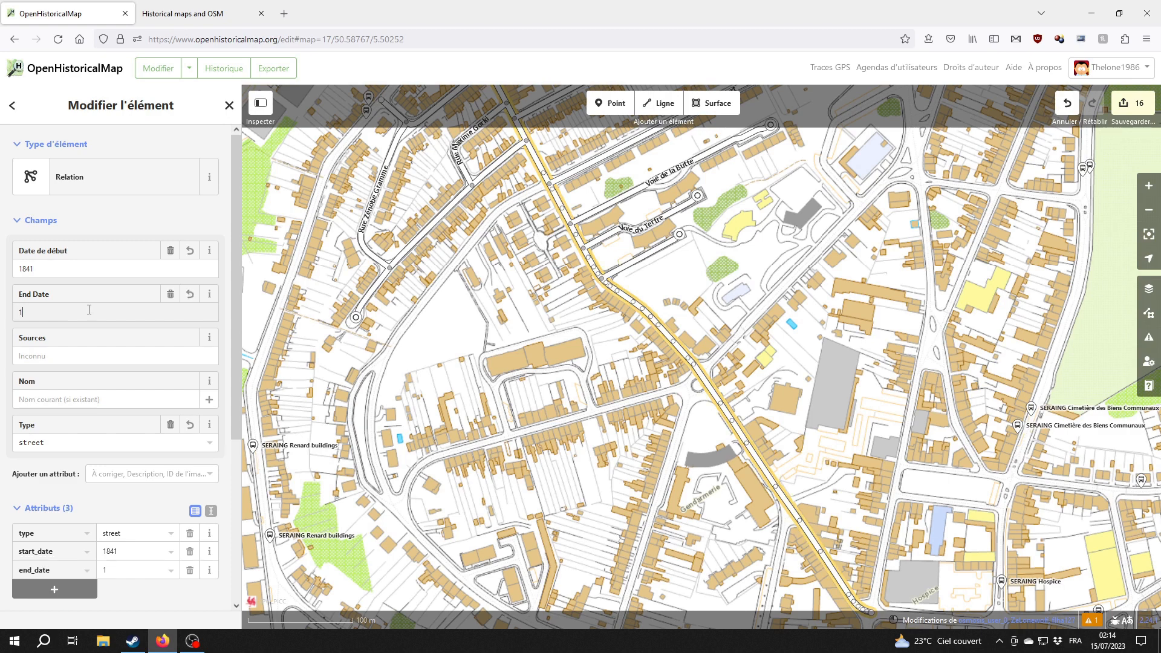
text(861-02-20)
click(81, 356)
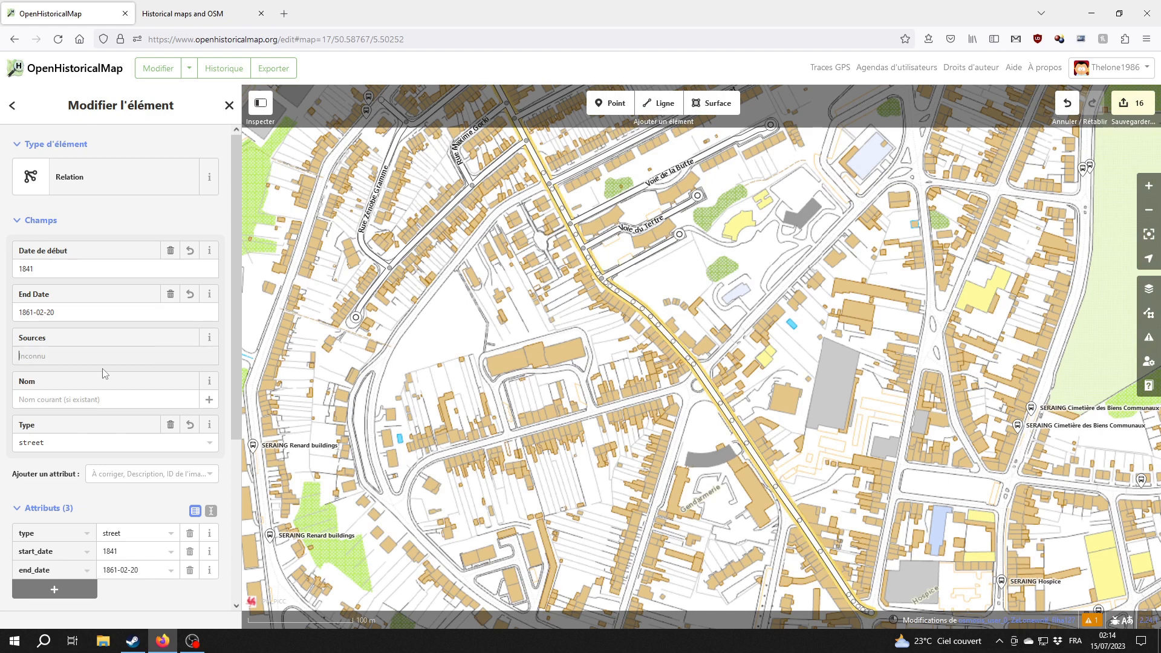
text("En parcourant les rues de Seraing" de René Crine)
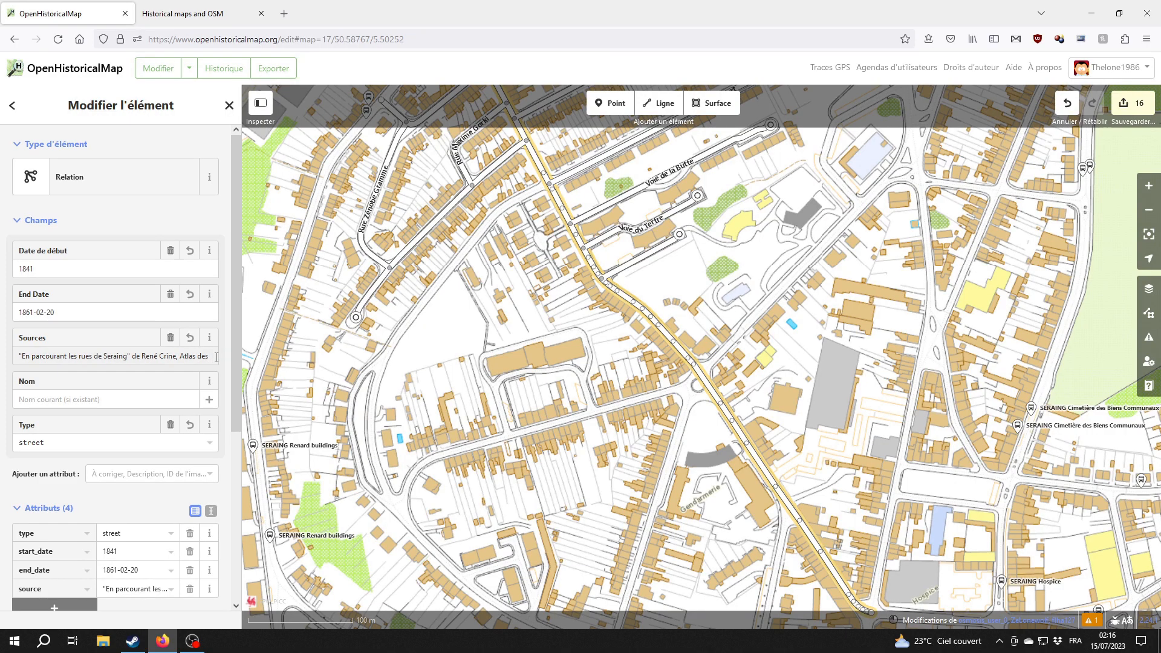
Step: Complete the relation's sources with "Atlas des Voiries Vicinales de 1841" and name it "Voie de la Fontaine Jacmart"
text(Voiries)
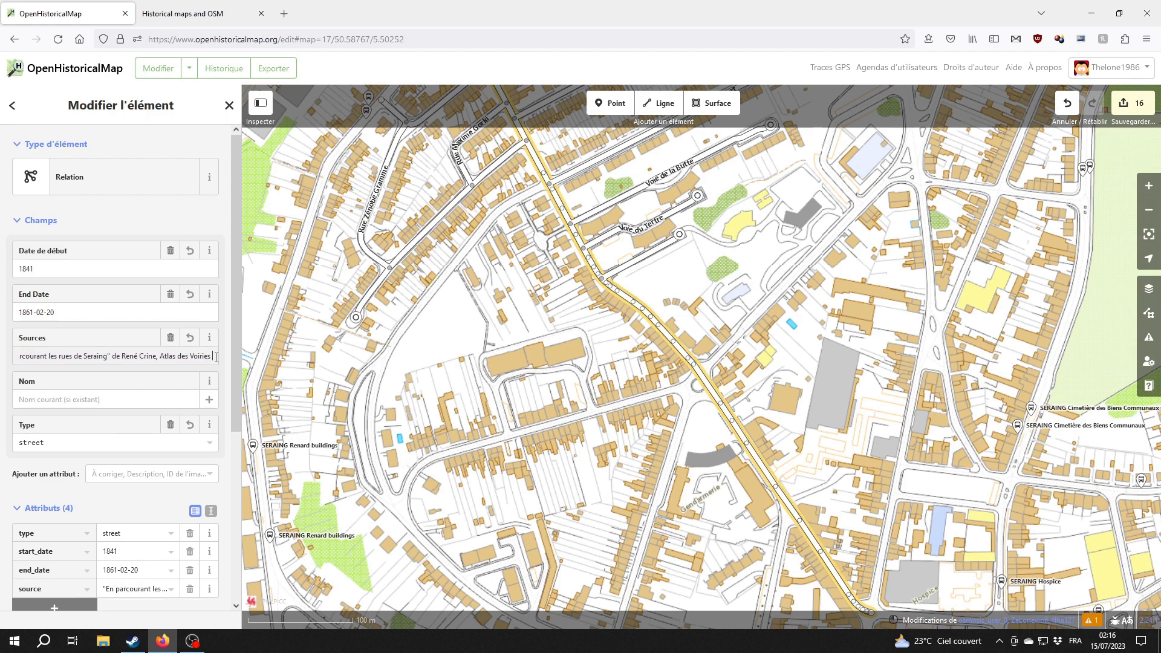
text( Vicinale)
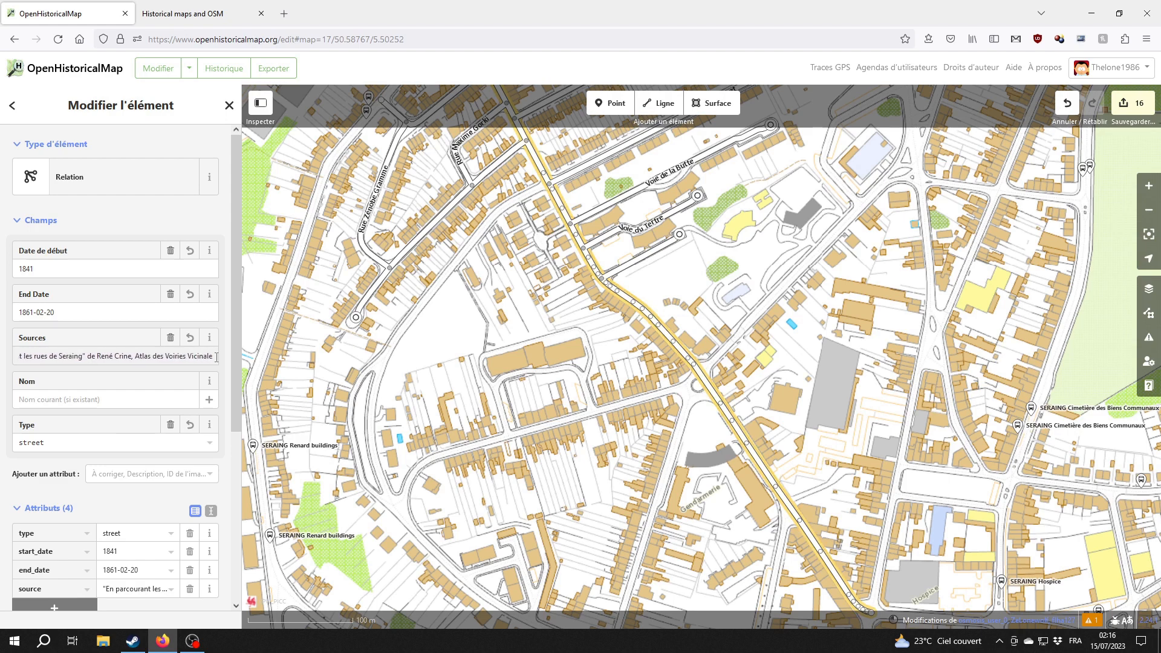
text(s de 18)
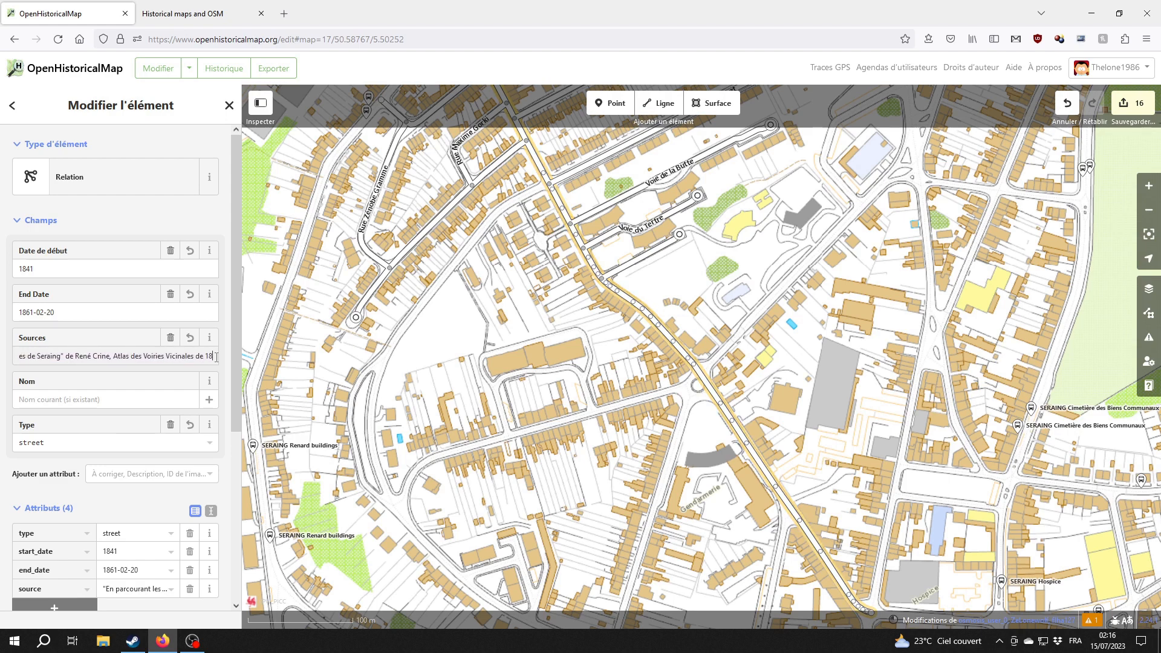
text(41)
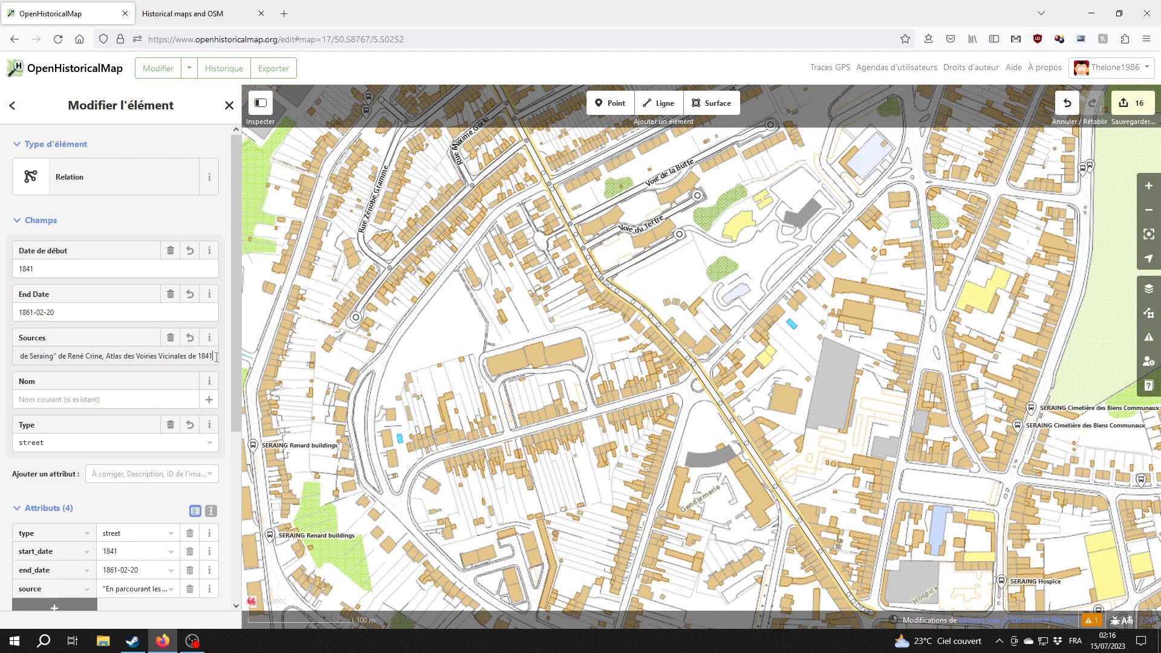
click(83, 398)
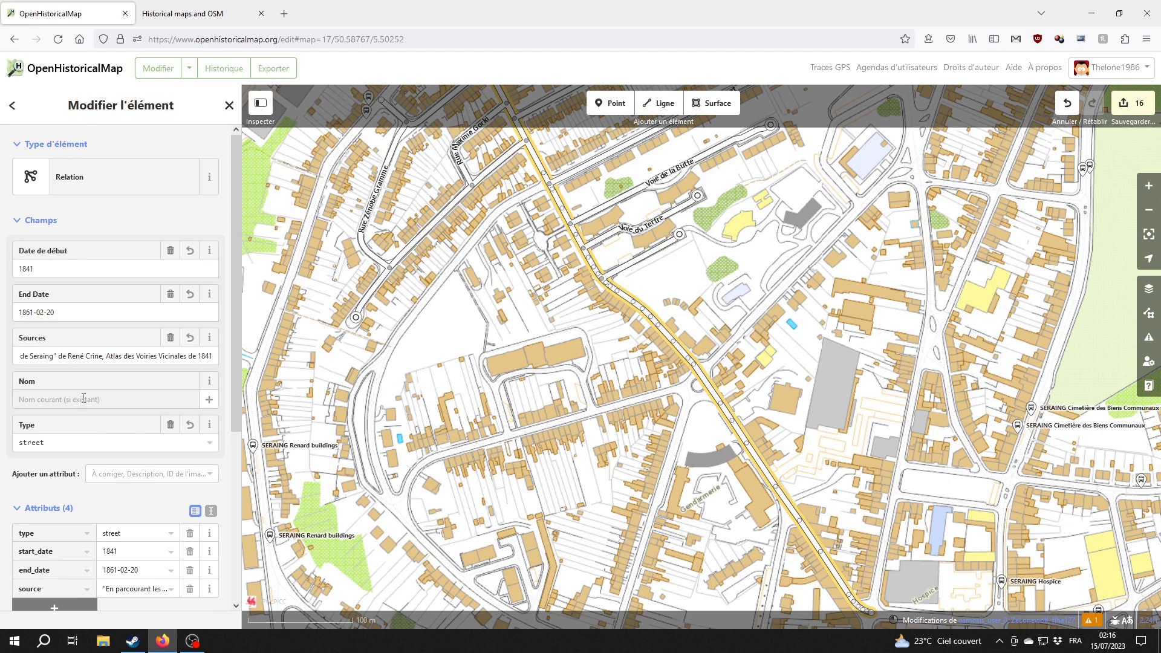
text(Voie de la )
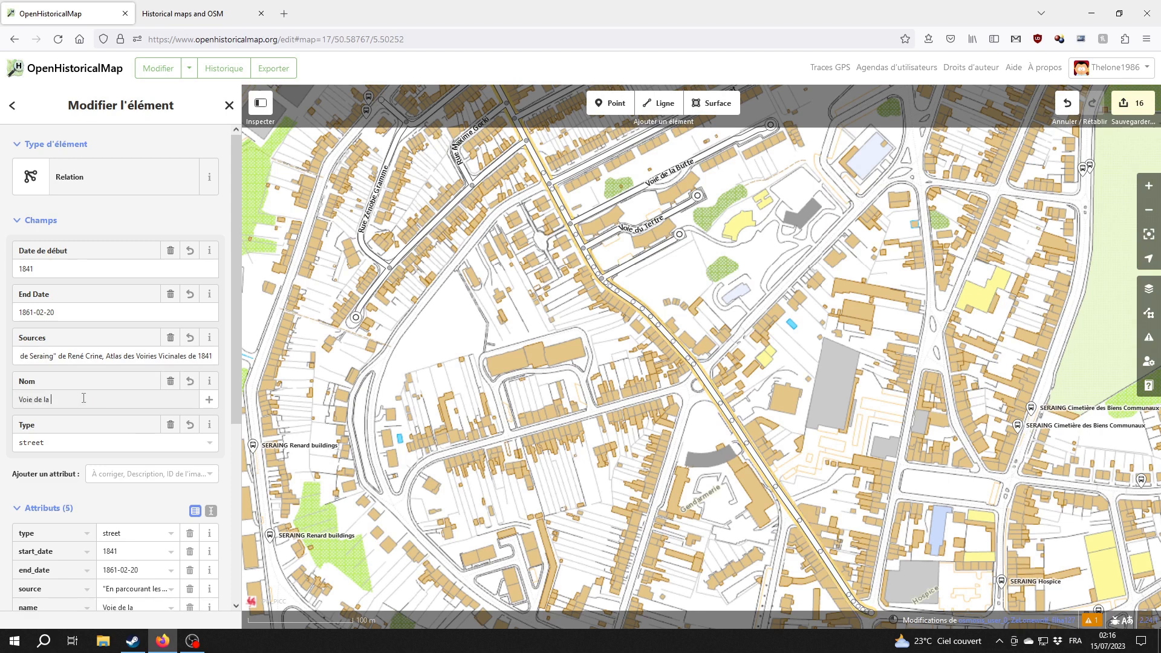
text(Fontaine Jacmart)
Step: Add an alt_name attribute with the value "Voie de la Fontaine Jacquemart" to the relation and close its editing
scroll(66, 484, down, 3)
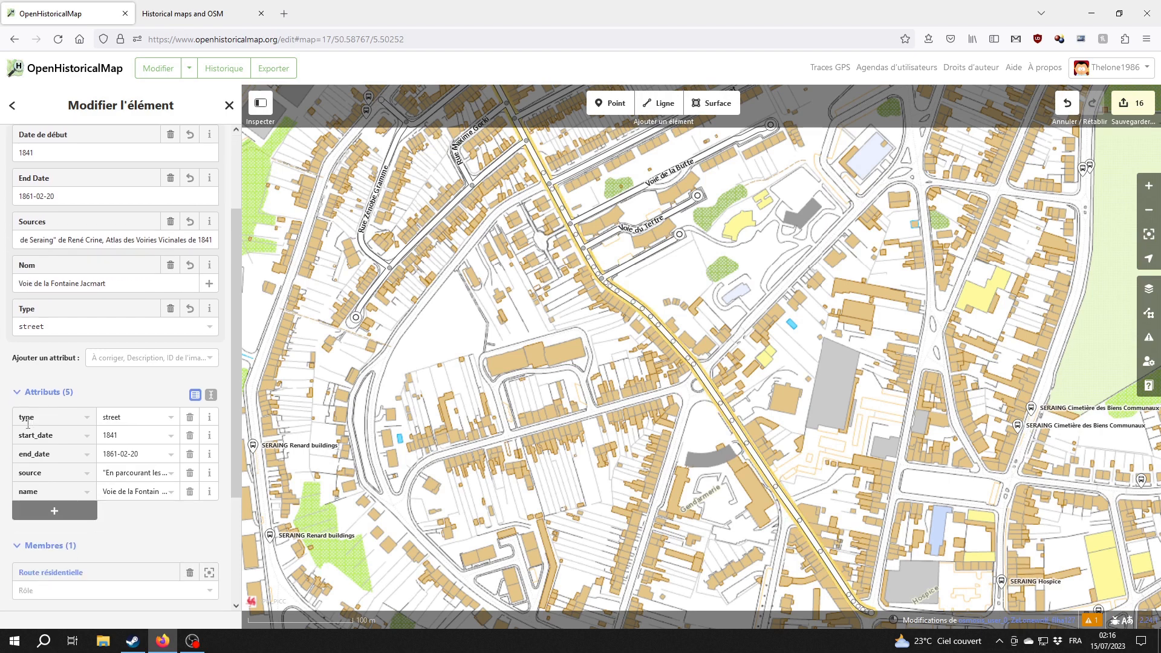
click(70, 510)
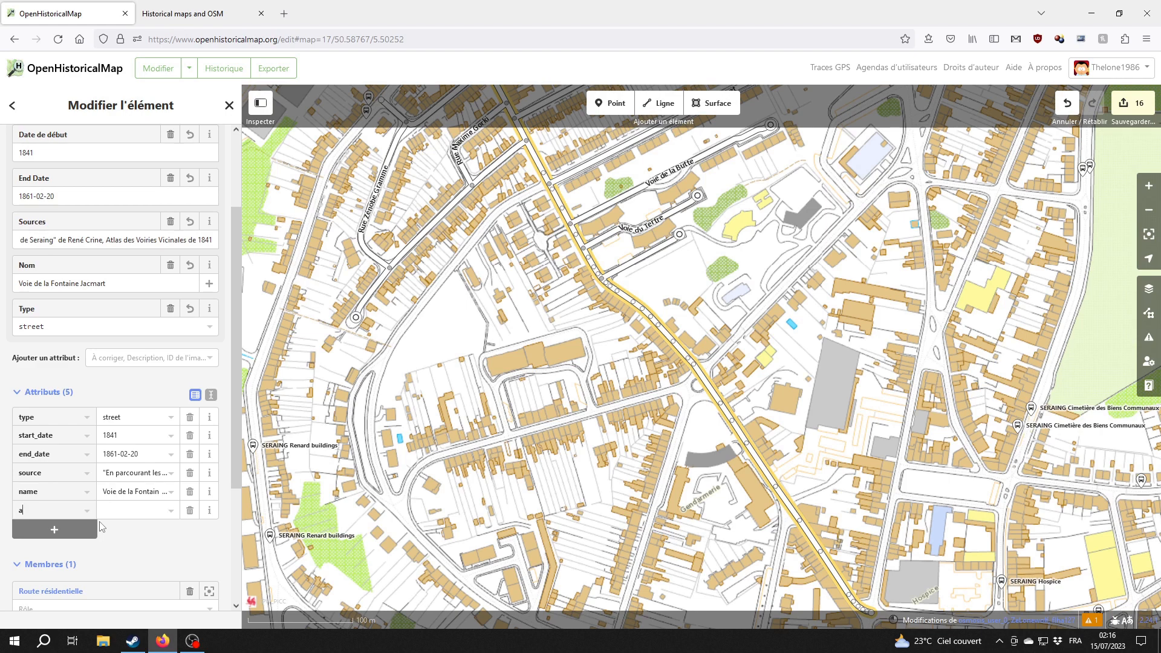
text(alt)
click(29, 533)
text(Voie)
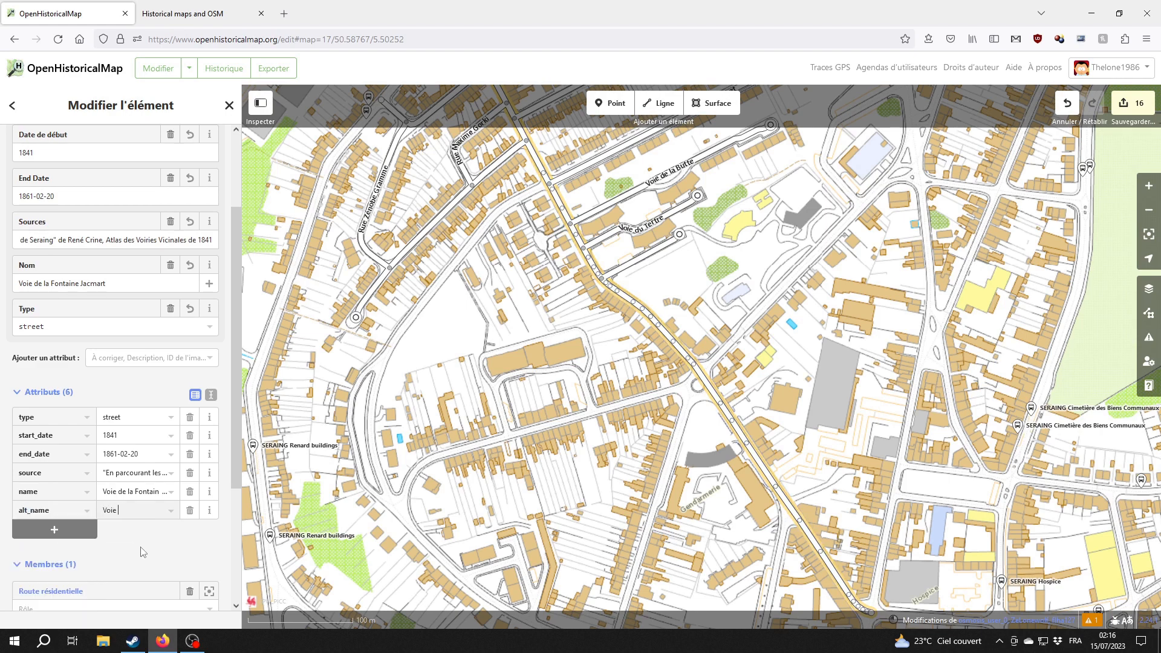
text( de la)
text( Fontaine Jacquemar)
text(t)
key(Escape)
Step: Add the residential road to a second new parent relation, using the generic Relation feature type
click(686, 362)
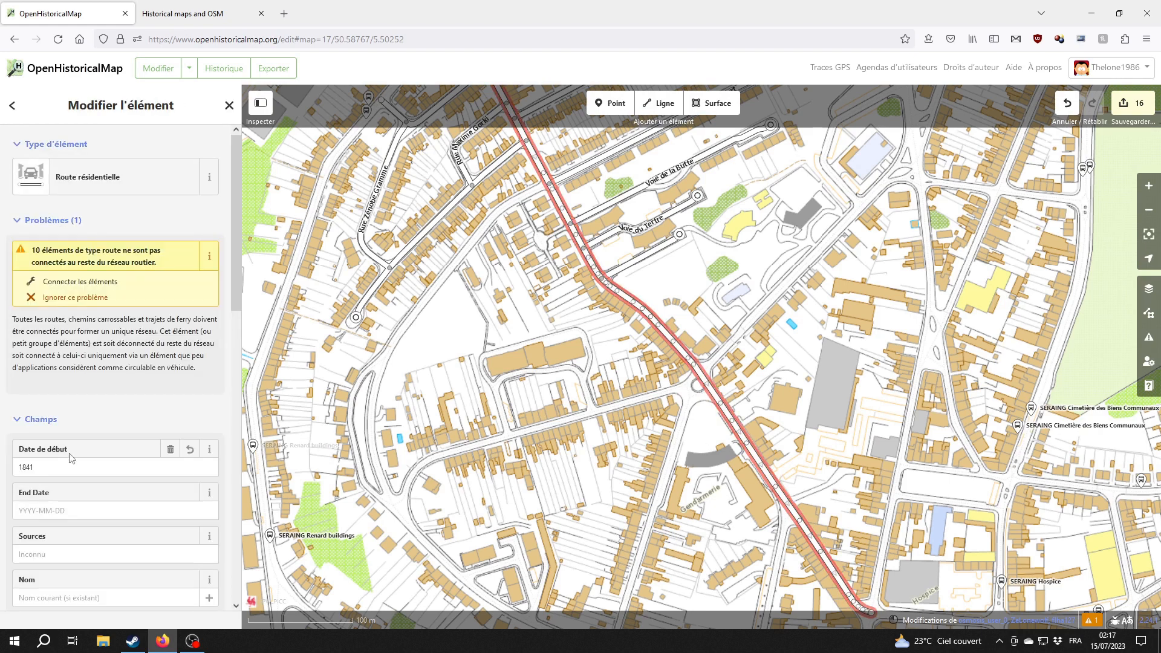
scroll(7, 383, down, 6)
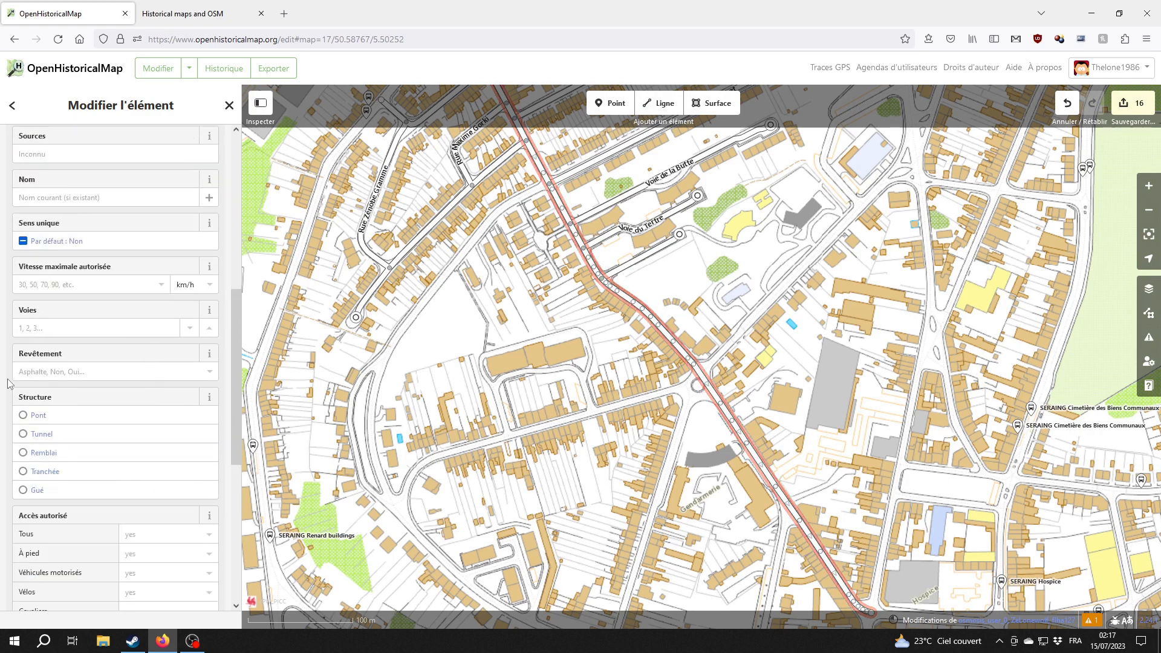
scroll(7, 383, down, 6)
click(71, 496)
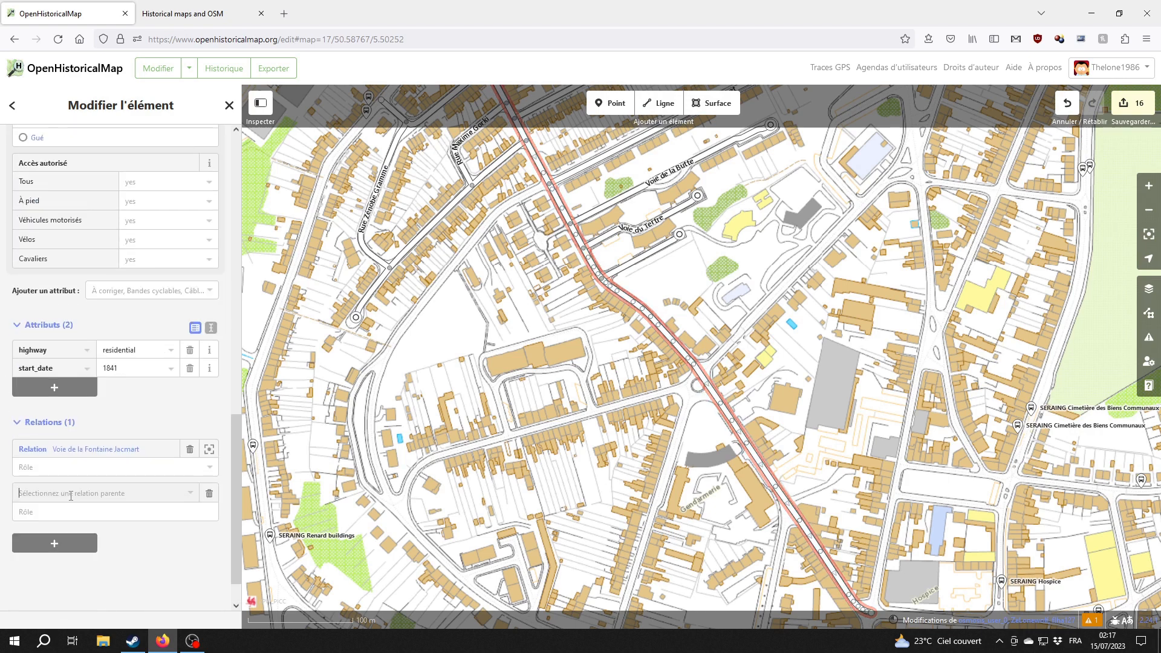
click(96, 491)
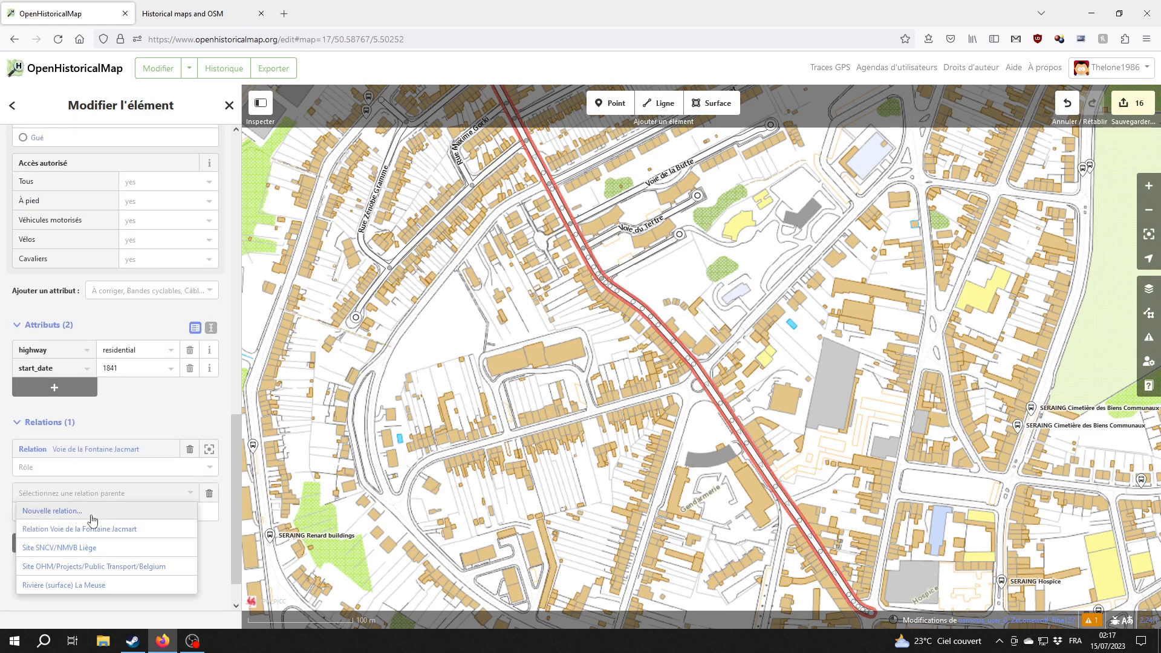
click(91, 512)
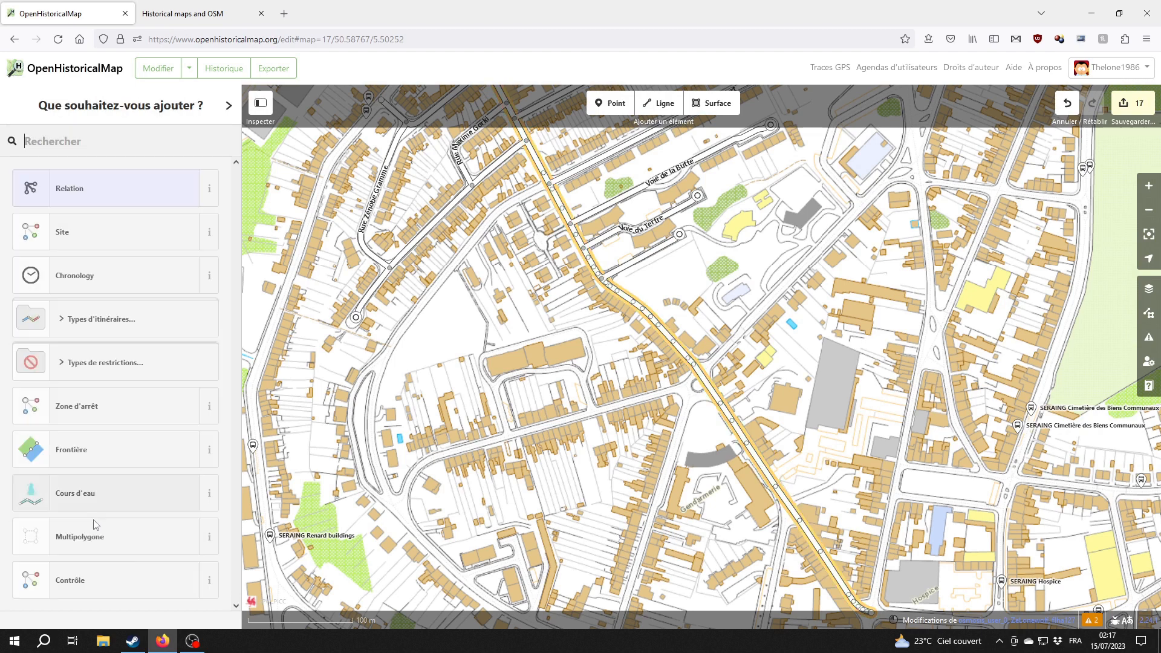
click(99, 186)
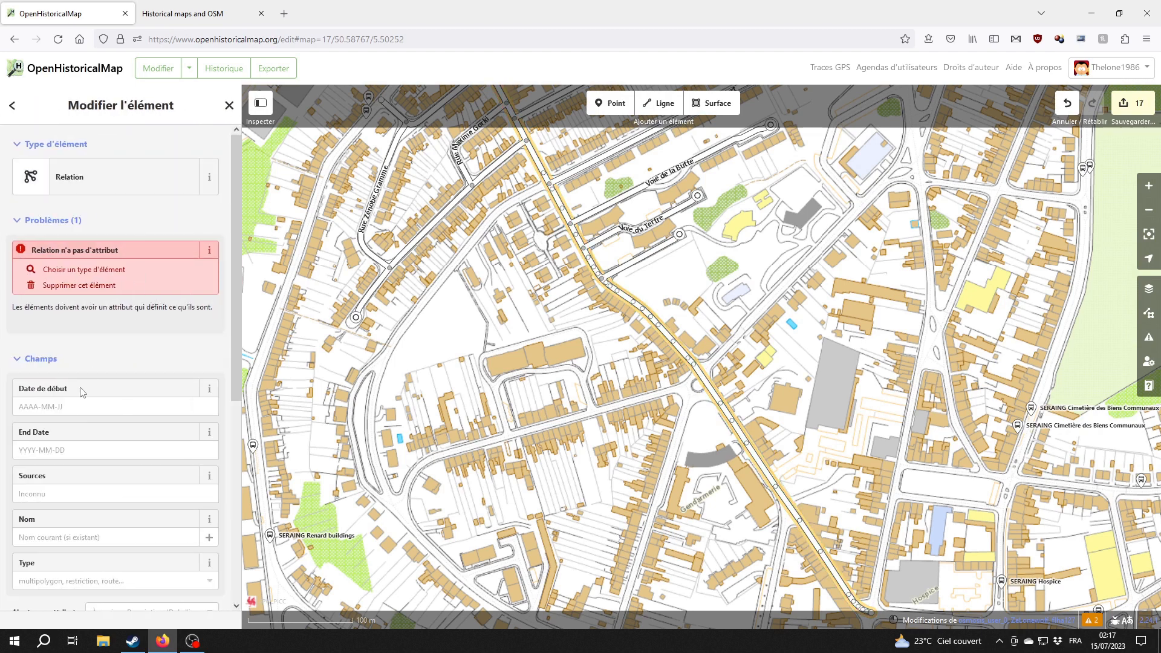
Step: Set the new relation's start date to 1861-02-21 and cite the book "En parcourant les rues de Seraing" with its author as source
click(74, 404)
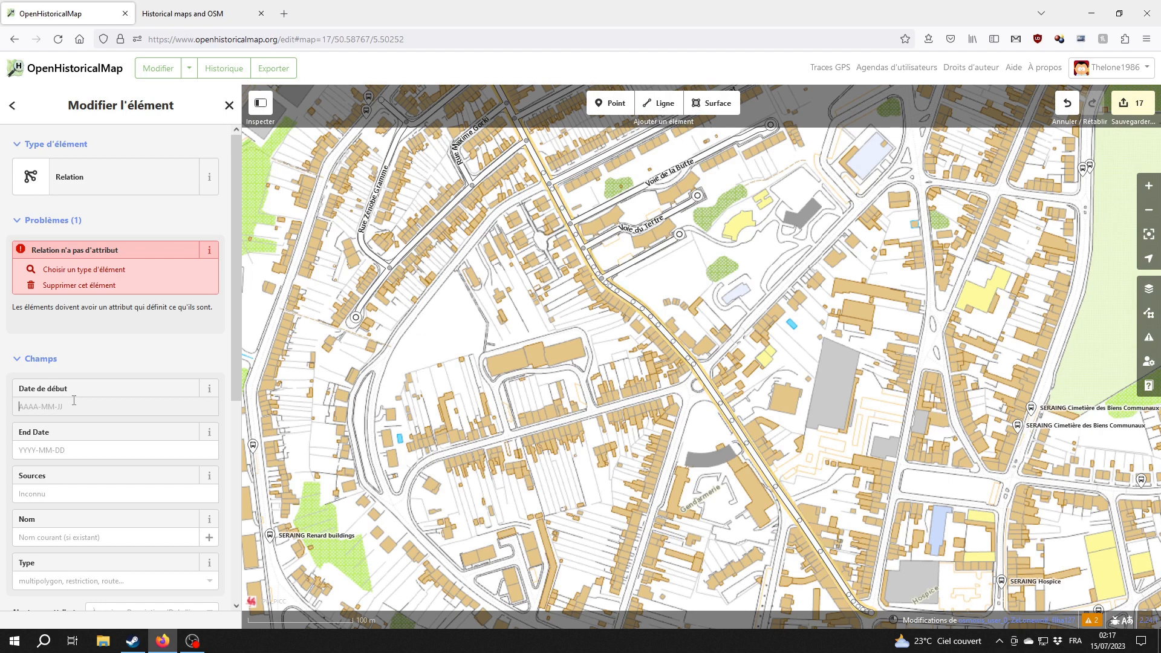
text(1861-02-21)
click(73, 493)
text("En parcourant les rues de Seraing" de René Crine)
Step: Name the relation "Rue de la Bouteille", set its type to street and close its editing
scroll(75, 496, down, 1)
click(75, 482)
text(Rue de la Bouteille)
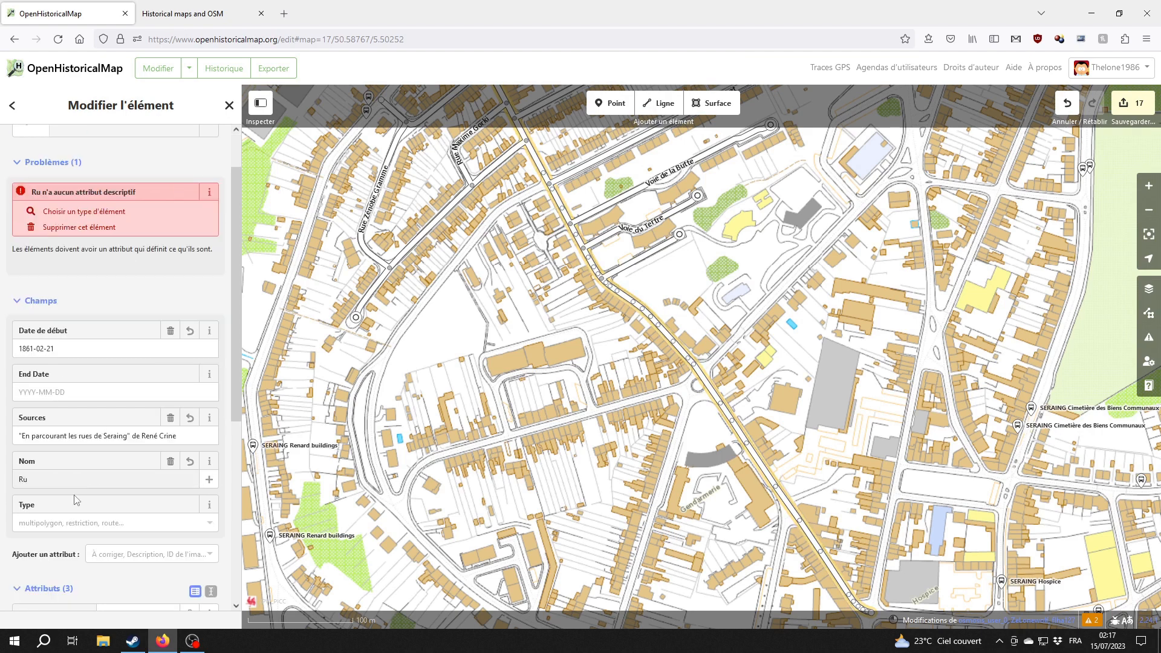
click(75, 524)
text(street)
scroll(144, 431, up, 3)
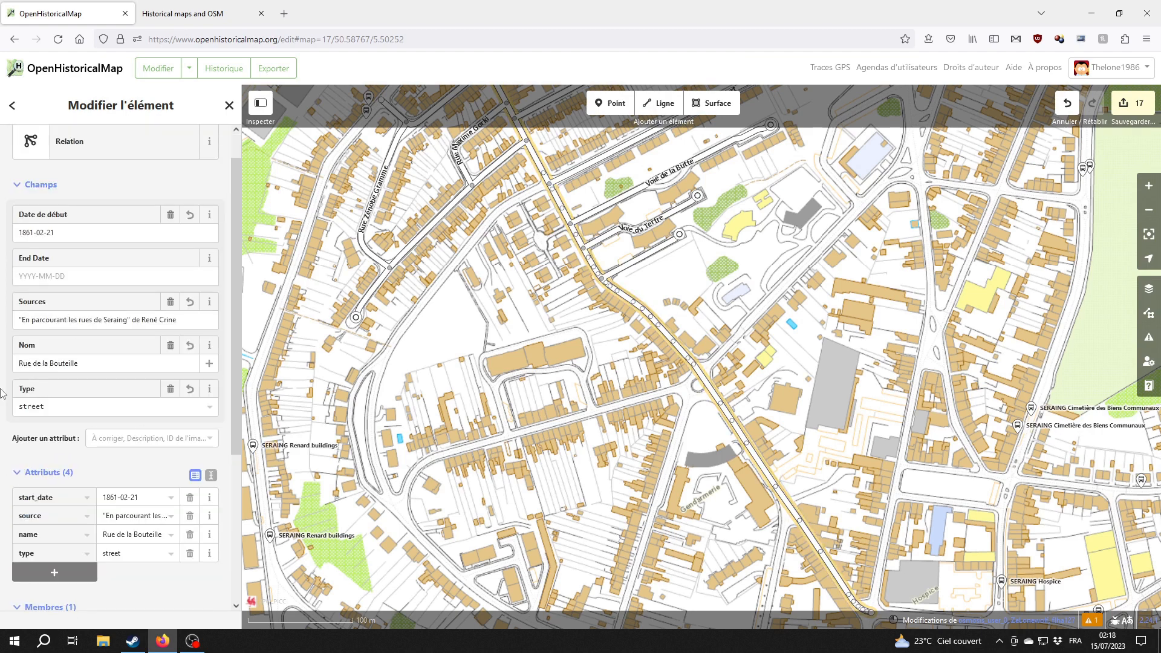
key(Escape)
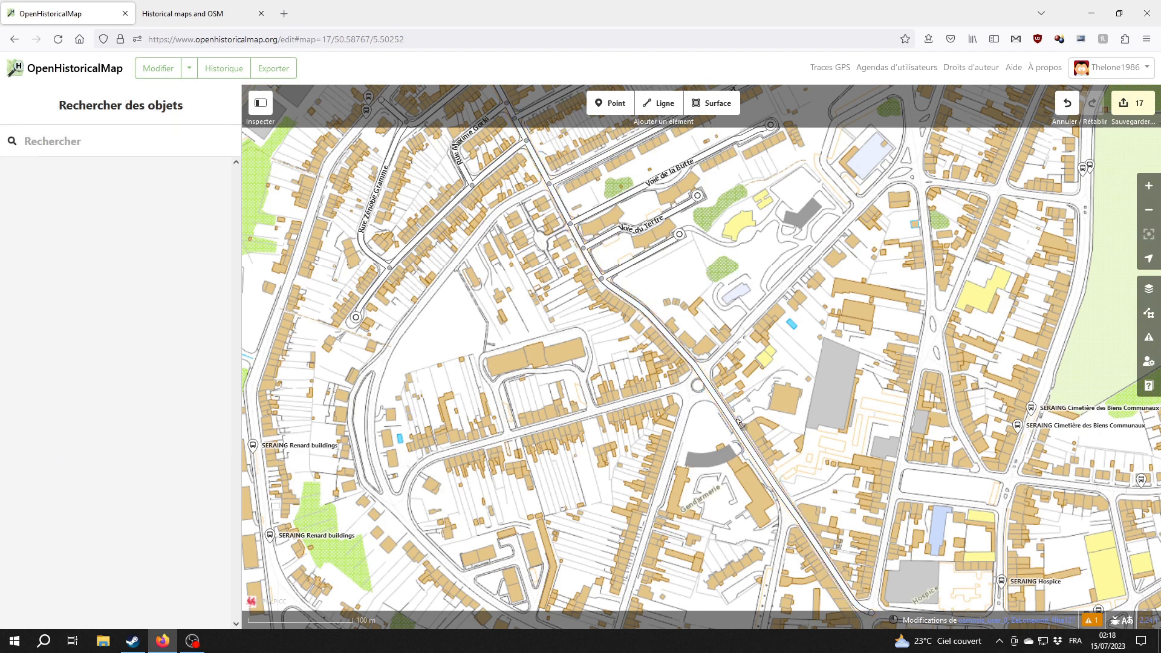
Step: Review the residential road's fields and look over the surrounding streets mapped in Seraing
click(710, 393)
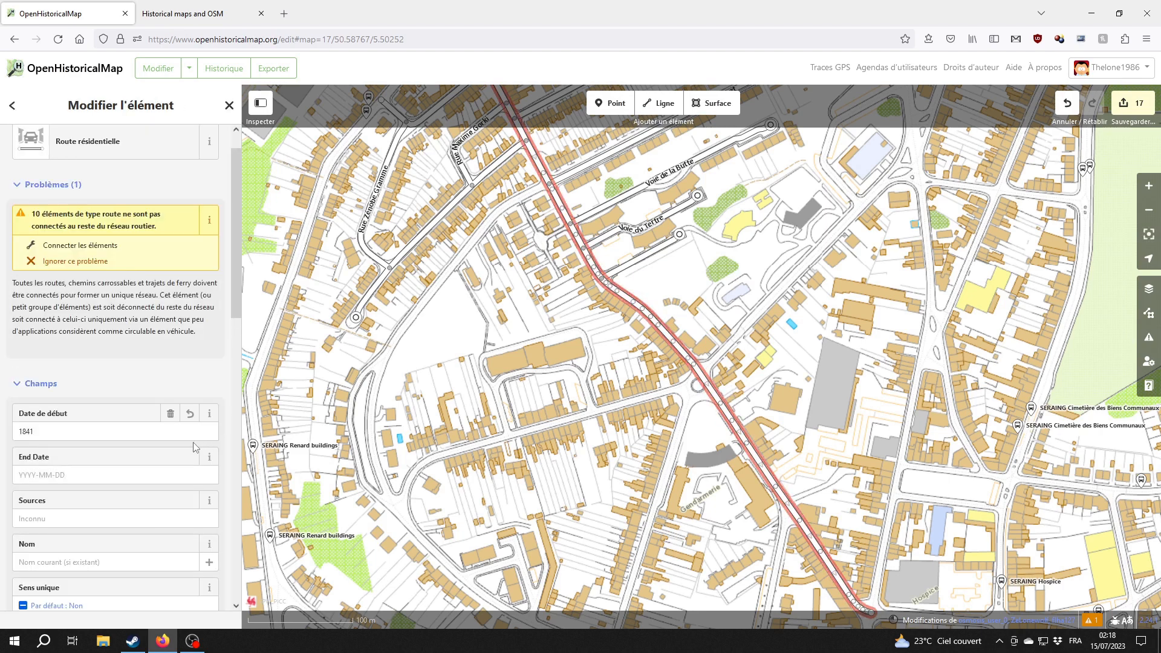
scroll(94, 389, up, 1)
scroll(94, 389, down, 2)
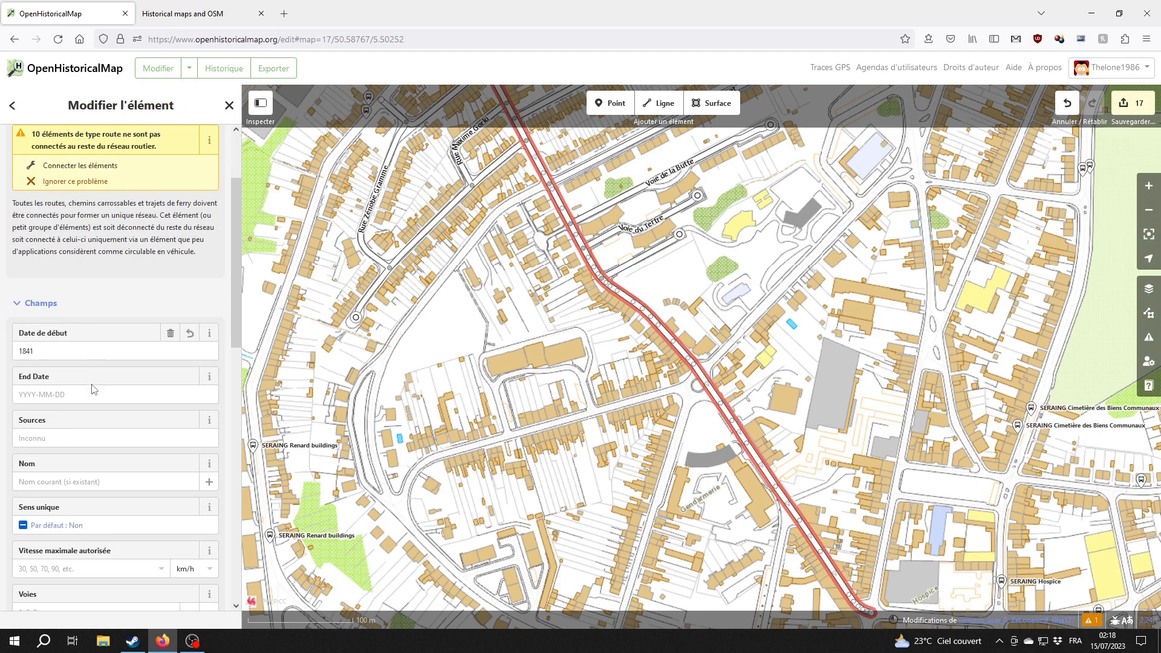
scroll(93, 388, down, 2)
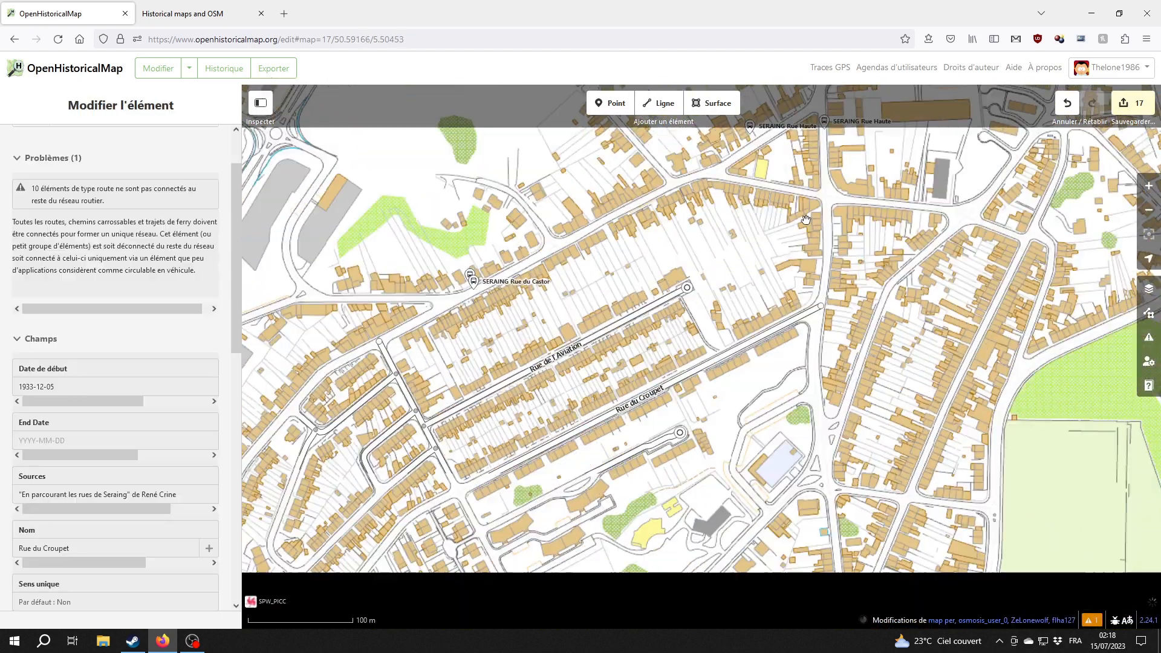
scroll(824, 342, down, 5)
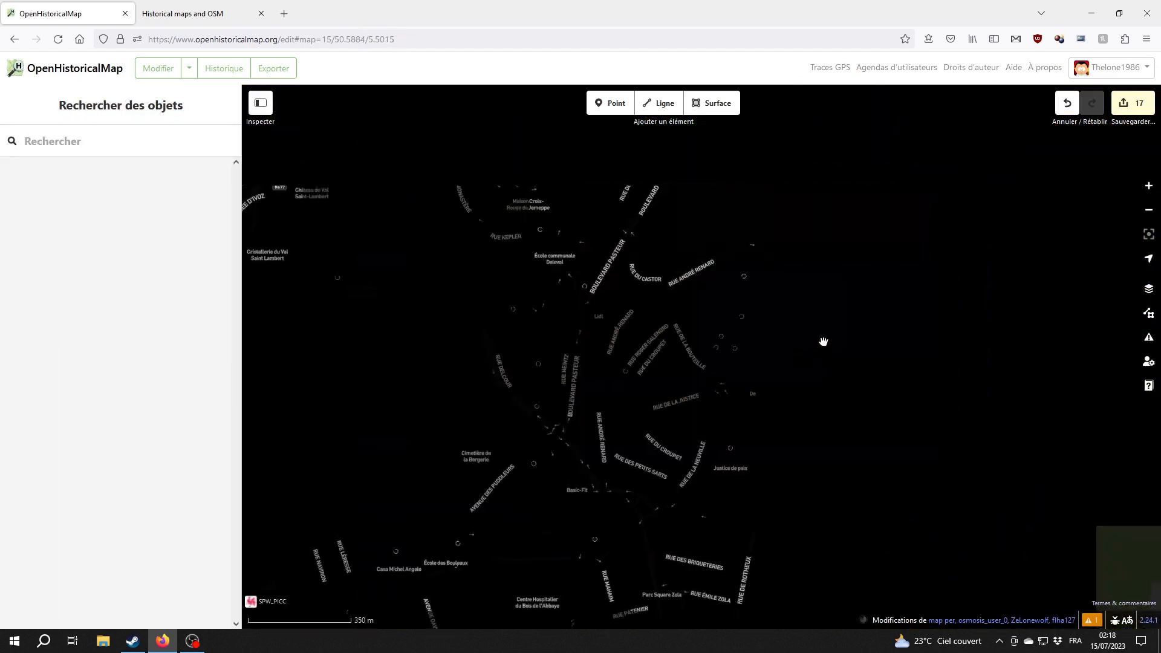
drag(788, 332, 721, 327)
scroll(706, 400, down, 3)
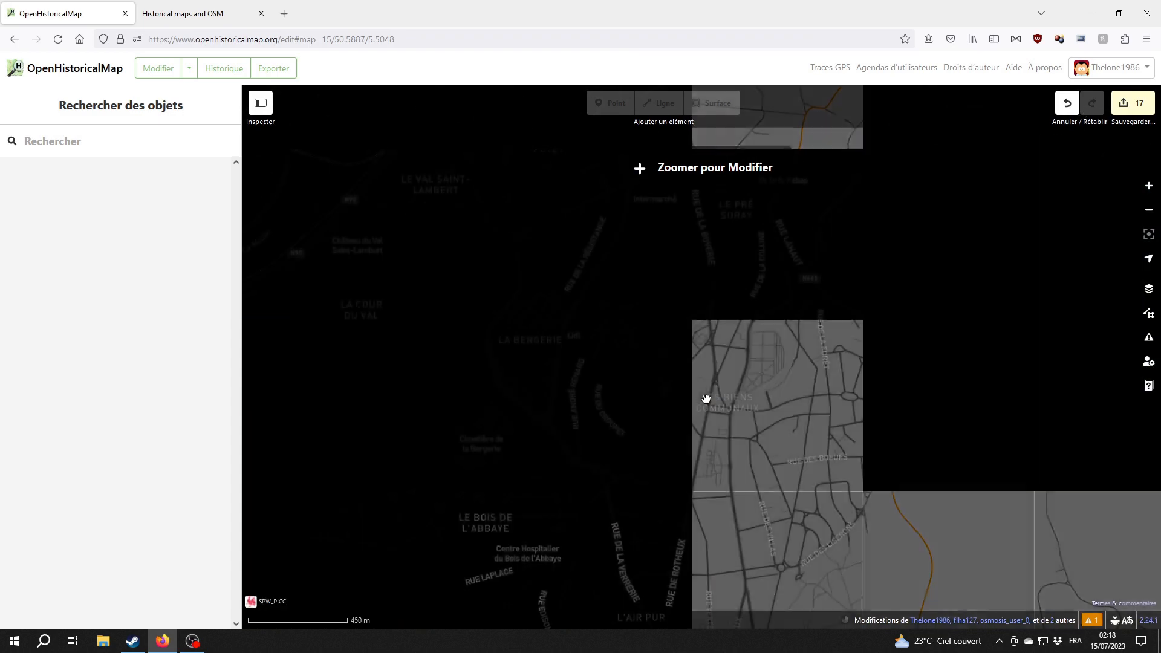
scroll(683, 355, up, 5)
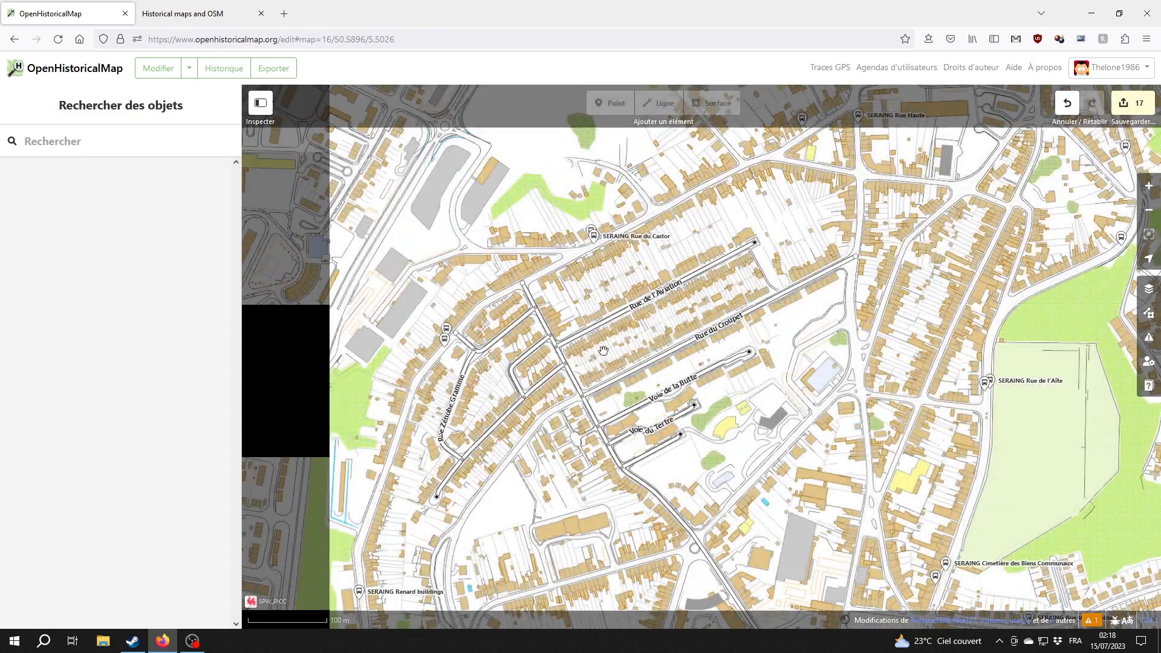
scroll(603, 351, up, 3)
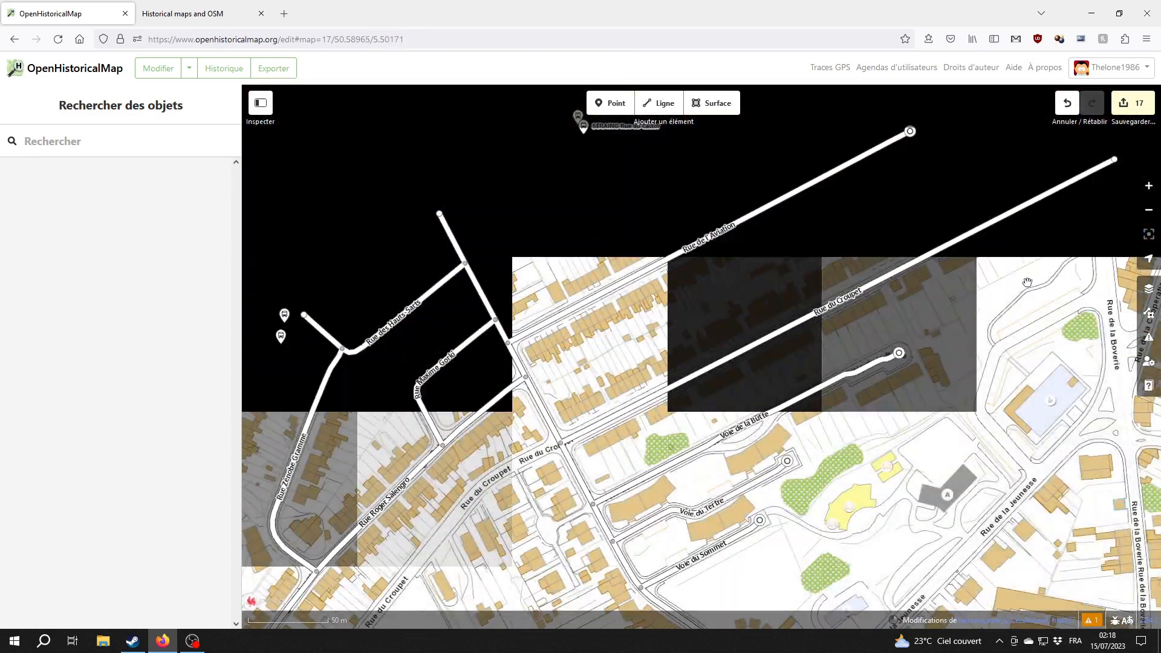
Step: Start saving the edits with the changeset comment "Mises à jour diverses sur Seraing (ajout de rues dans les Biens-Communaux)"
click(1131, 108)
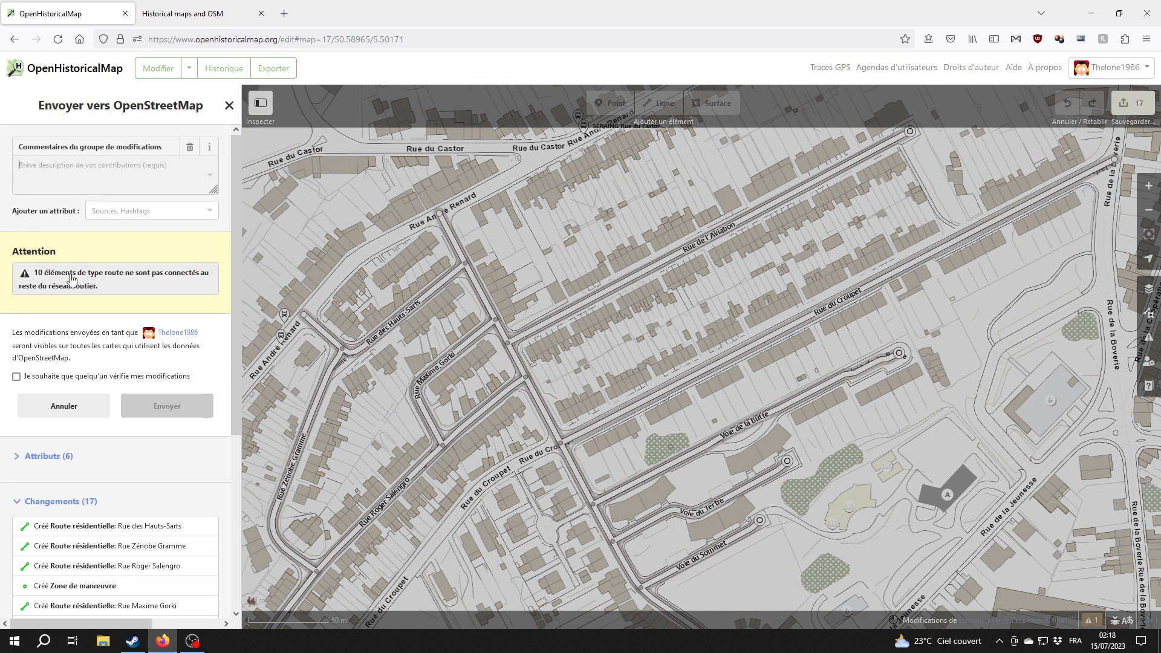
text(Mises à jour diverses sur Seraing (ajout de rues dans les Biens-Communaux))
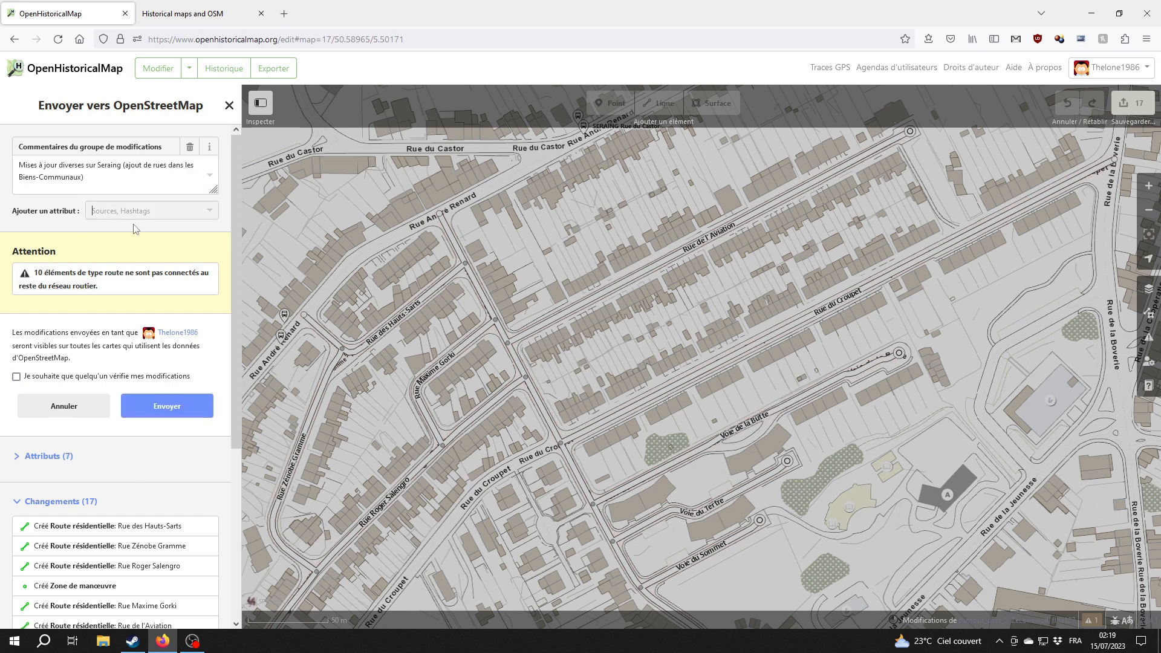
Step: Add changeset sources citing "En parcourant les rues de Seraing" with its author and "Atlas des Voiries Vicinales de 1841", and review the listed changes
click(151, 210)
click(107, 229)
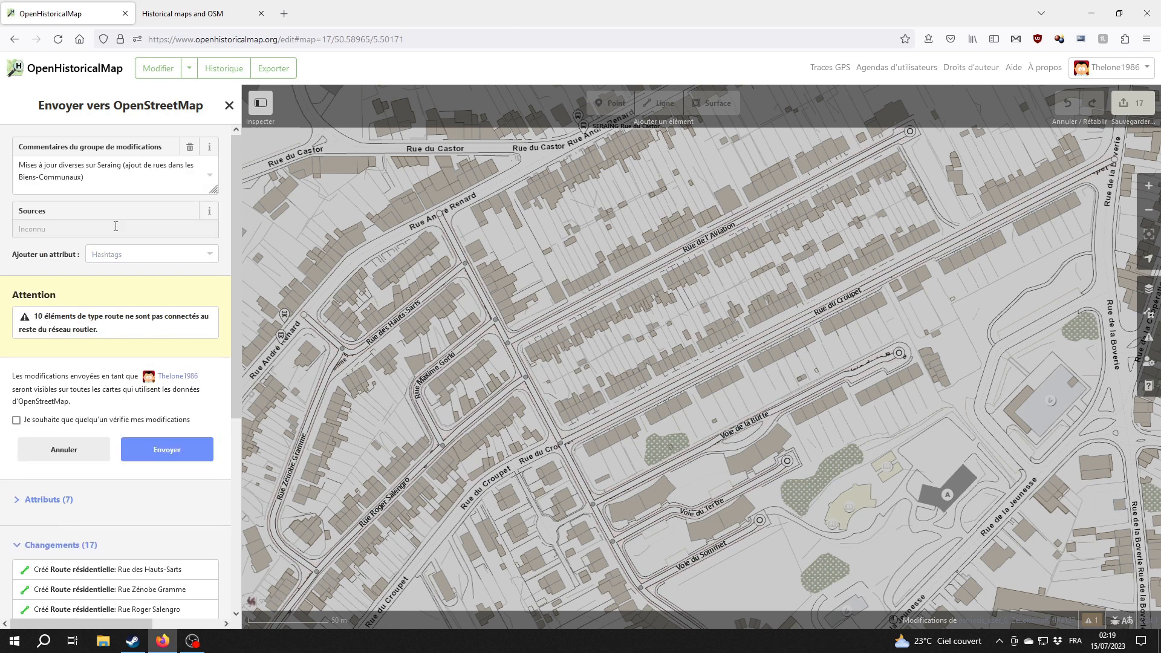
text("En parcourant les rues de Seraing" de René Crine)
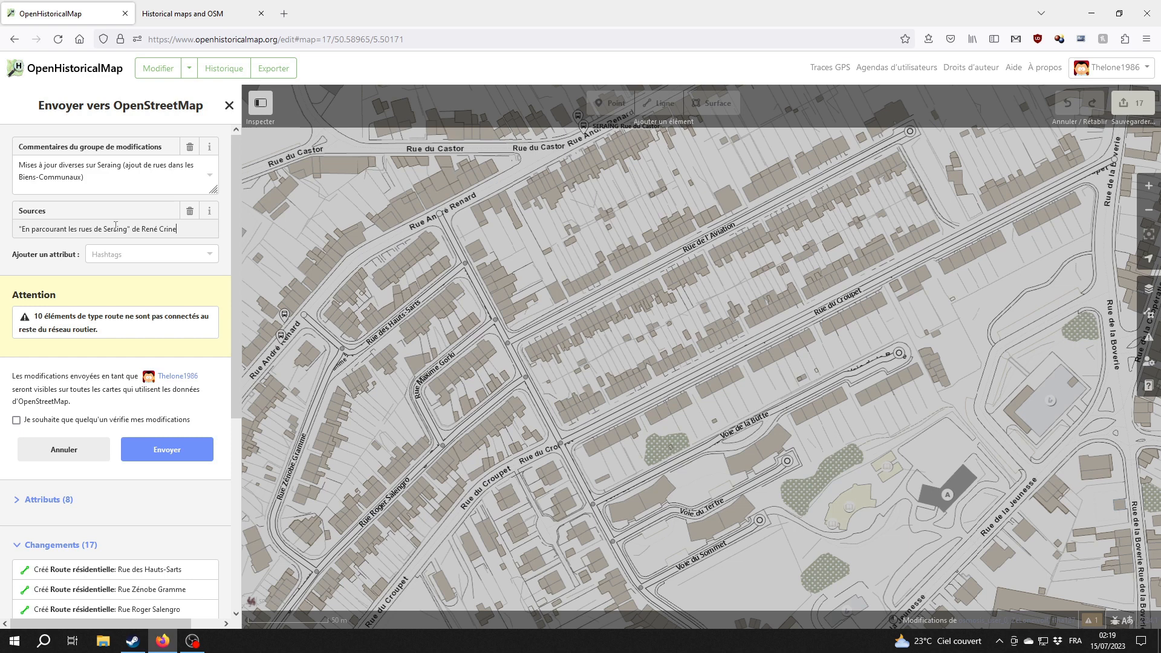
text(, Atlas des Voiries Vicinales de 1841)
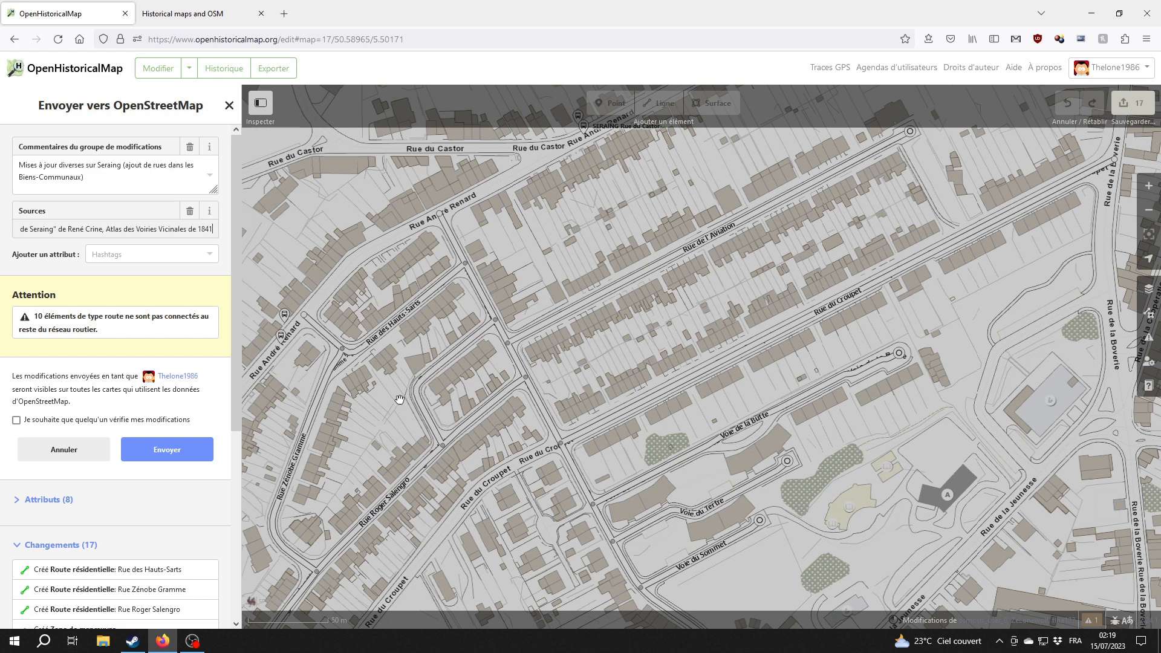
scroll(153, 508, down, 3)
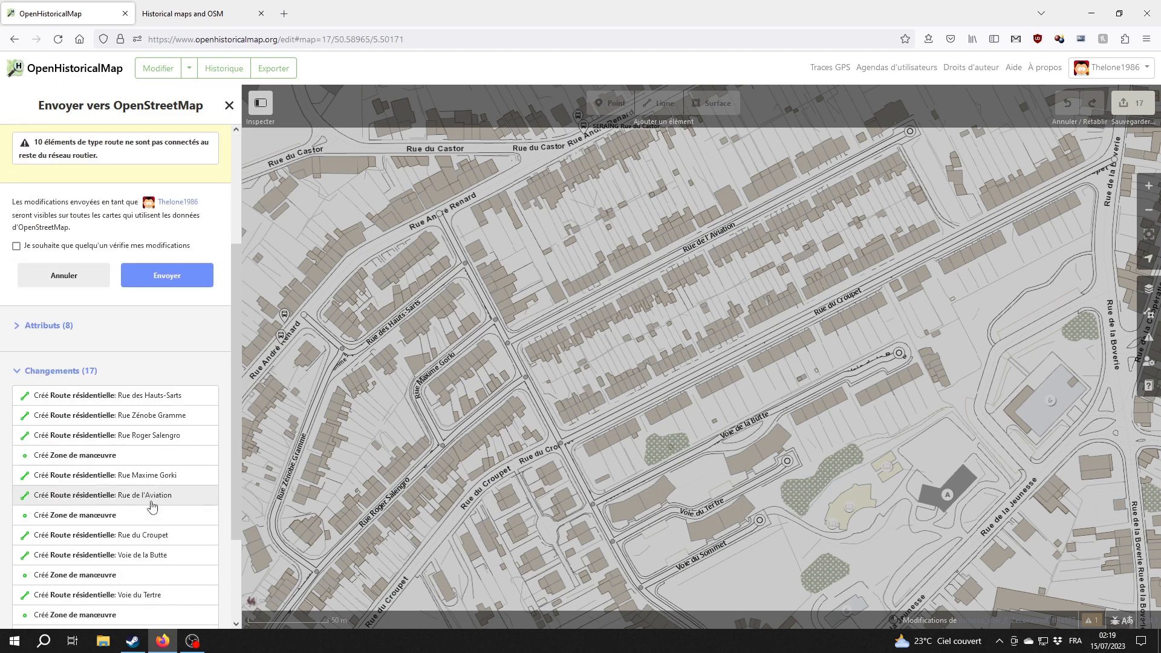
scroll(153, 508, up, 3)
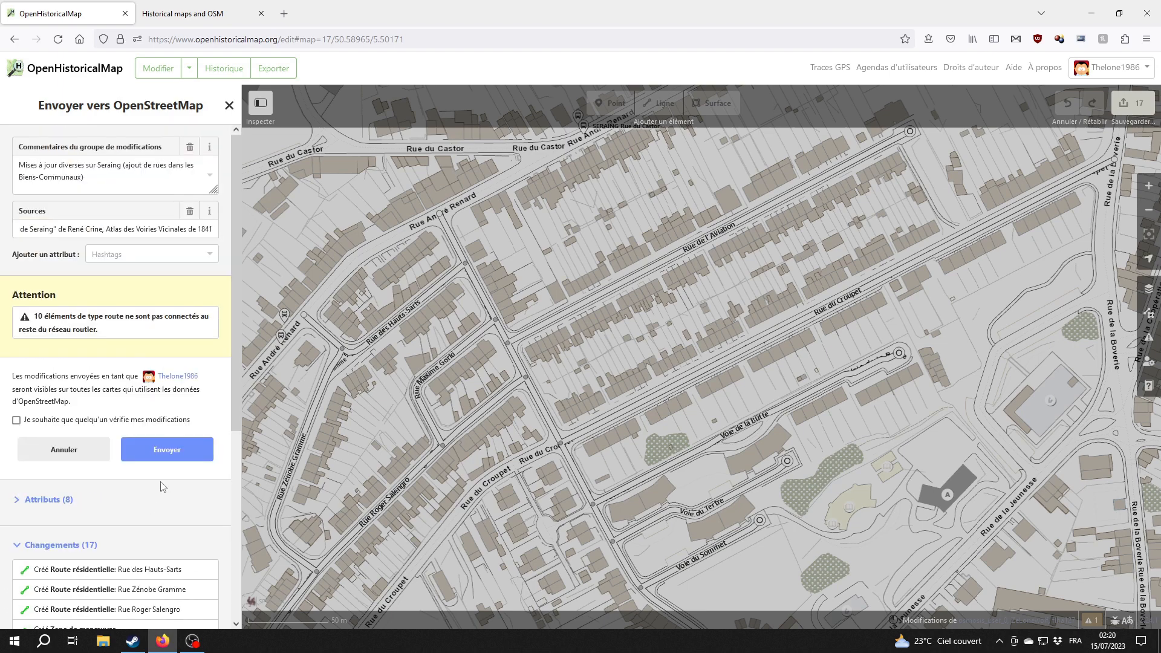
click(135, 330)
scroll(606, 512, down, 2)
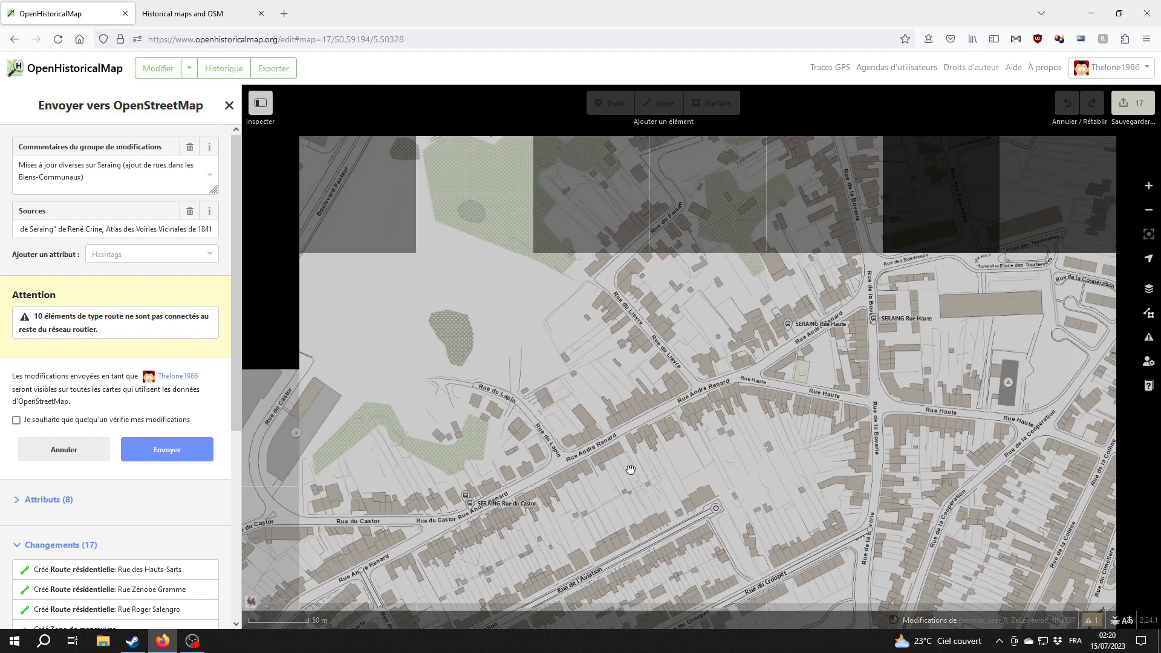
drag(549, 519, 830, 226)
scroll(592, 211, down, 3)
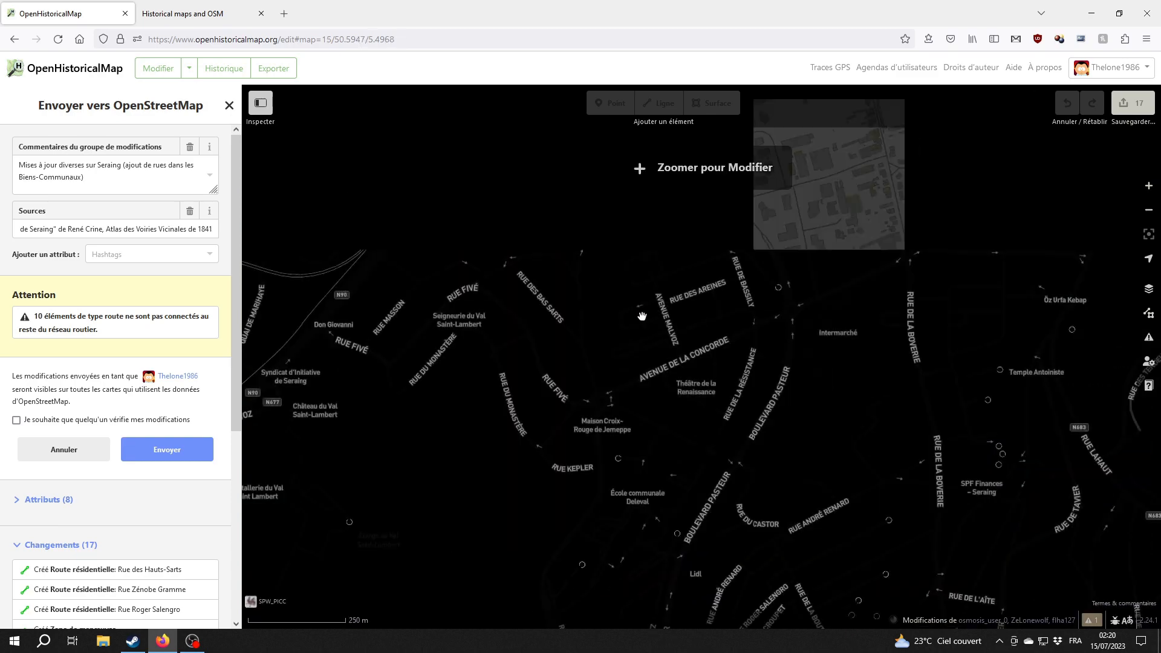
Step: Upload the documented changeset of Seraing street edits and close the thank-you confirmation
scroll(714, 465, up, 3)
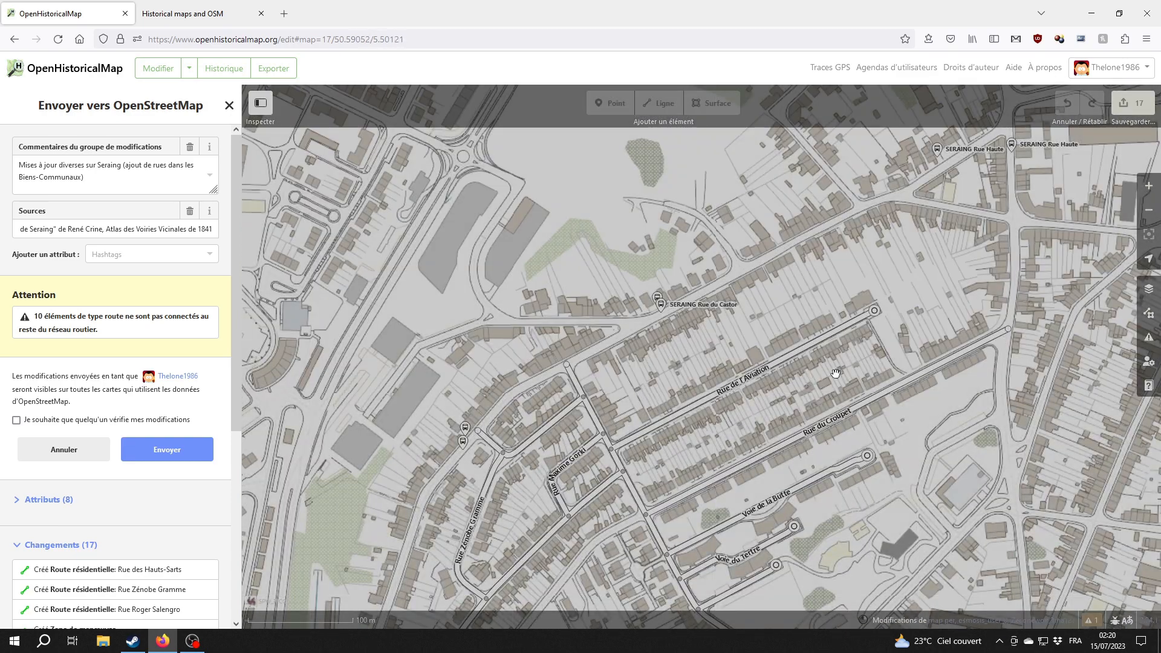
click(183, 455)
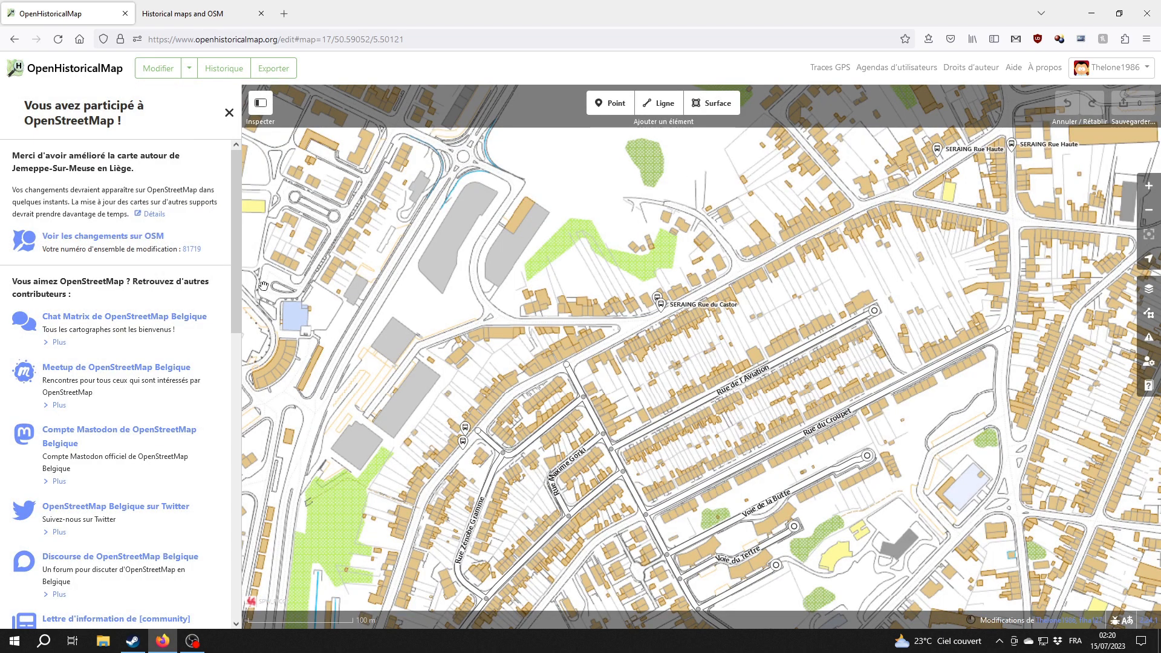
click(229, 113)
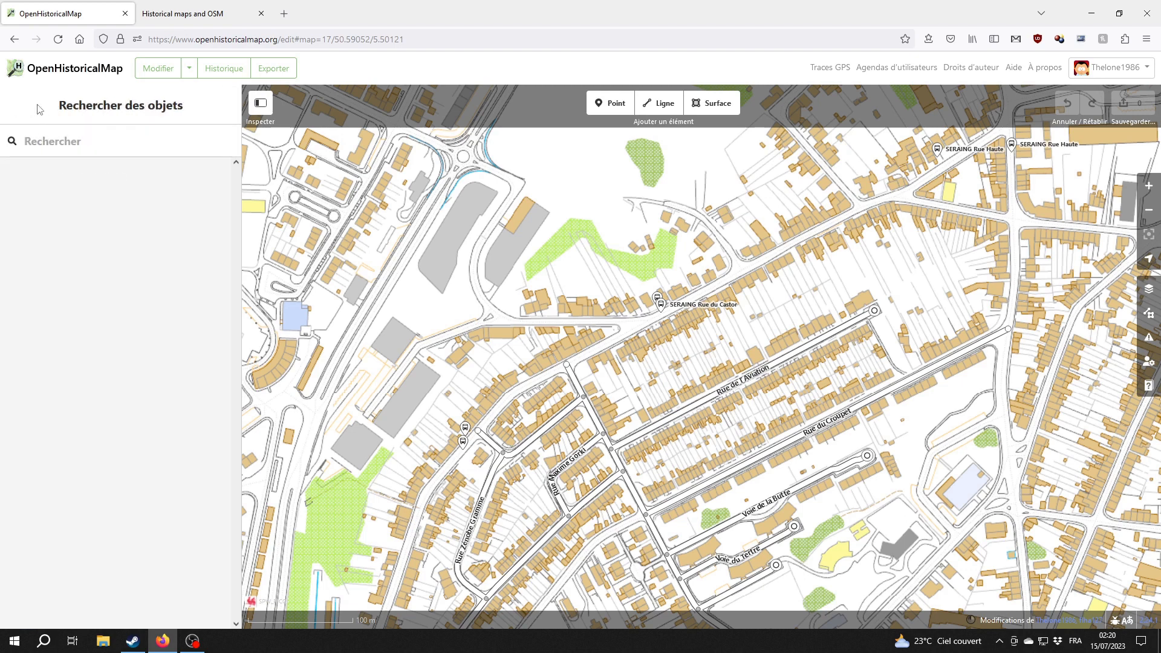
Step: Return to the main map view around Seraing and set the start year of the timeline range to 1841
click(73, 69)
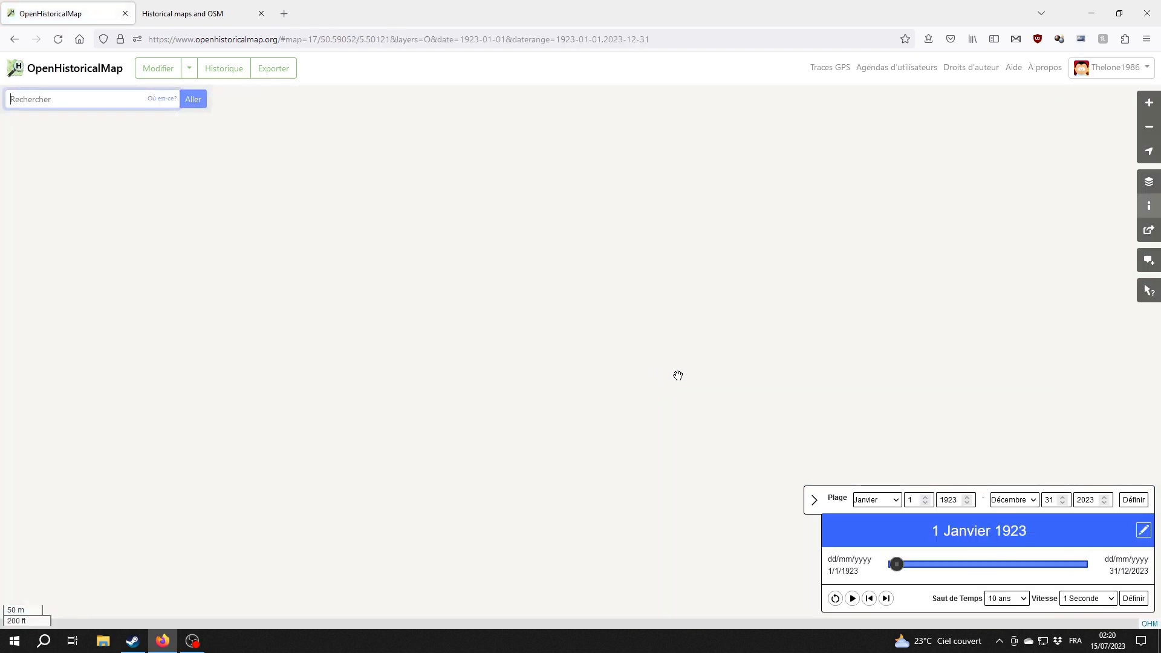
drag(689, 454, 655, 421)
scroll(655, 421, down, 1)
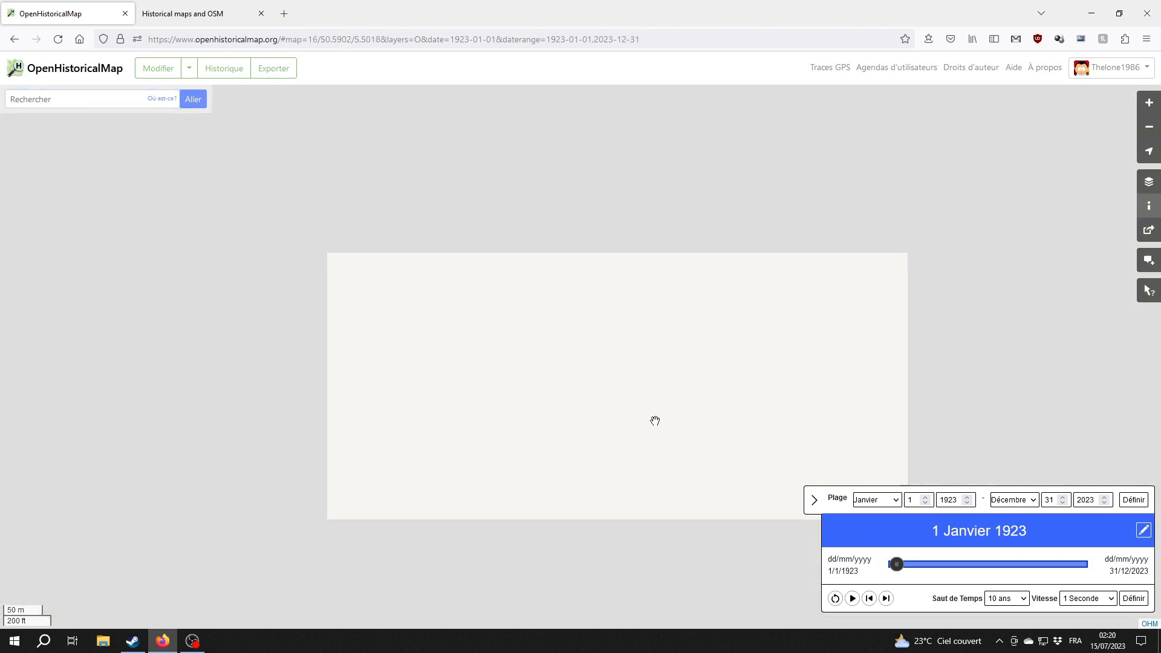
scroll(655, 421, down, 1)
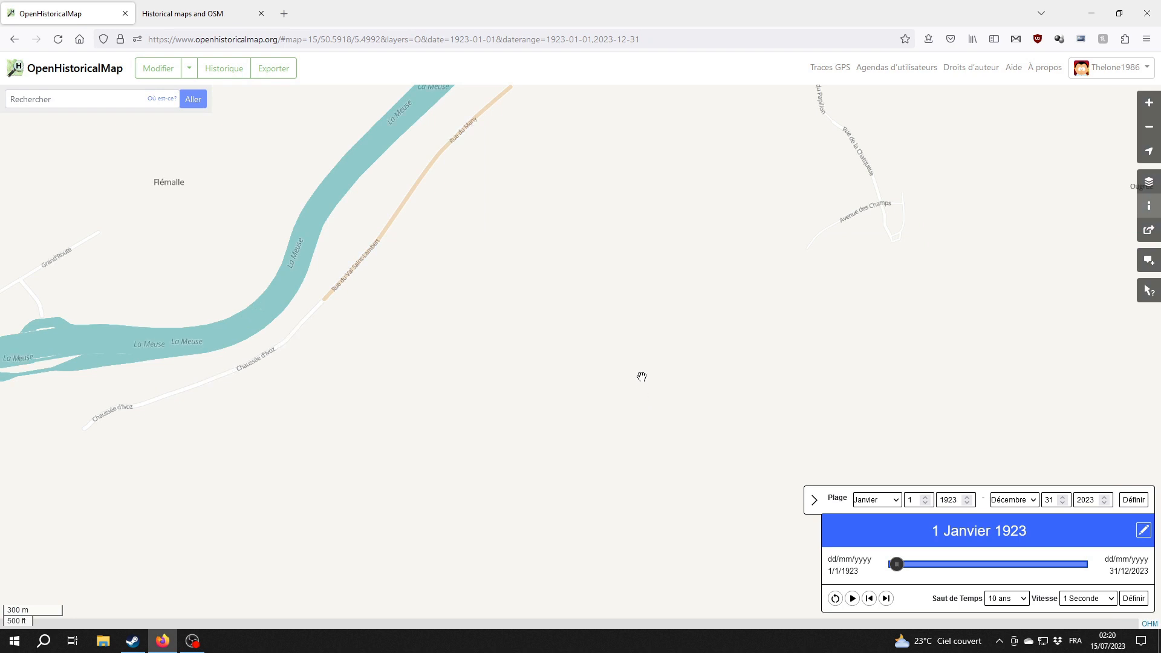
drag(640, 375, 611, 382)
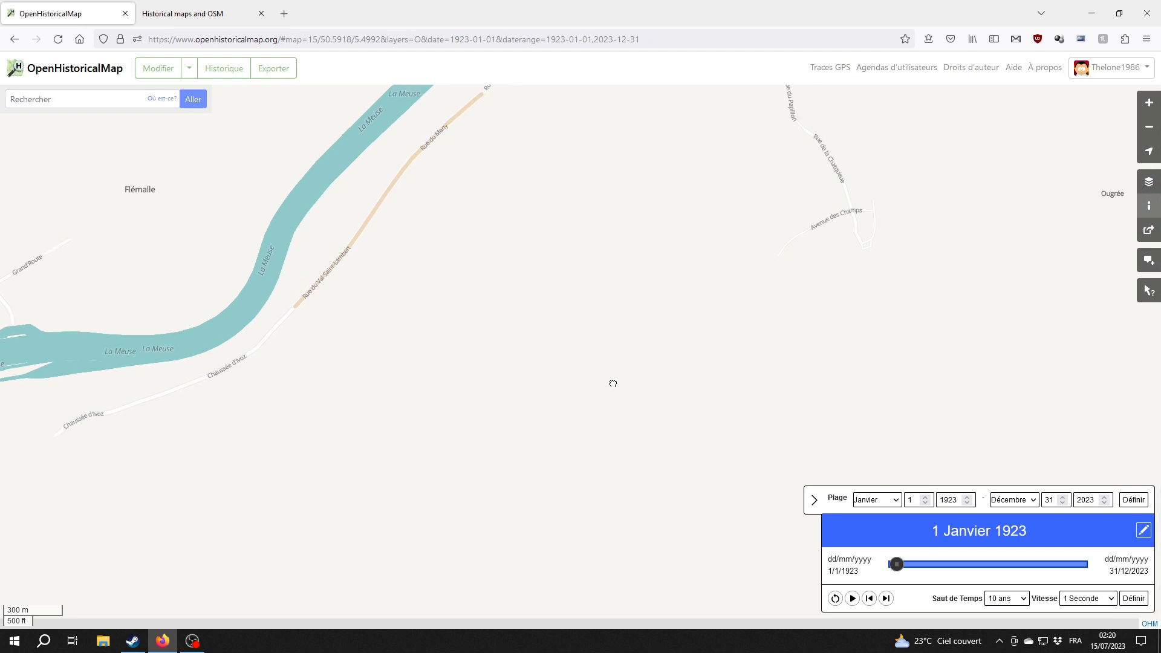
double_click(959, 501)
text(1841)
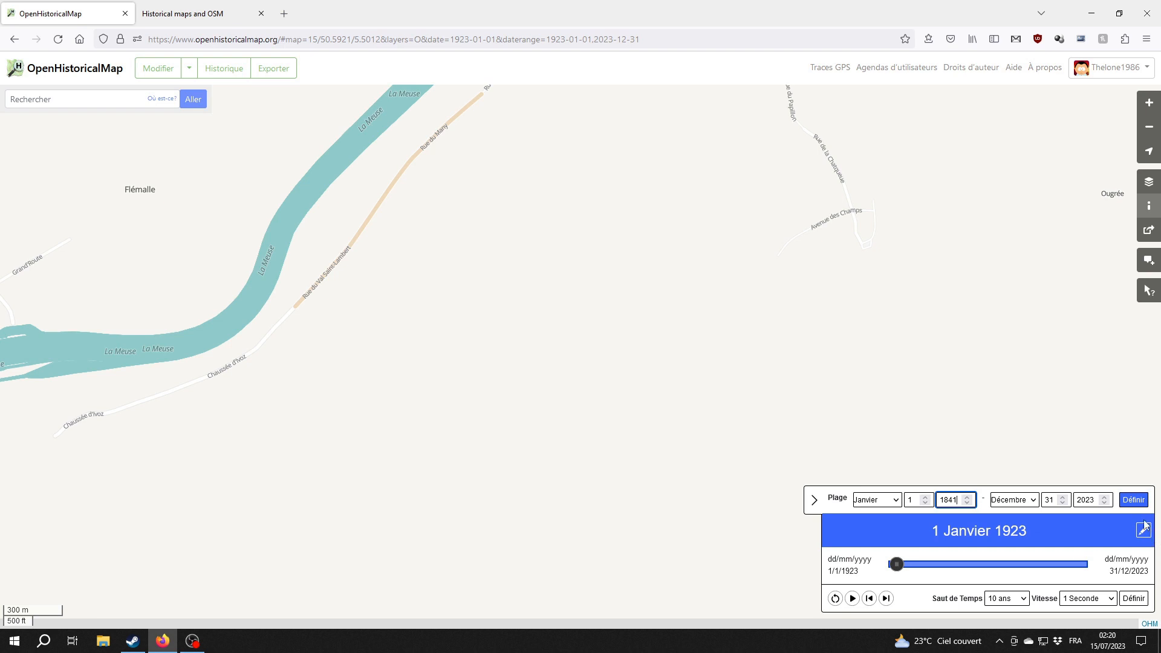
click(1133, 499)
drag(974, 565, 839, 566)
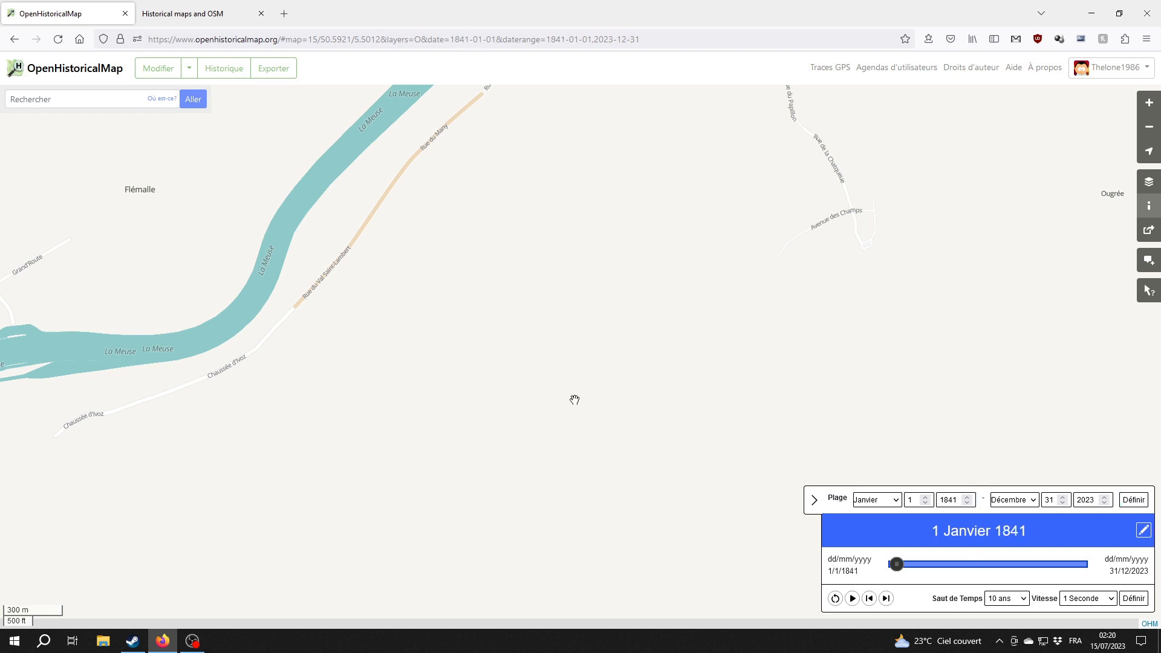
drag(568, 352, 552, 392)
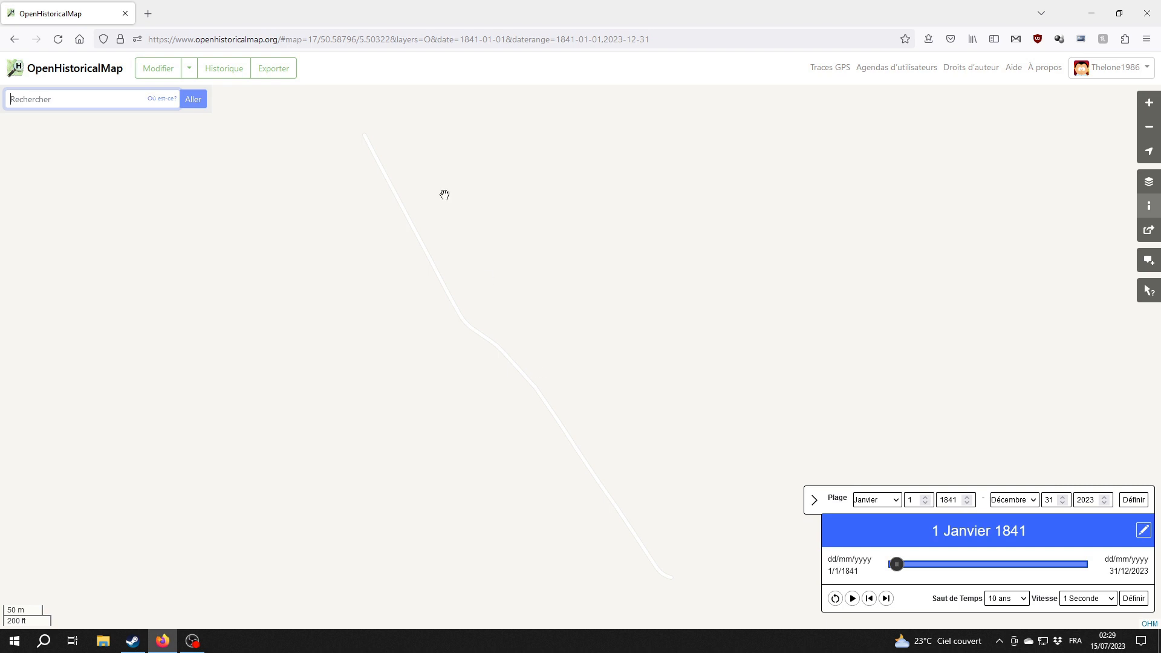
Step: Play the timeline from 1841 in ten-year jumps, pause it in 1930 and view the mapped streets
click(854, 598)
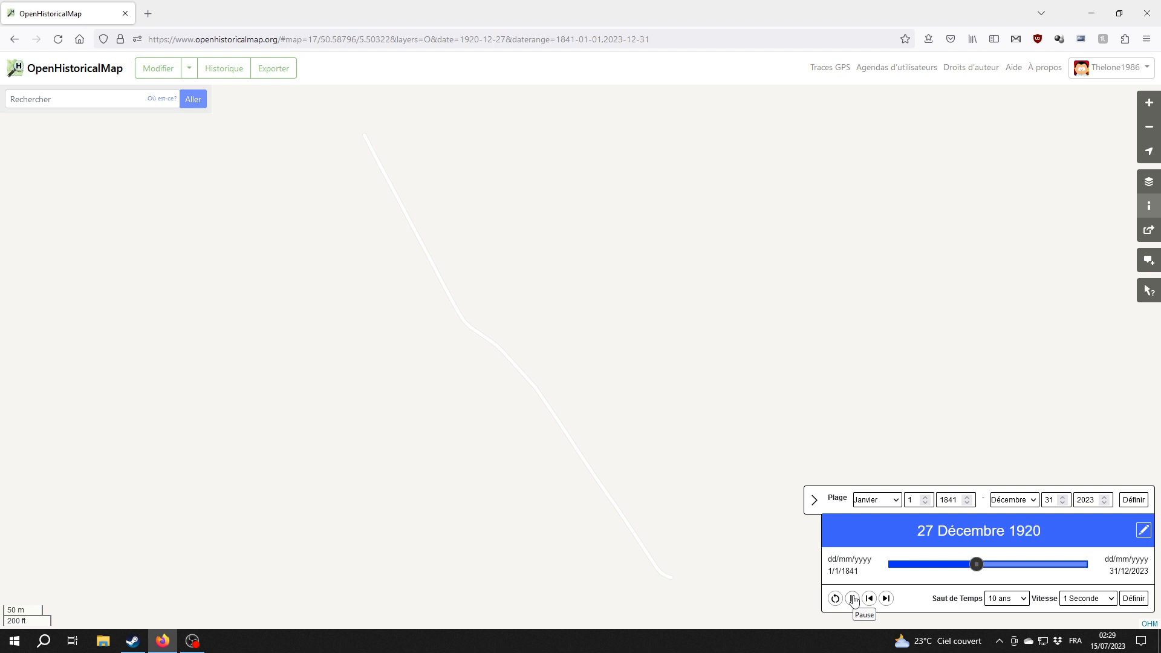
click(853, 599)
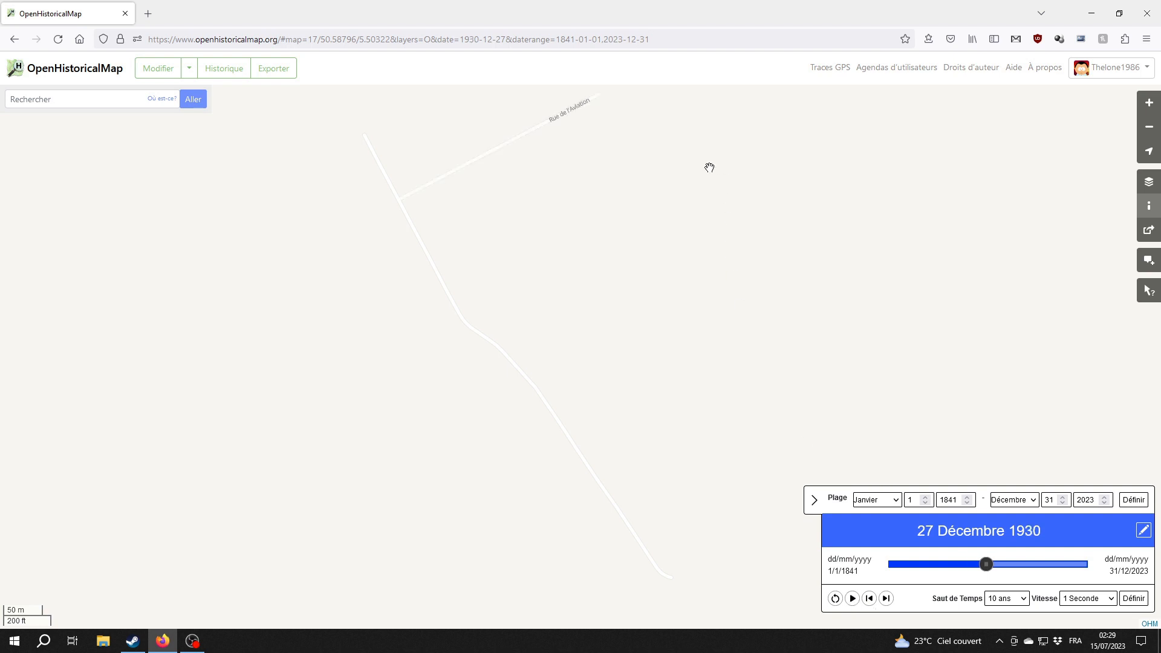
drag(474, 121, 508, 211)
drag(547, 389, 585, 322)
Step: Set the timeline's time jump to 1 year, apply it and resume playback from 1930
click(1013, 600)
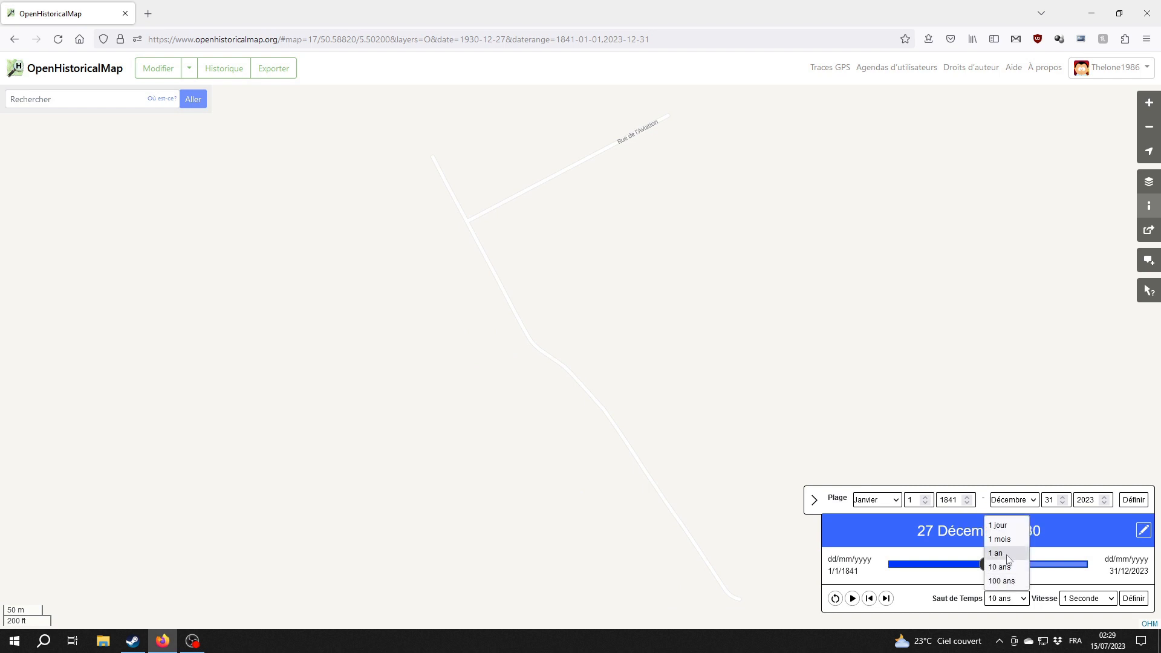
click(1009, 552)
click(1129, 599)
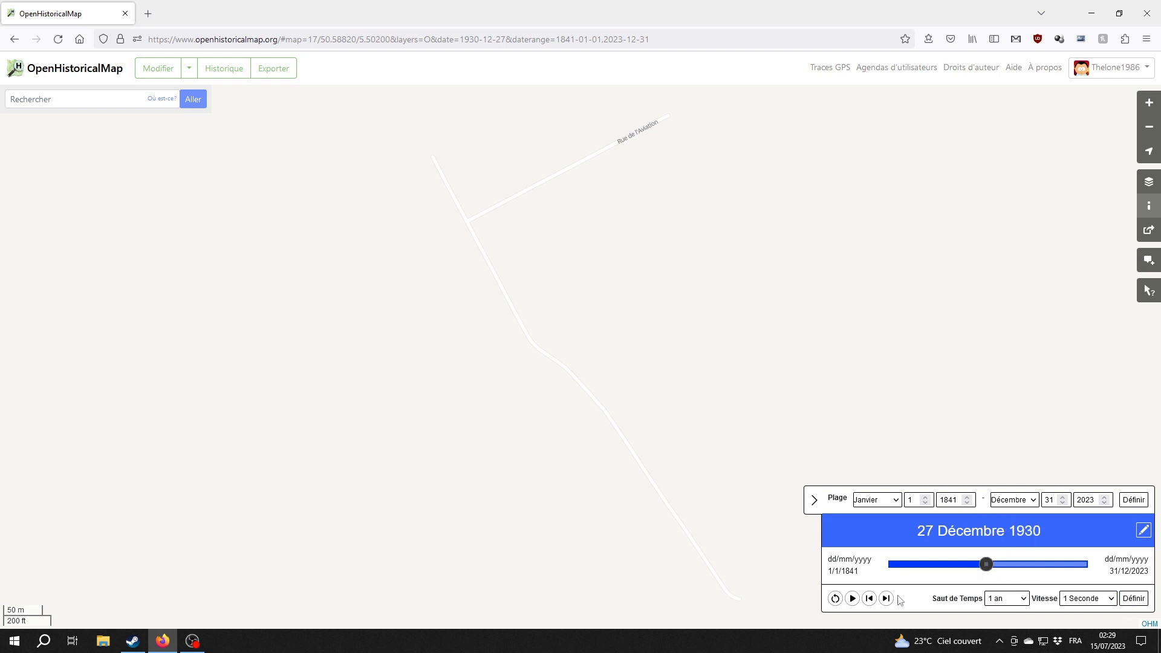
click(855, 599)
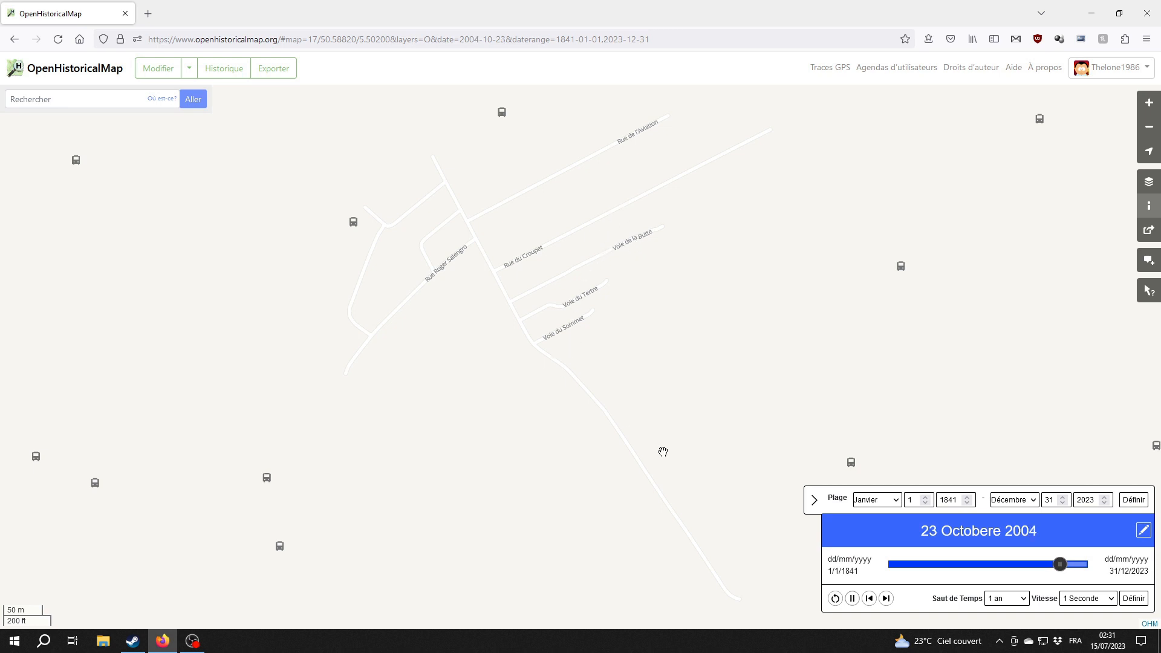
Step: Examine the newly mapped streets from Rue Zénobe Gramme to Rue du Croupet and Voie du Sommet while the timeline plays to 2023
scroll(641, 465, up, 2)
drag(661, 472, 506, 267)
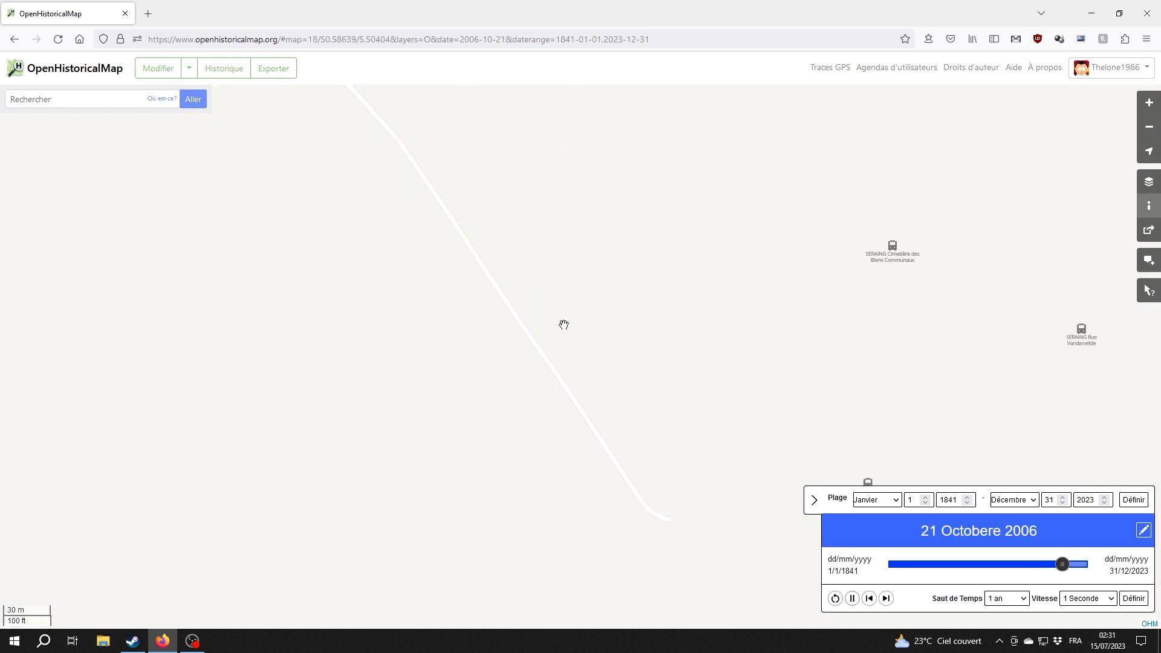
drag(562, 324, 684, 534)
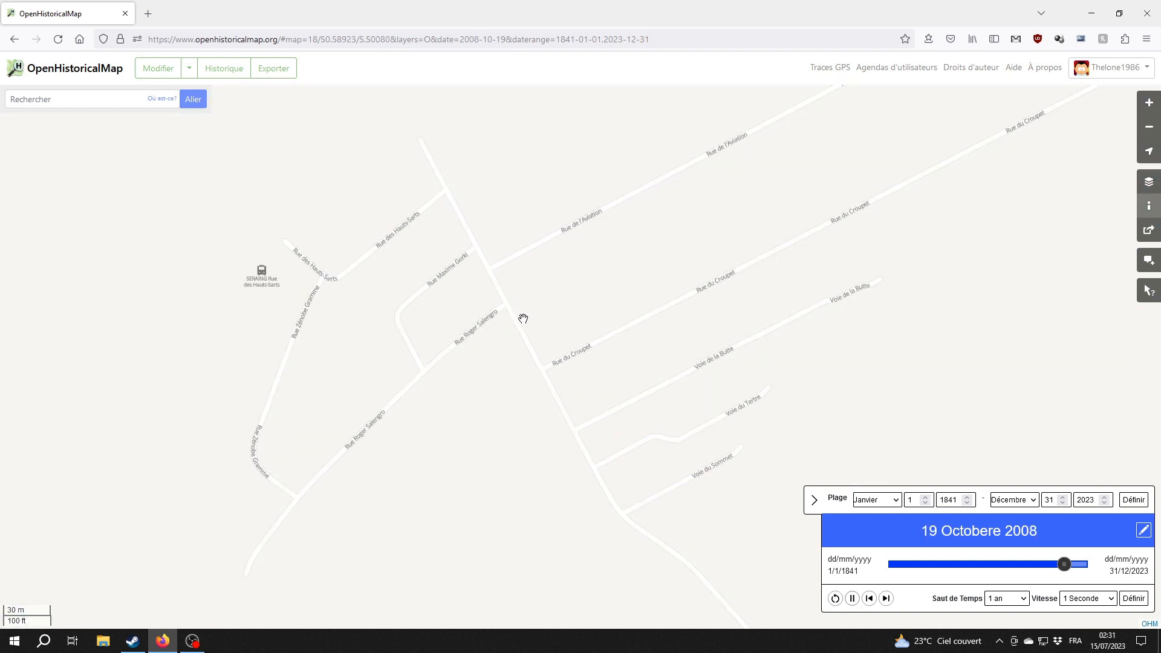
scroll(509, 473, down, 2)
scroll(533, 452, up, 2)
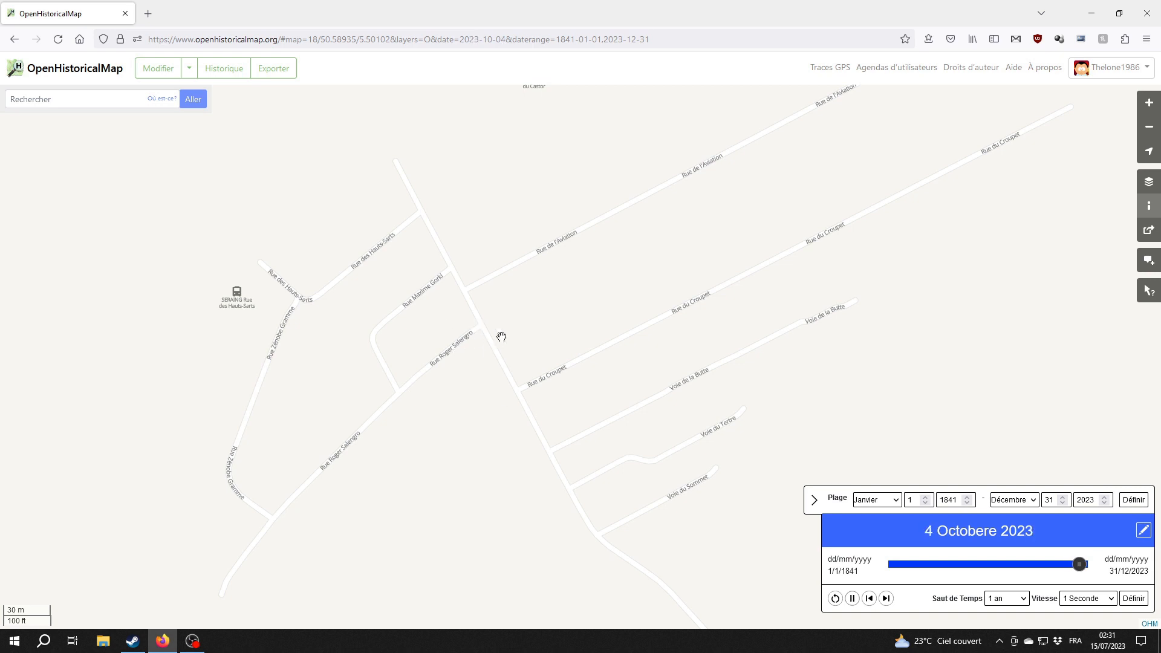
drag(497, 349, 482, 395)
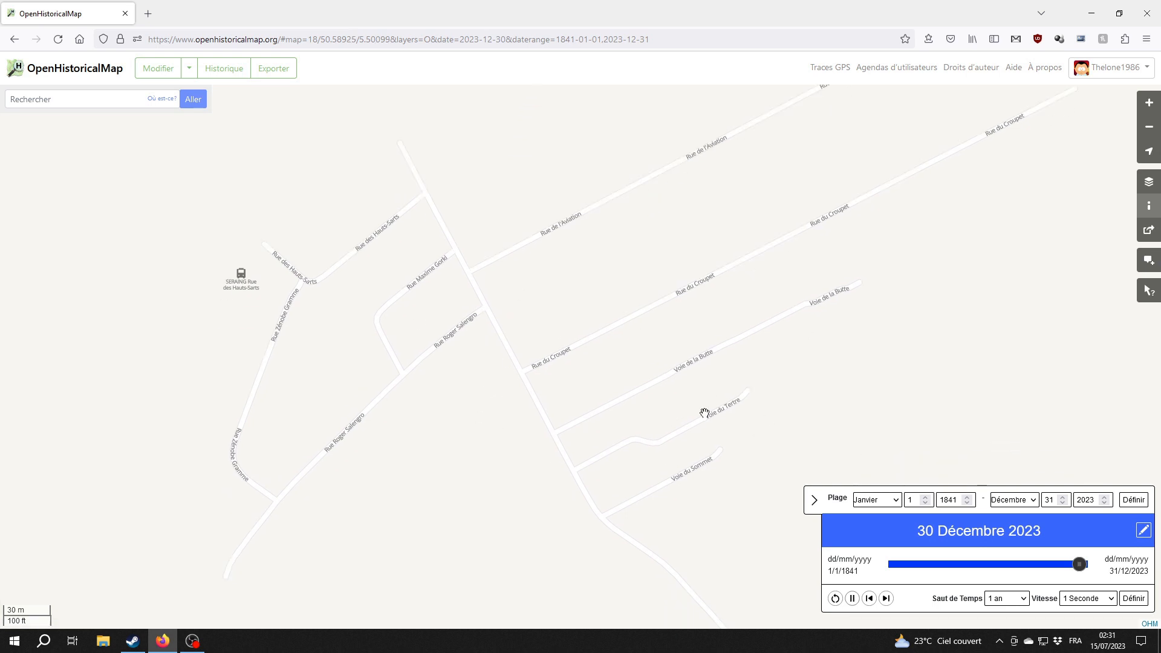
scroll(782, 410, down, 1)
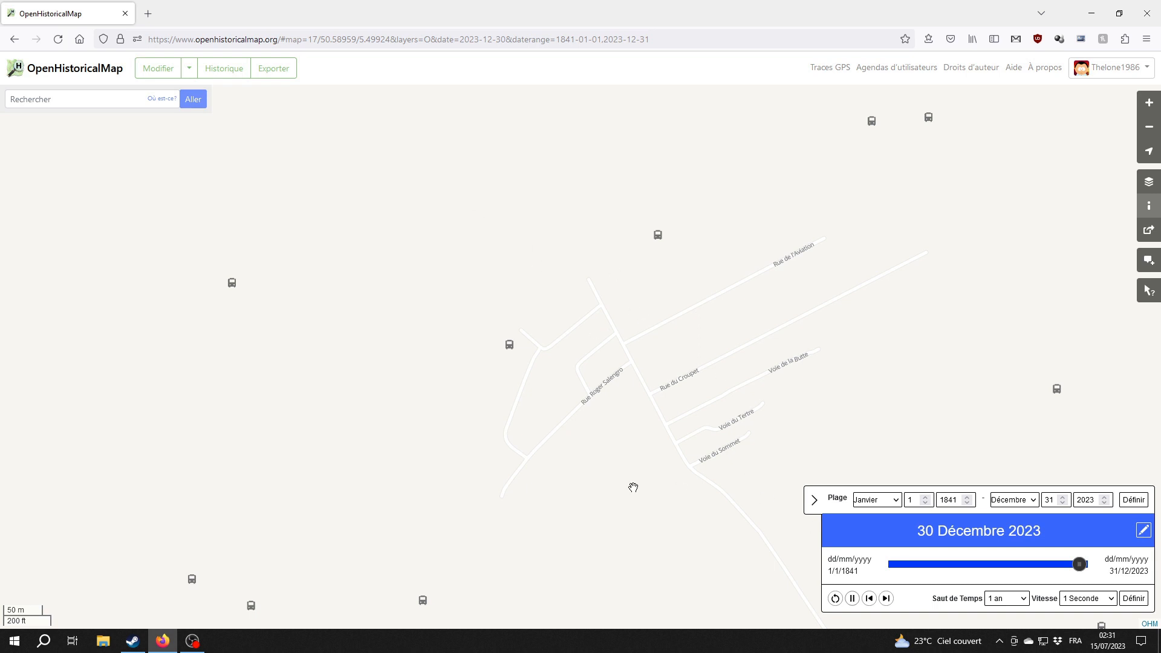
drag(786, 457, 659, 324)
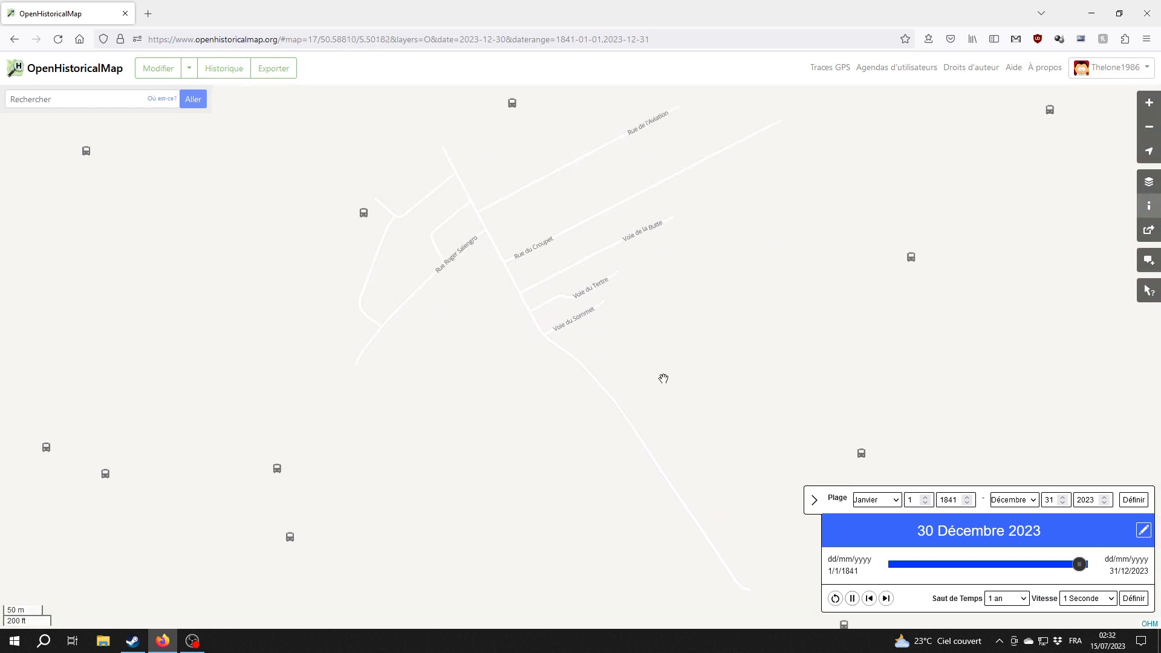